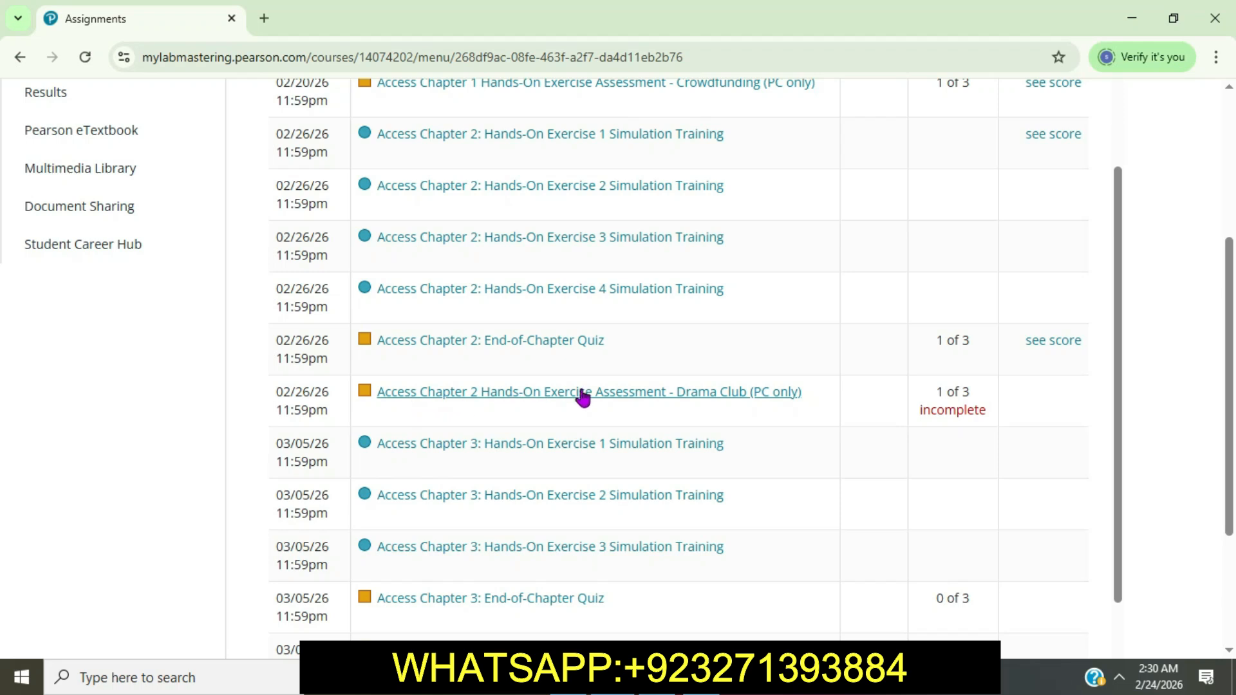
# Step: Open the assignment Access Chapter 2 Hands-On Exercise Assessment - Drama Club (PC only) and continue to its project page
pyautogui.click(706, 390)
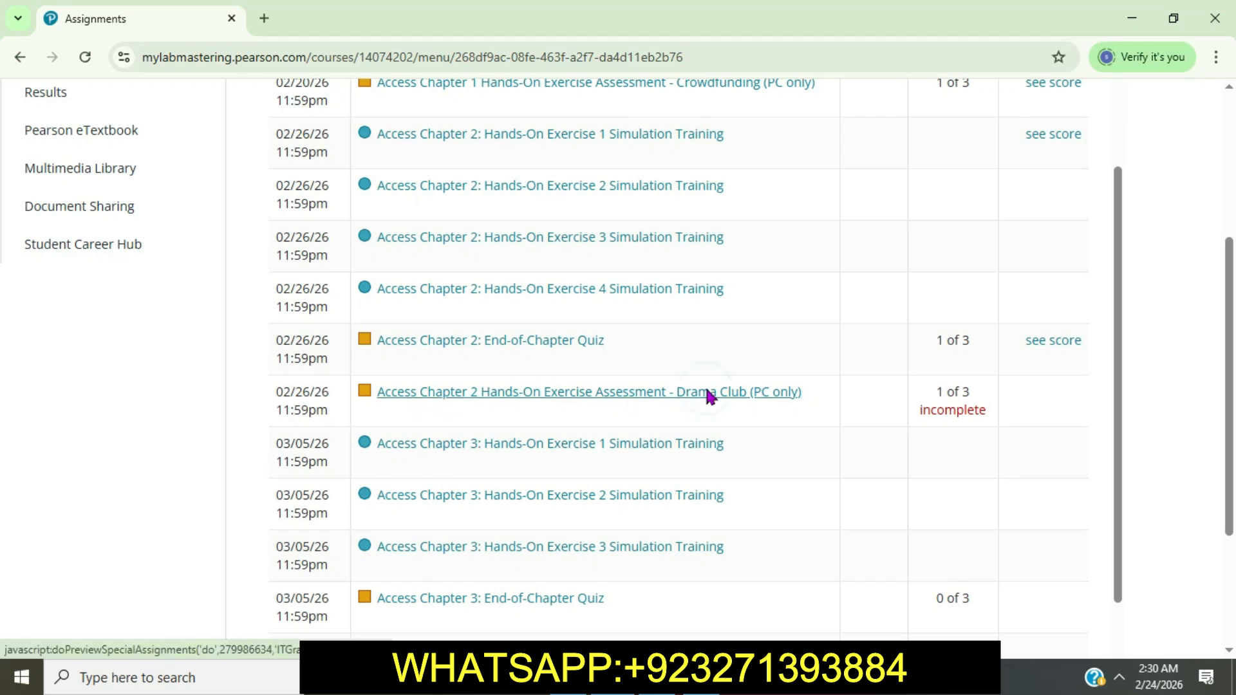
pyautogui.click(1024, 19)
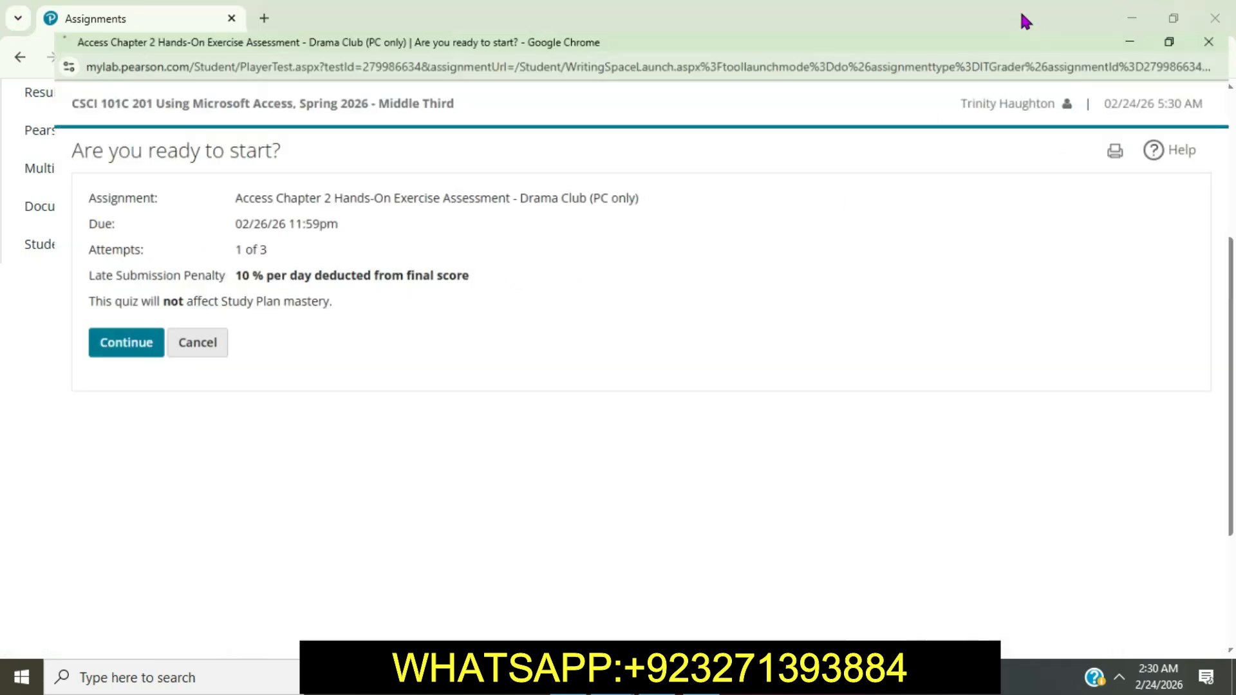
pyautogui.click(105, 330)
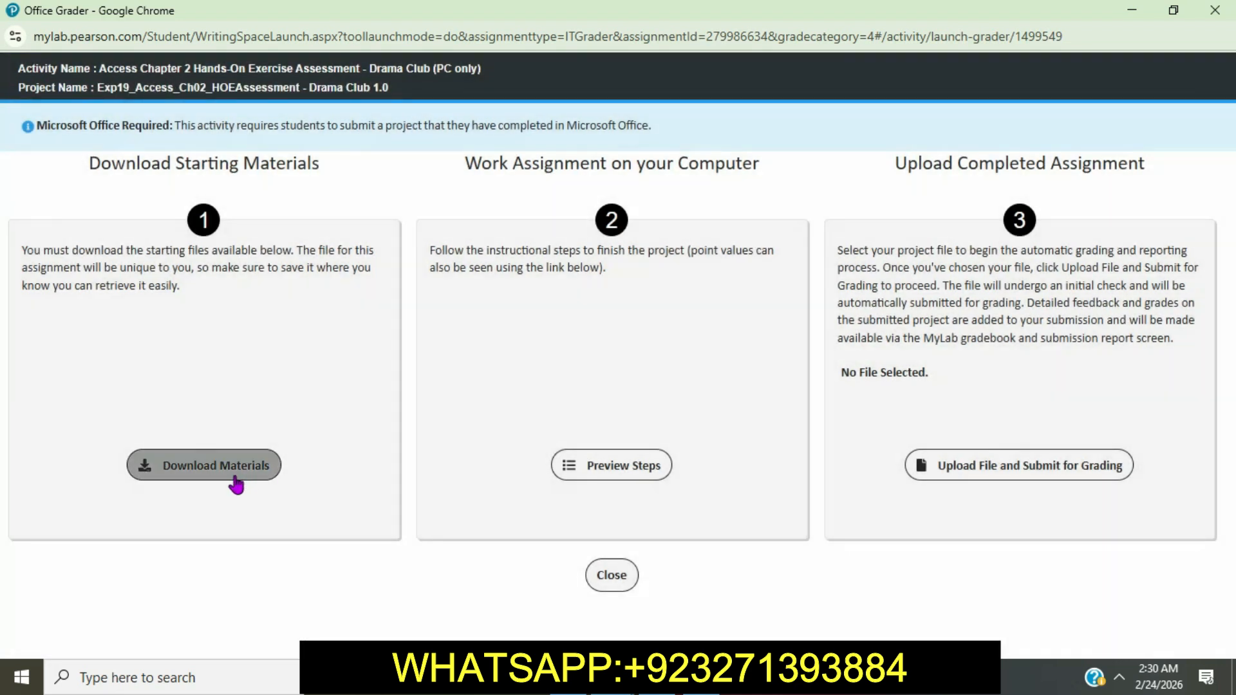
# Step: Download all the starting materials for the project, allowing the site to download multiple files
pyautogui.click(239, 481)
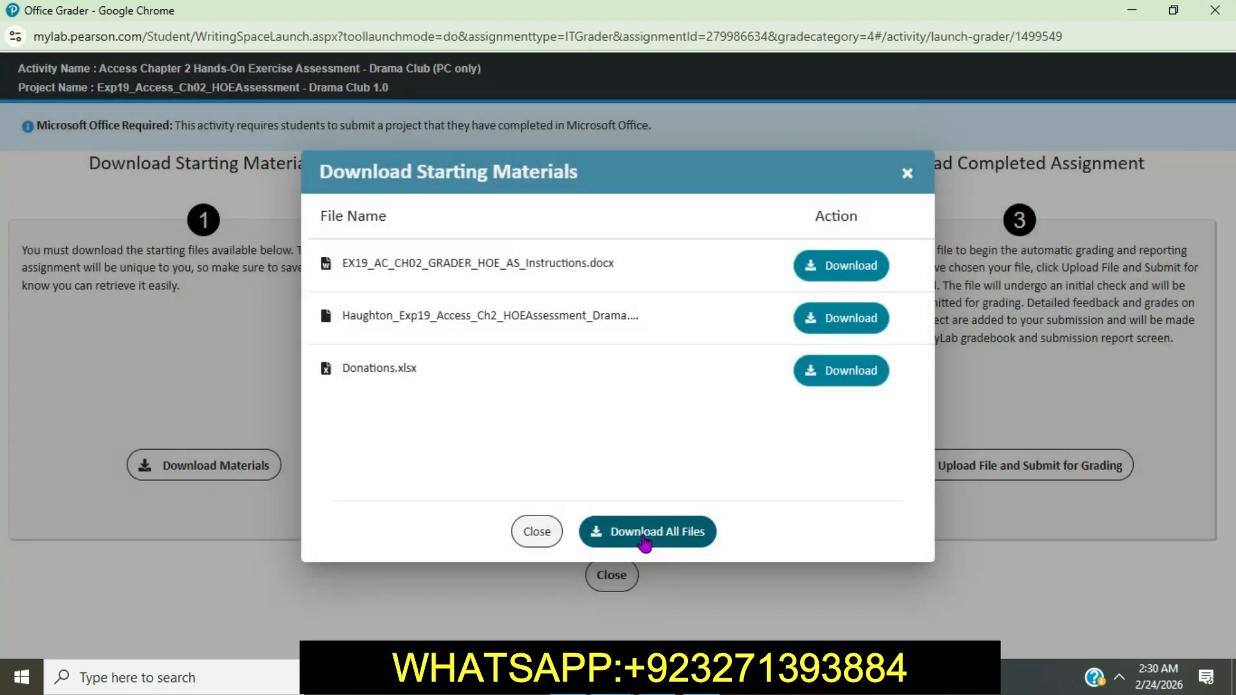
pyautogui.click(643, 532)
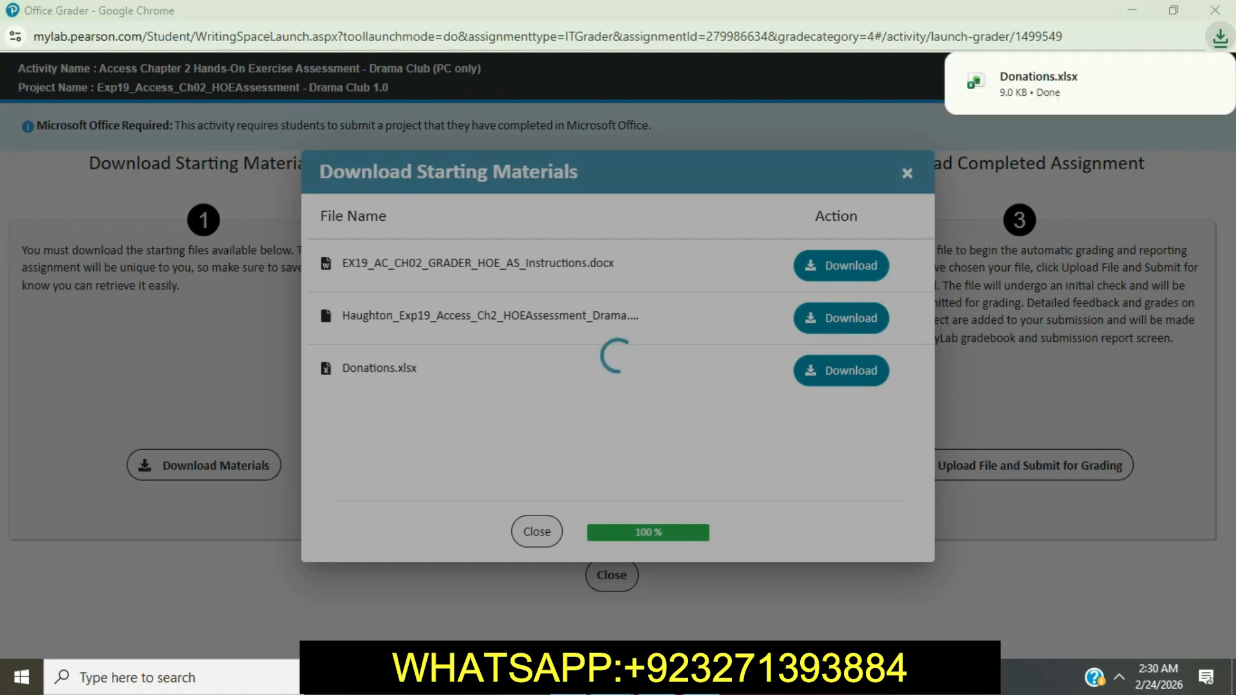
pyautogui.click(524, 677)
pyautogui.click(90, 206)
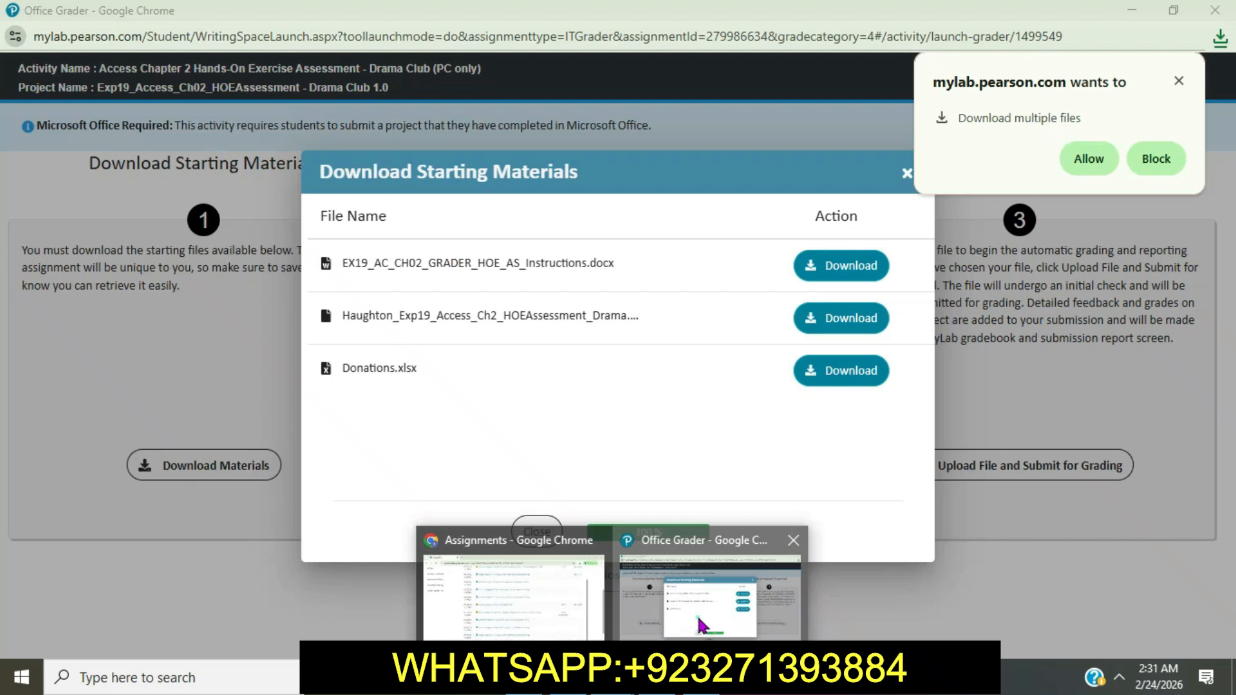
pyautogui.click(697, 615)
pyautogui.click(1100, 172)
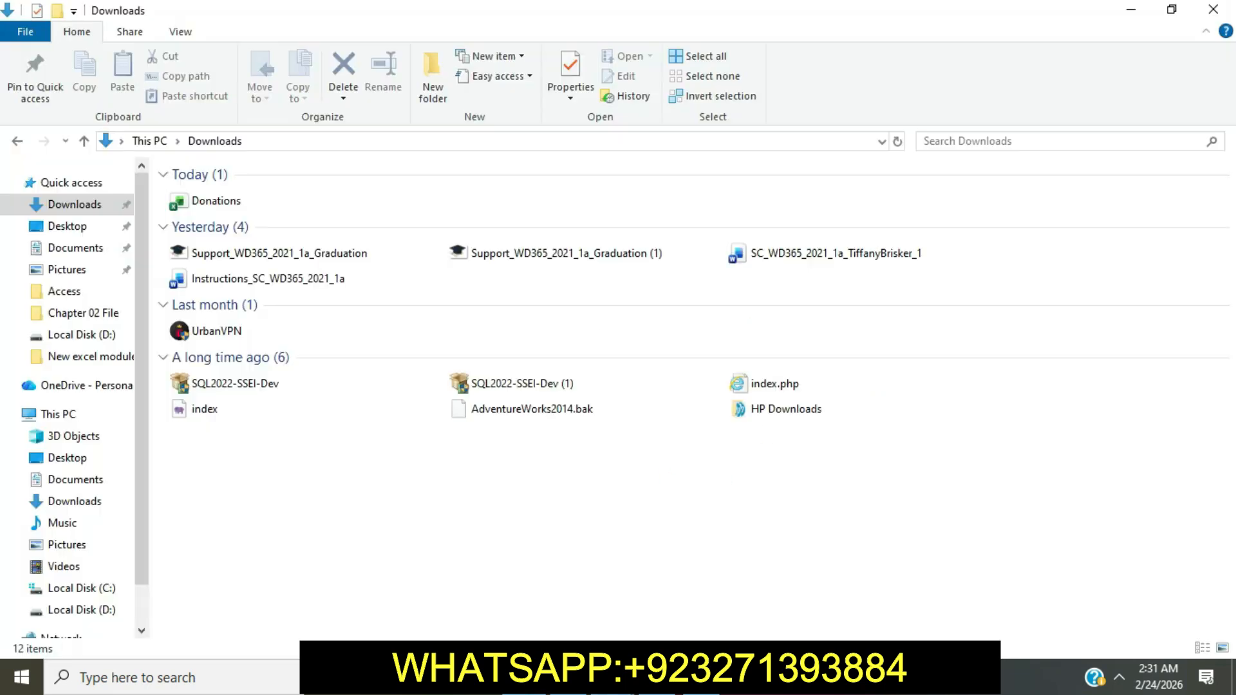
# Step: Open the downloaded EX19_AC_CH02_GRADER_HOE_AS_Instructions document in Word and enable editing
pyautogui.click(508, 201)
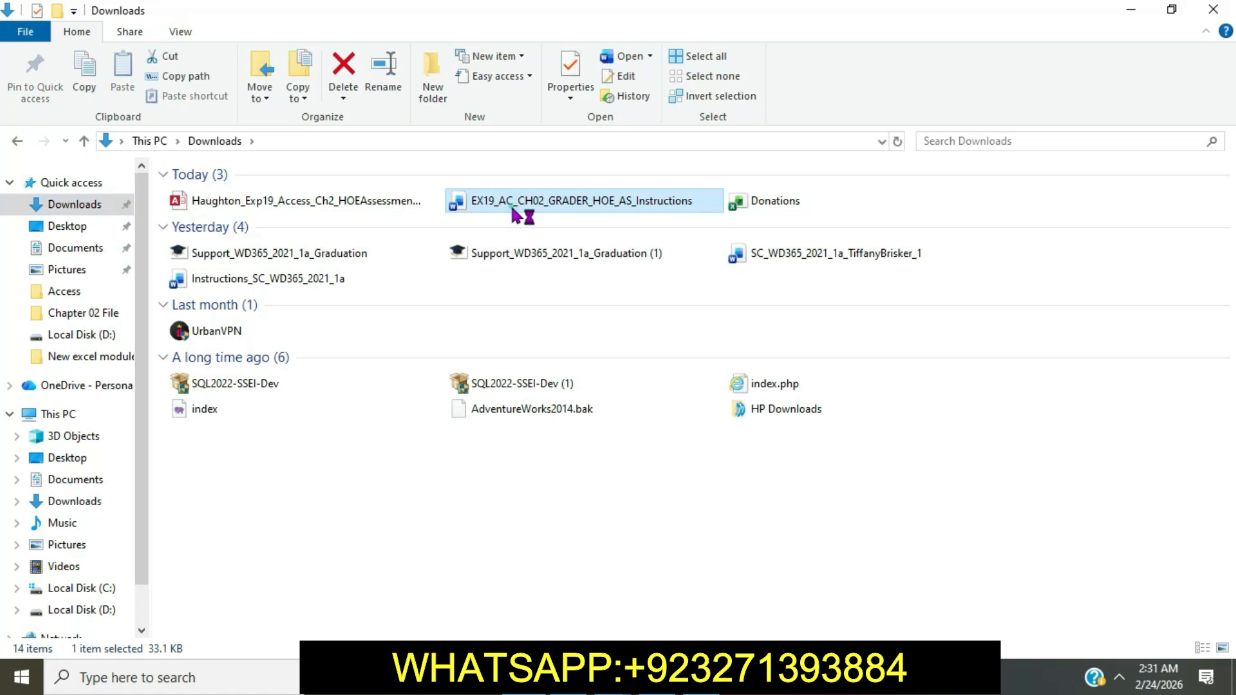
pyautogui.doubleClick(514, 211)
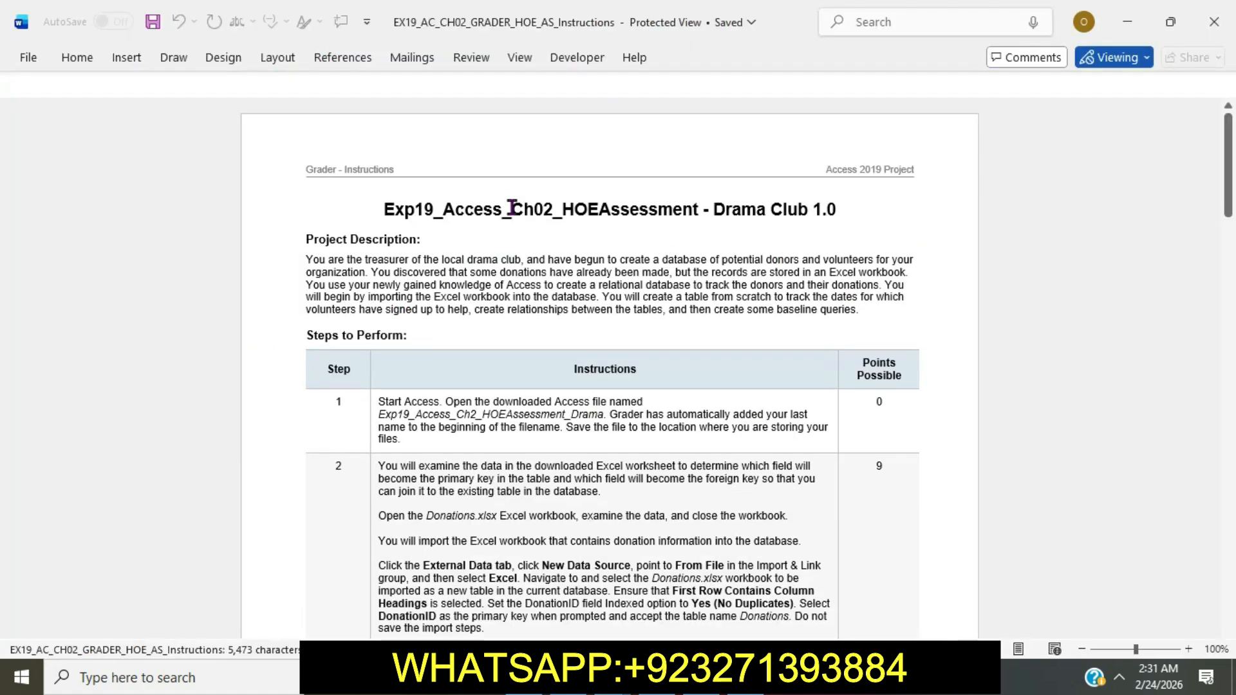
pyautogui.click(737, 87)
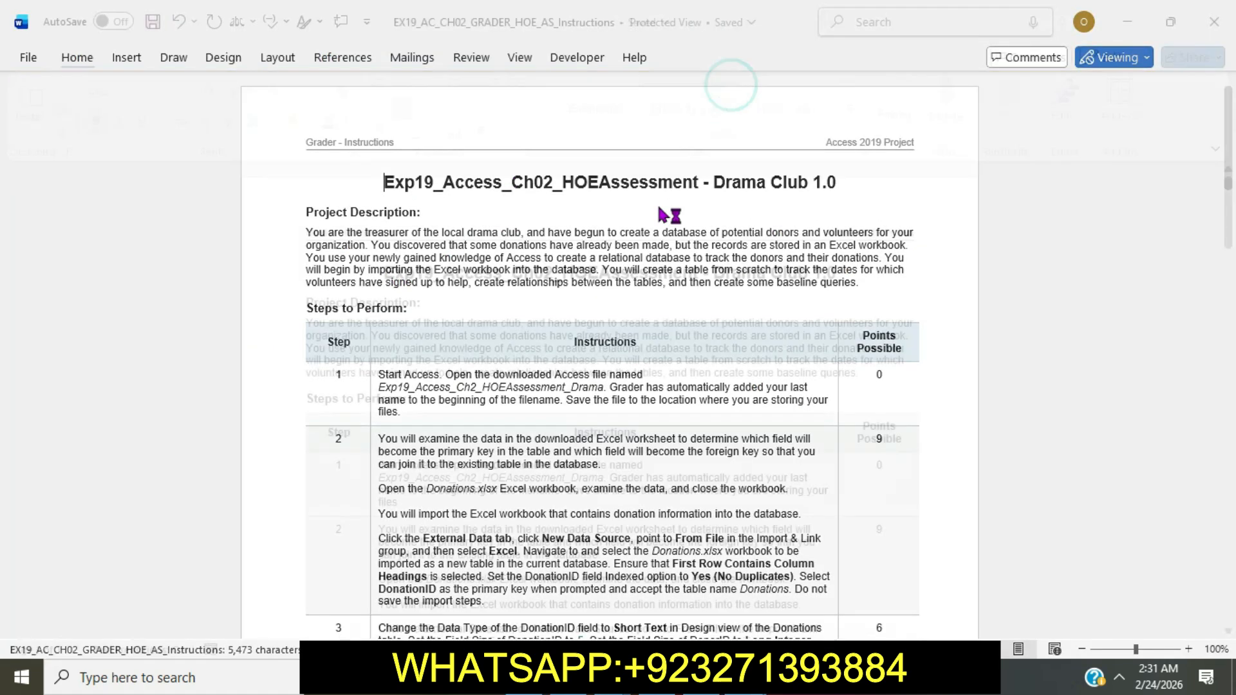
# Step: Set the document title to font size 18 and highlight it in turquoise
pyautogui.moveTo(385, 273); pyautogui.dragTo(842, 270)
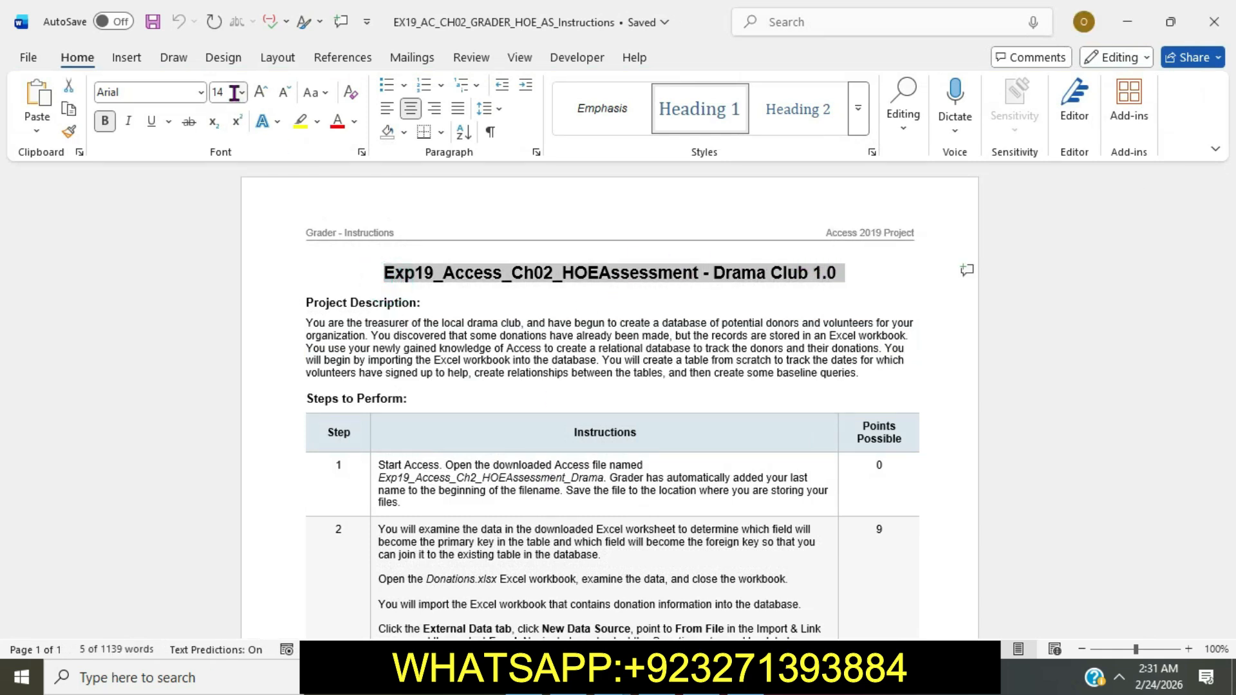
pyautogui.click(241, 92)
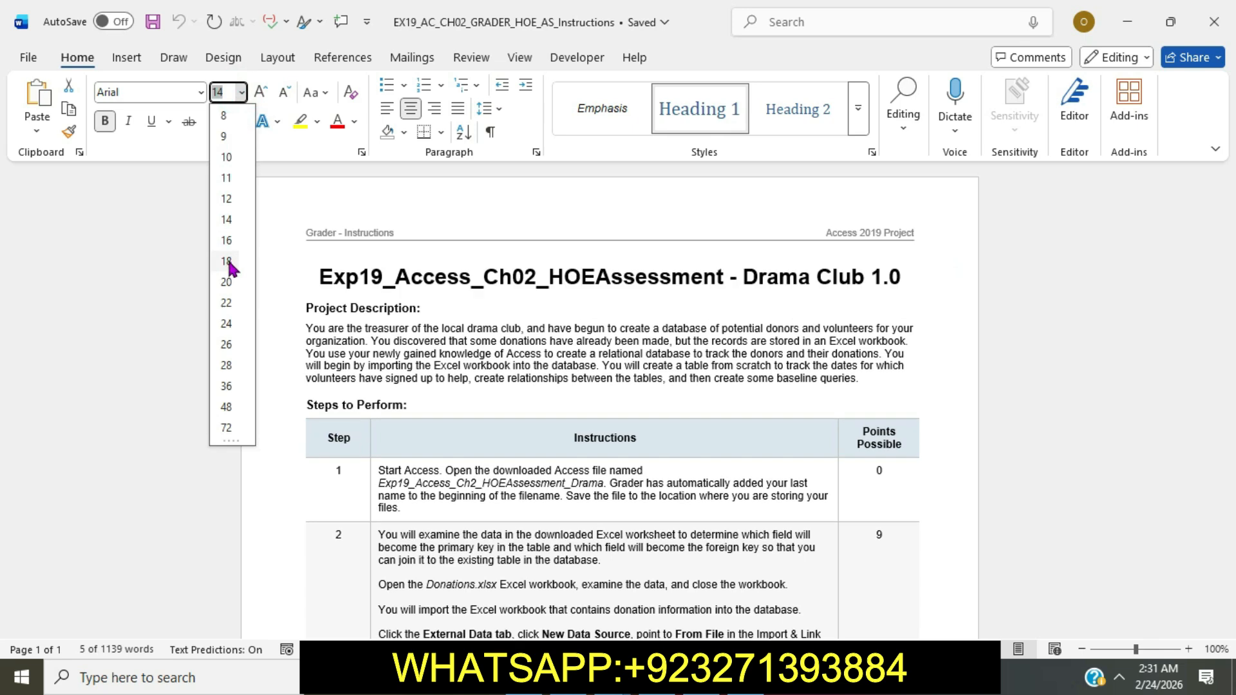
pyautogui.click(228, 261)
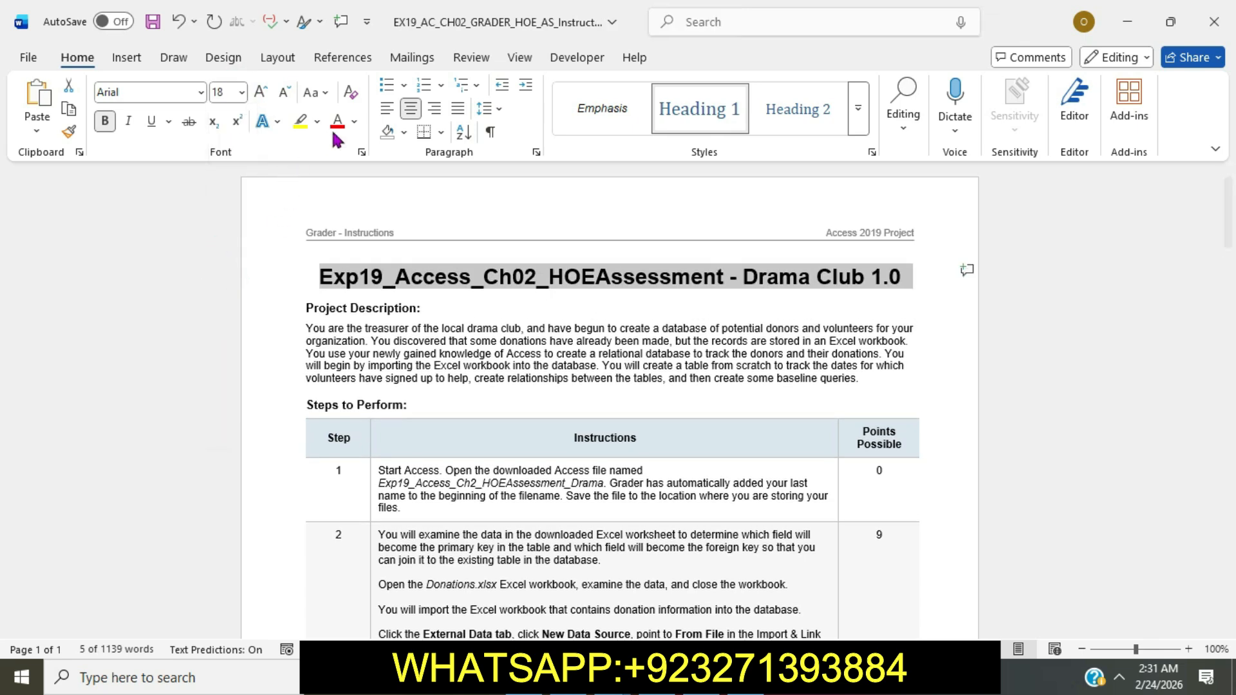
pyautogui.click(318, 122)
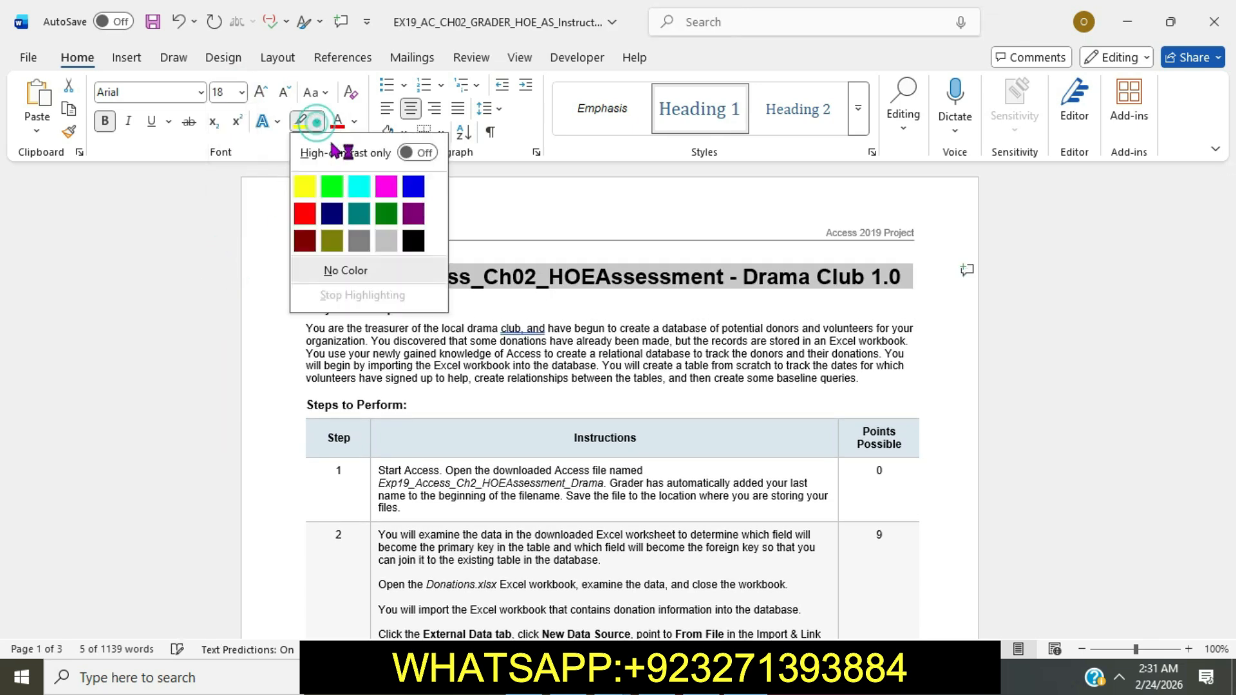
pyautogui.click(358, 187)
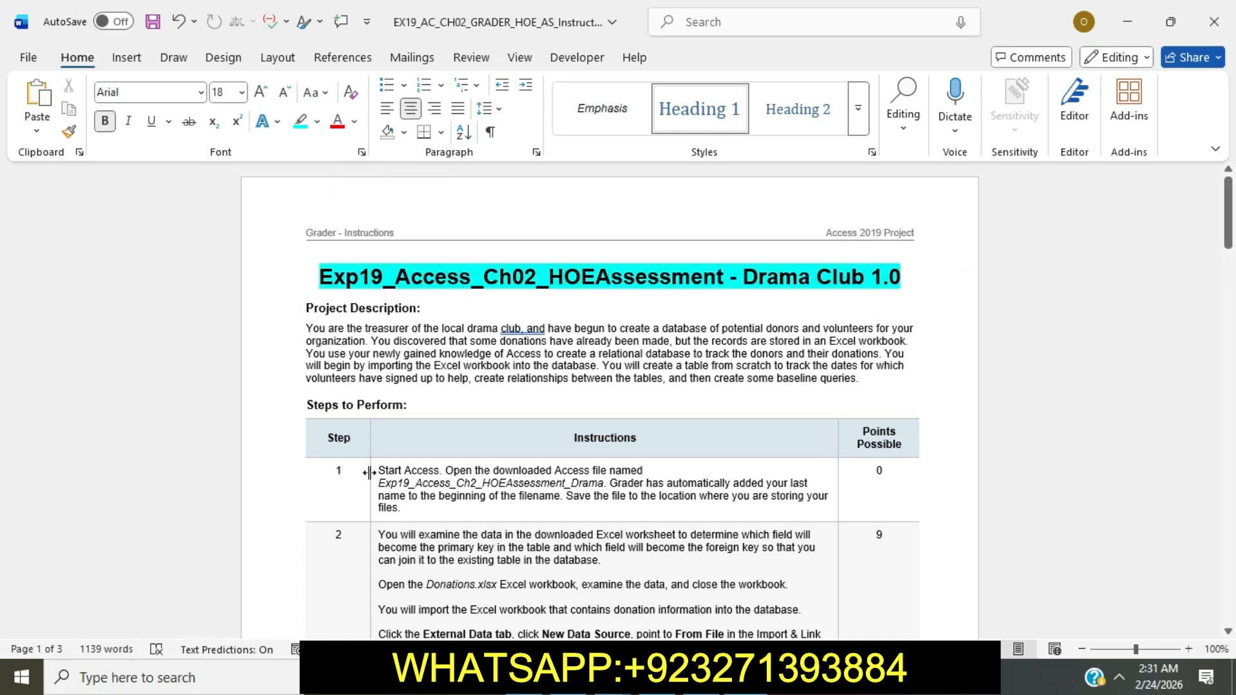
# Step: Set the text in all numbered rows of the instructions table to font size 12
pyautogui.moveTo(372, 473); pyautogui.dragTo(591, 560)
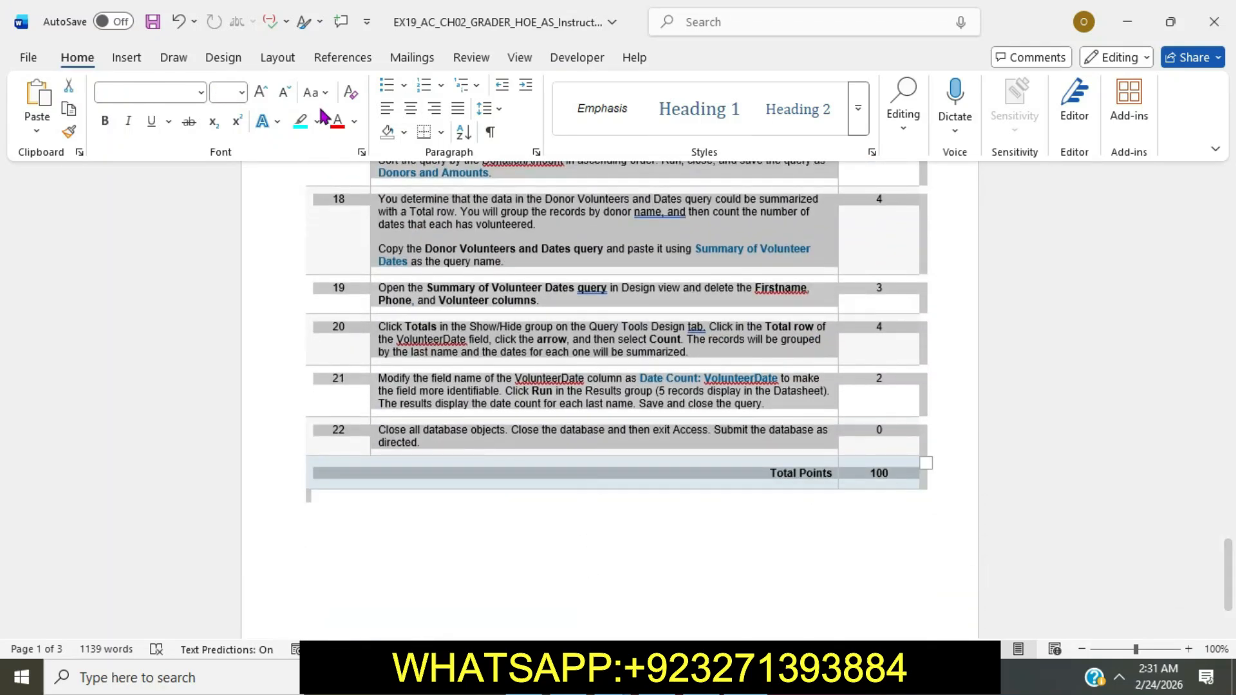
pyautogui.click(242, 94)
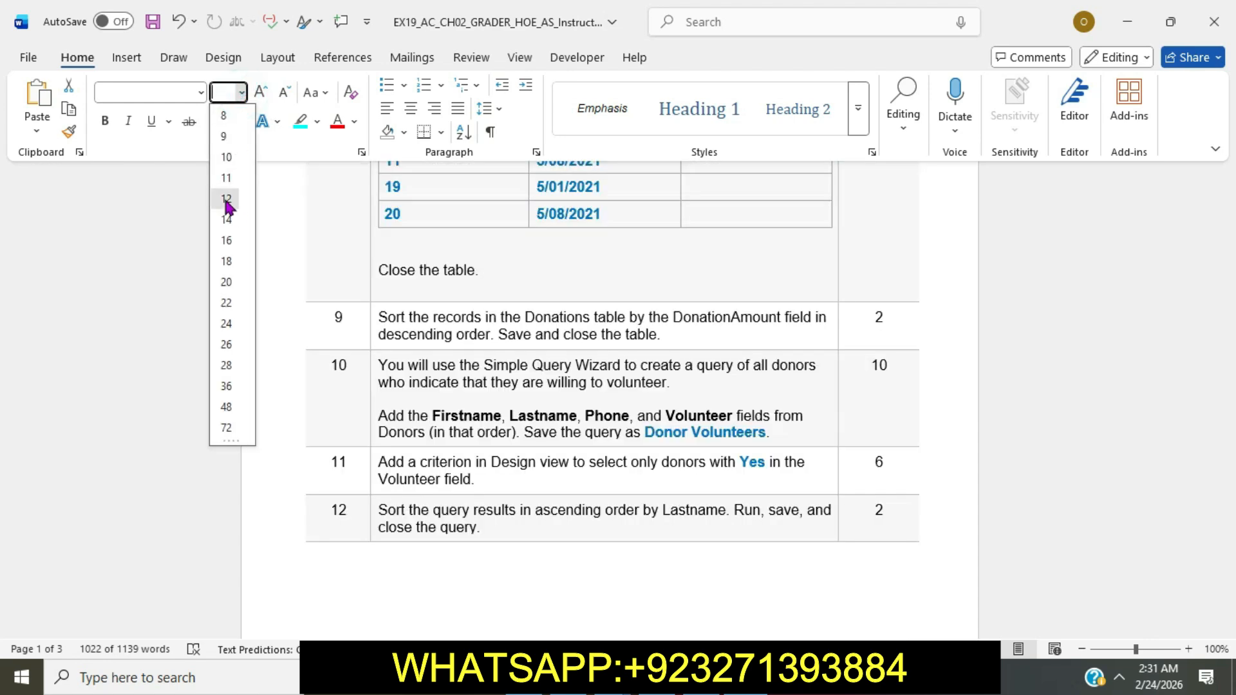
pyautogui.click(225, 199)
pyautogui.click(594, 400)
# Step: Highlight the instructions of step 1 in turquoise
pyautogui.scroll(4, 593, 400)
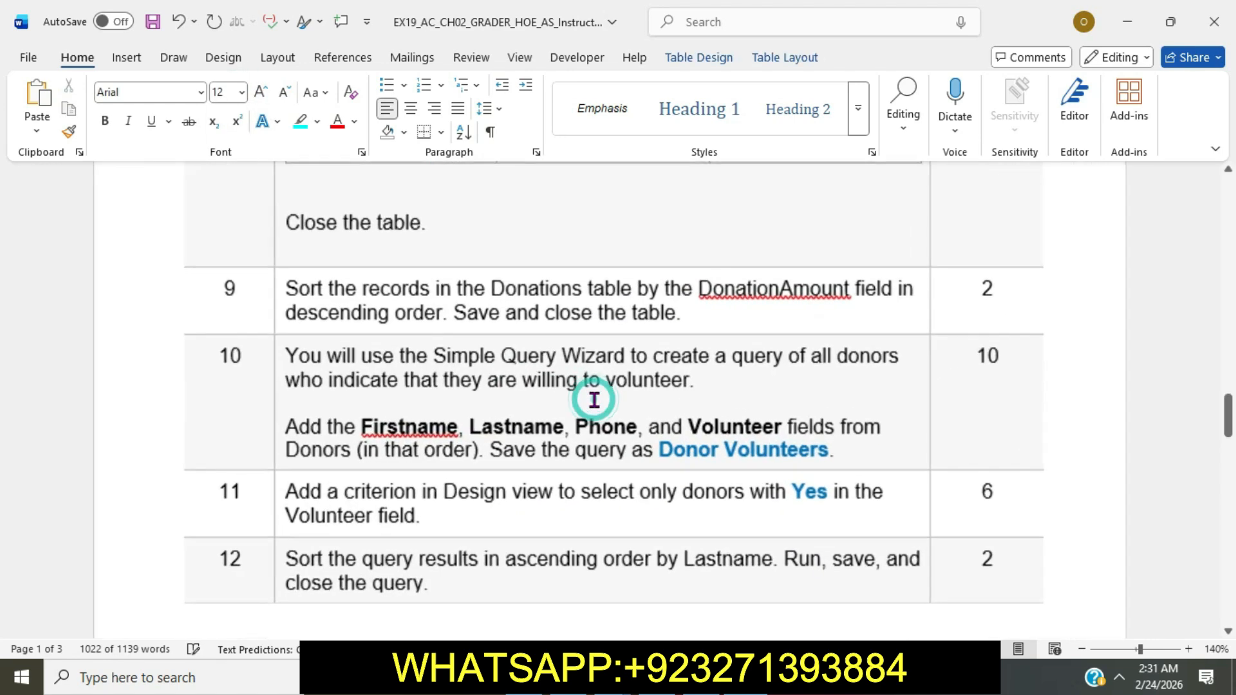
pyautogui.scroll(15, 593, 401)
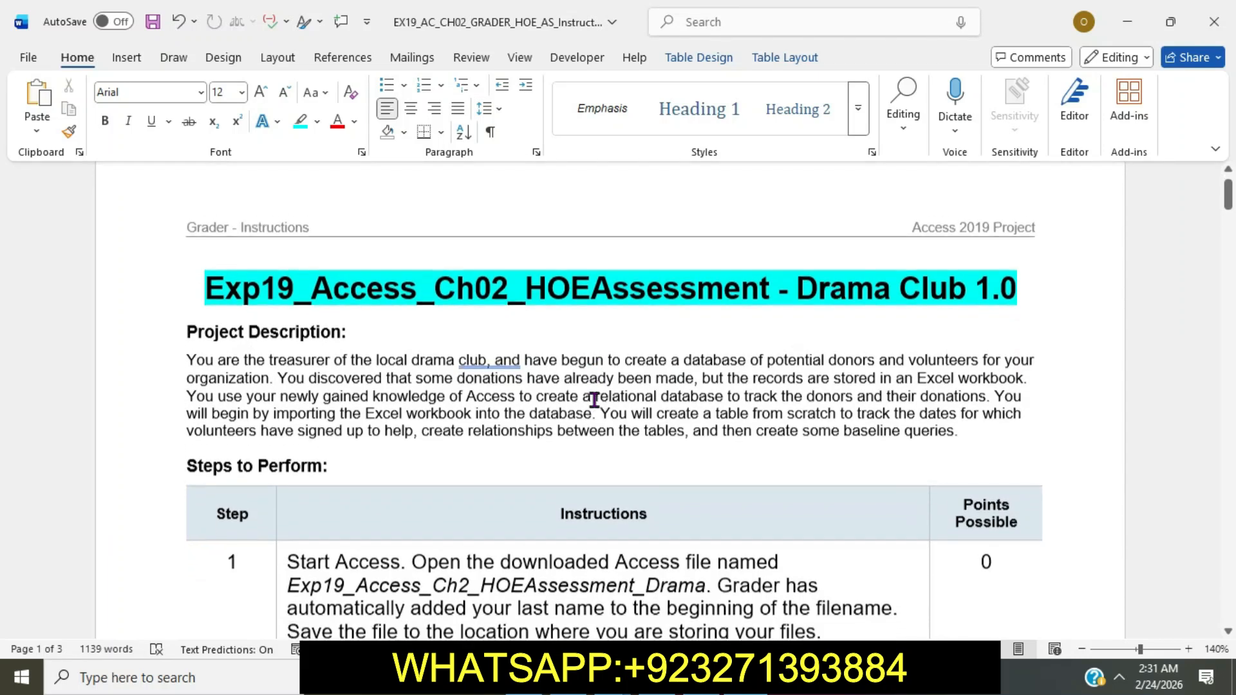
pyautogui.scroll(-2, 850, 269)
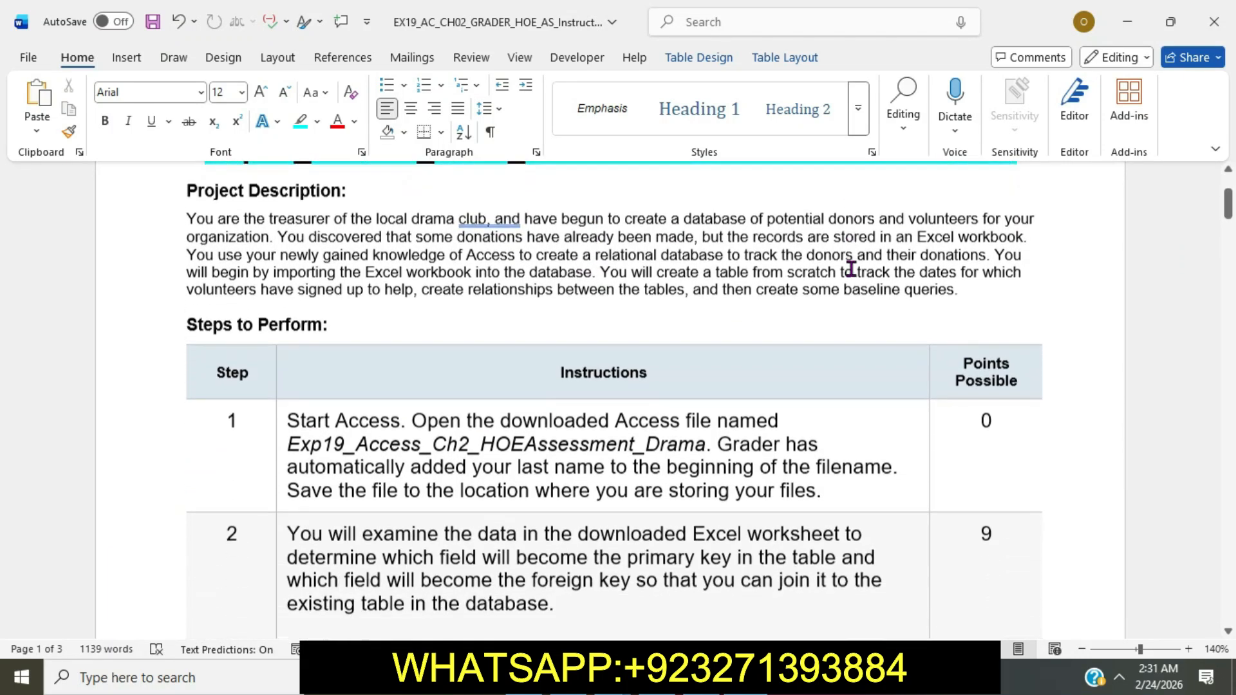
pyautogui.click(282, 417)
pyautogui.click(362, 383)
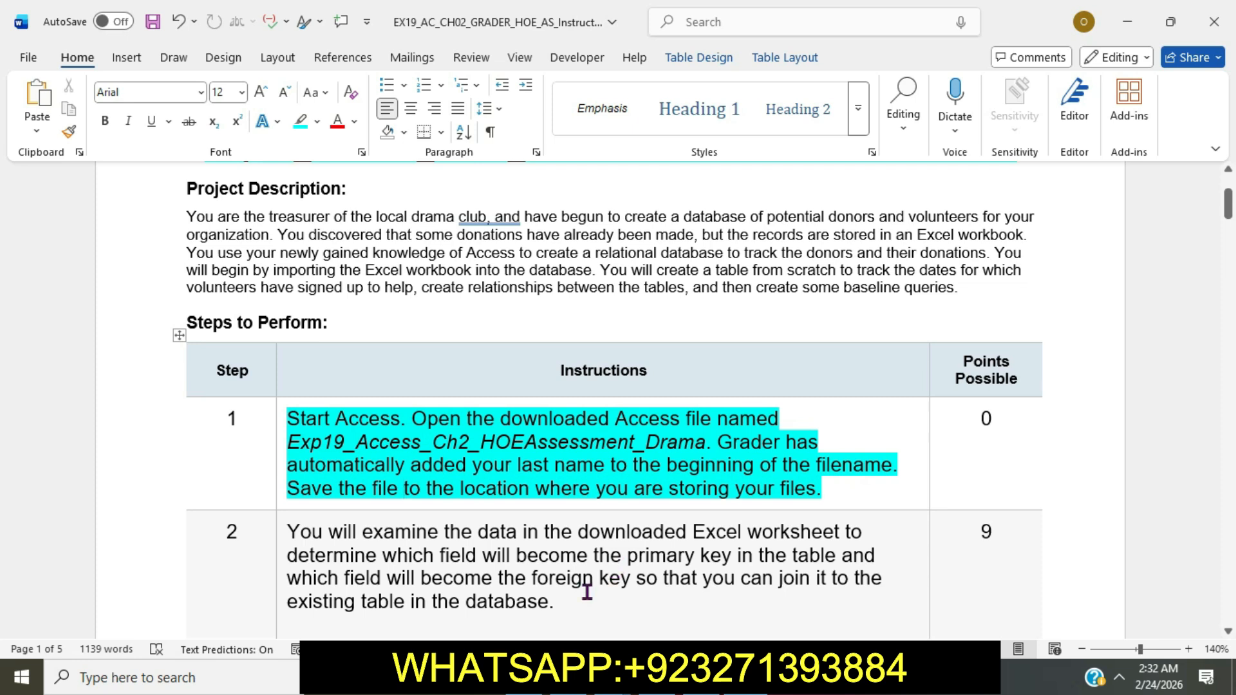
# Step: Open the downloaded Exp19_Access_Ch2_HOEAssessment_Drama database in Access and dismiss the blocked-macros warning
pyautogui.hotkey('alt', 'Tab')
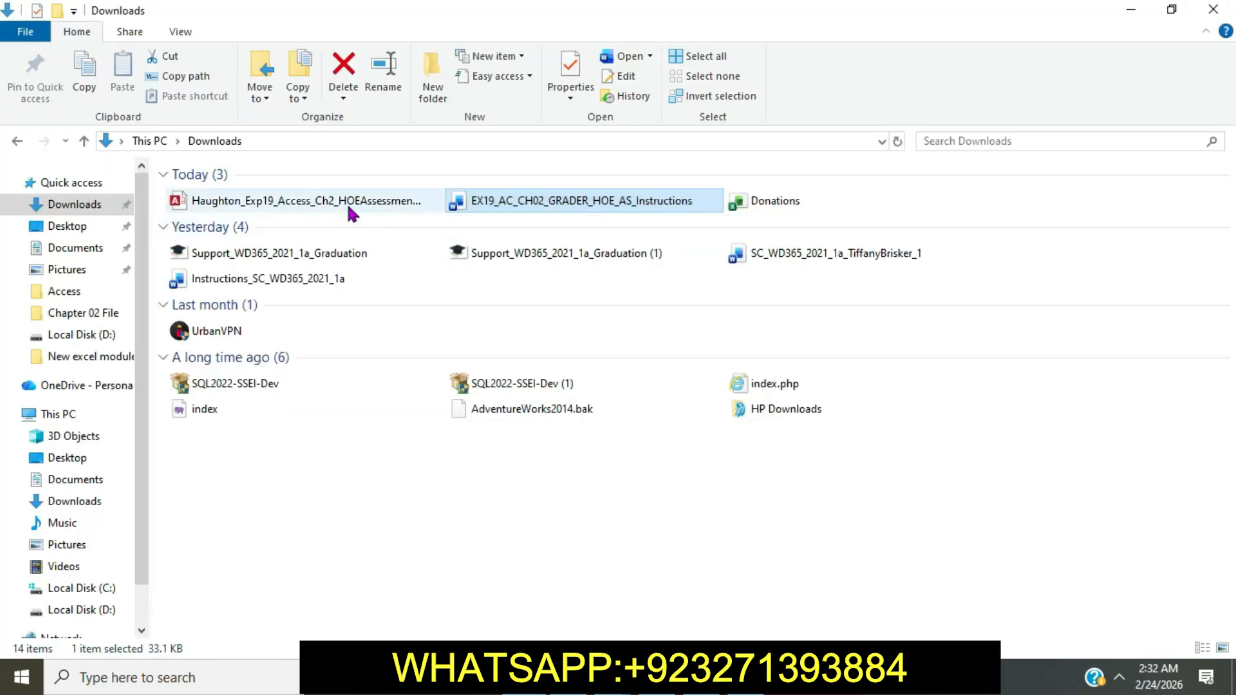
pyautogui.doubleClick(349, 207)
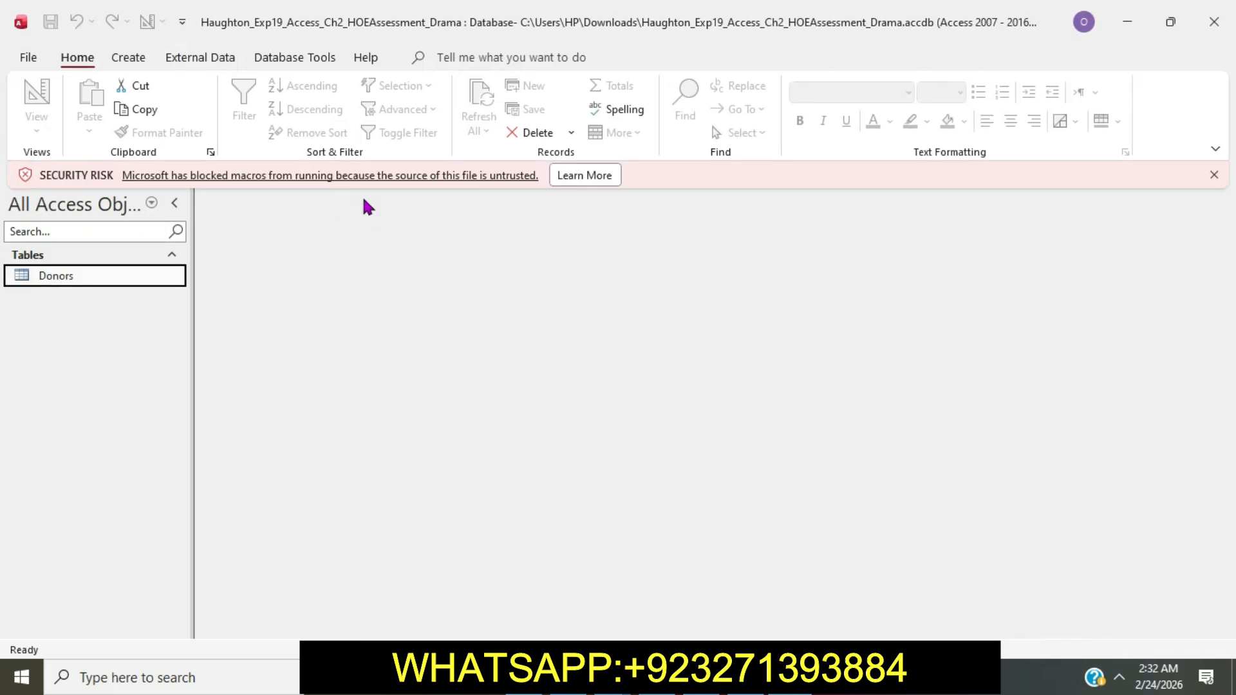
pyautogui.click(1213, 175)
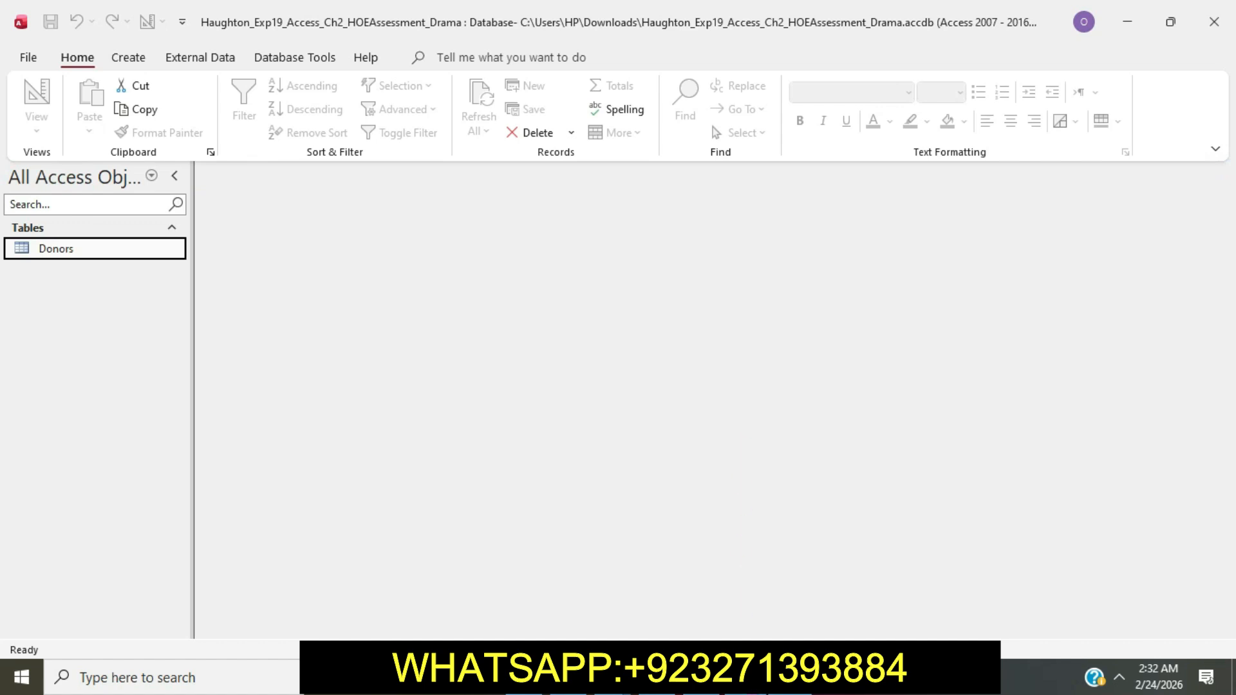
# Step: Return to the Word instructions and highlight the whole text of step 2 in turquoise
pyautogui.click(745, 677)
pyautogui.scroll(-1, 639, 431)
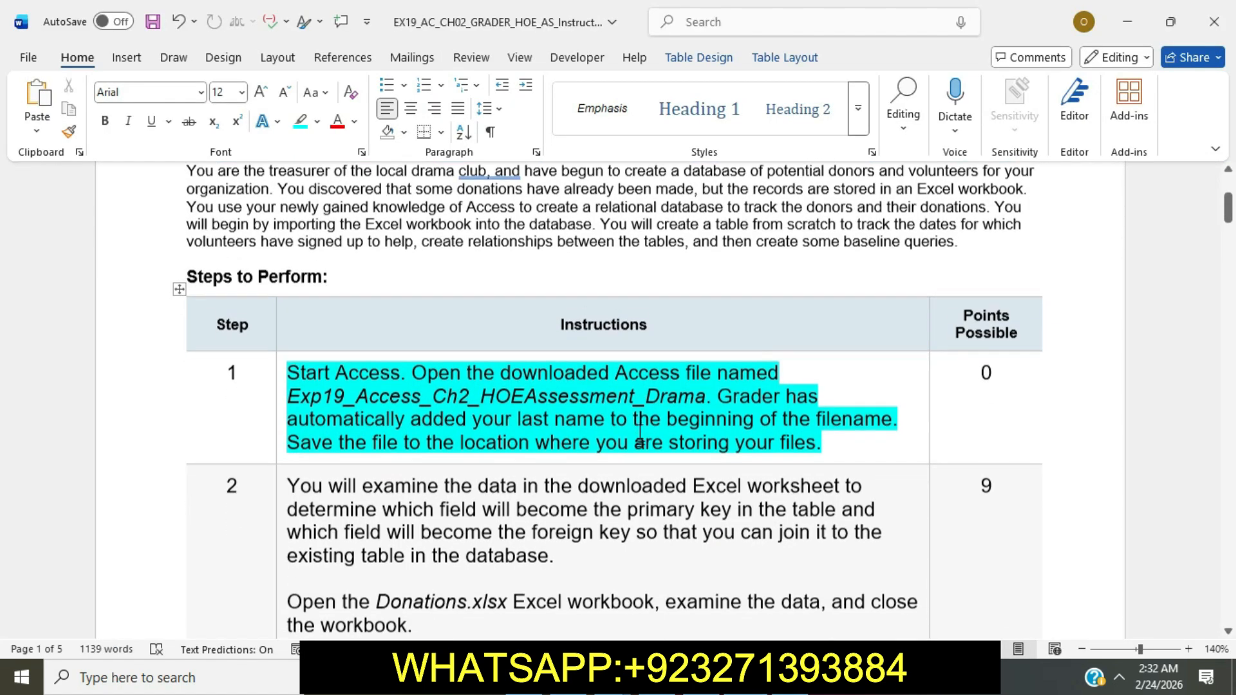
pyautogui.scroll(-2, 639, 431)
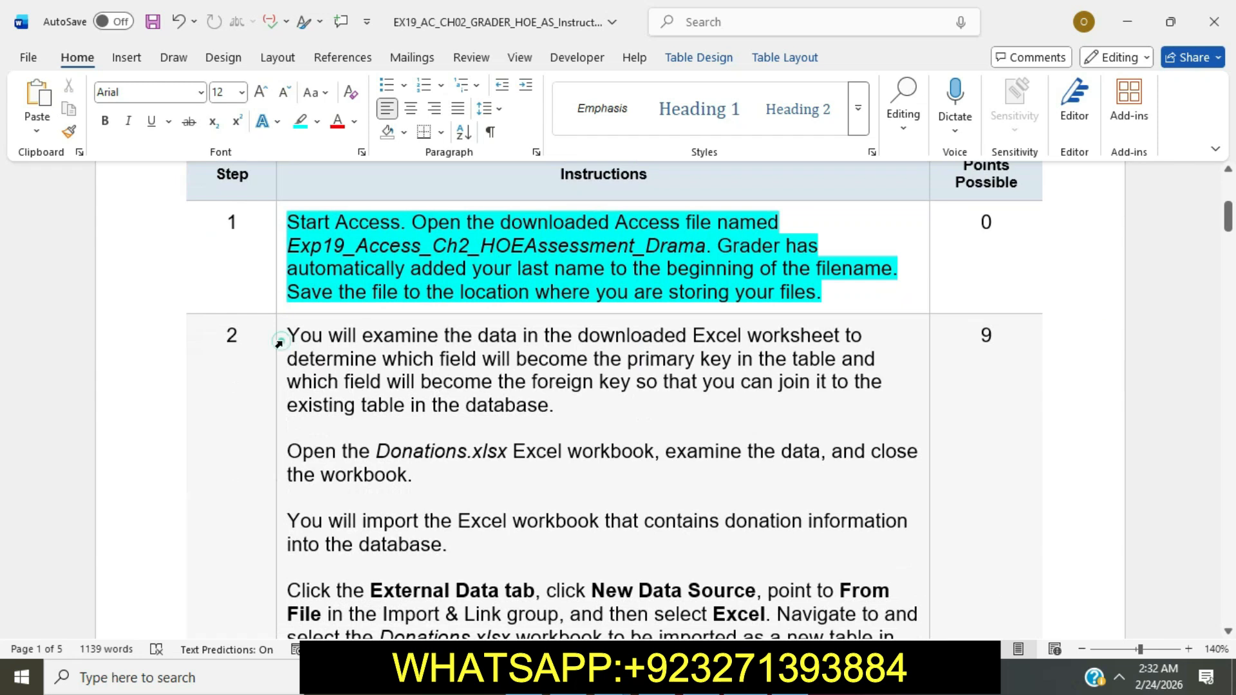
pyautogui.click(279, 343)
pyautogui.click(356, 400)
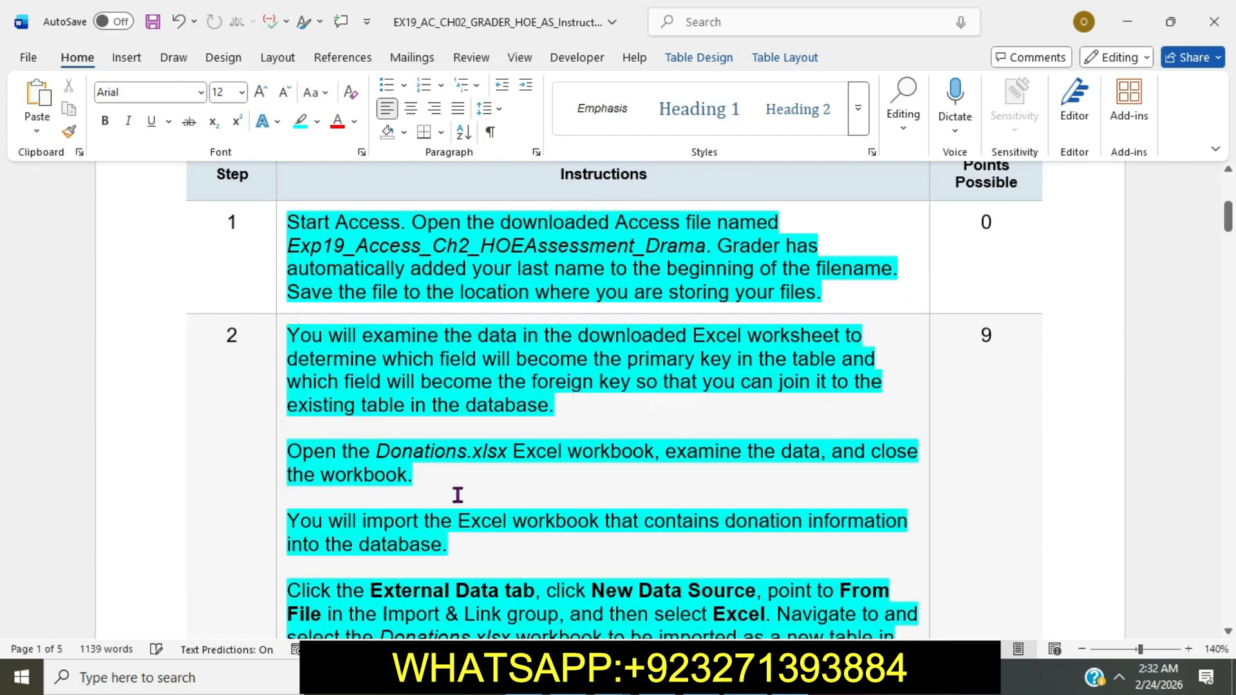
# Step: Read through step 2's instructions on importing the Donations.xlsx workbook, marking the sentence about opening that workbook
pyautogui.scroll(-2, 457, 494)
pyautogui.scroll(1, 456, 494)
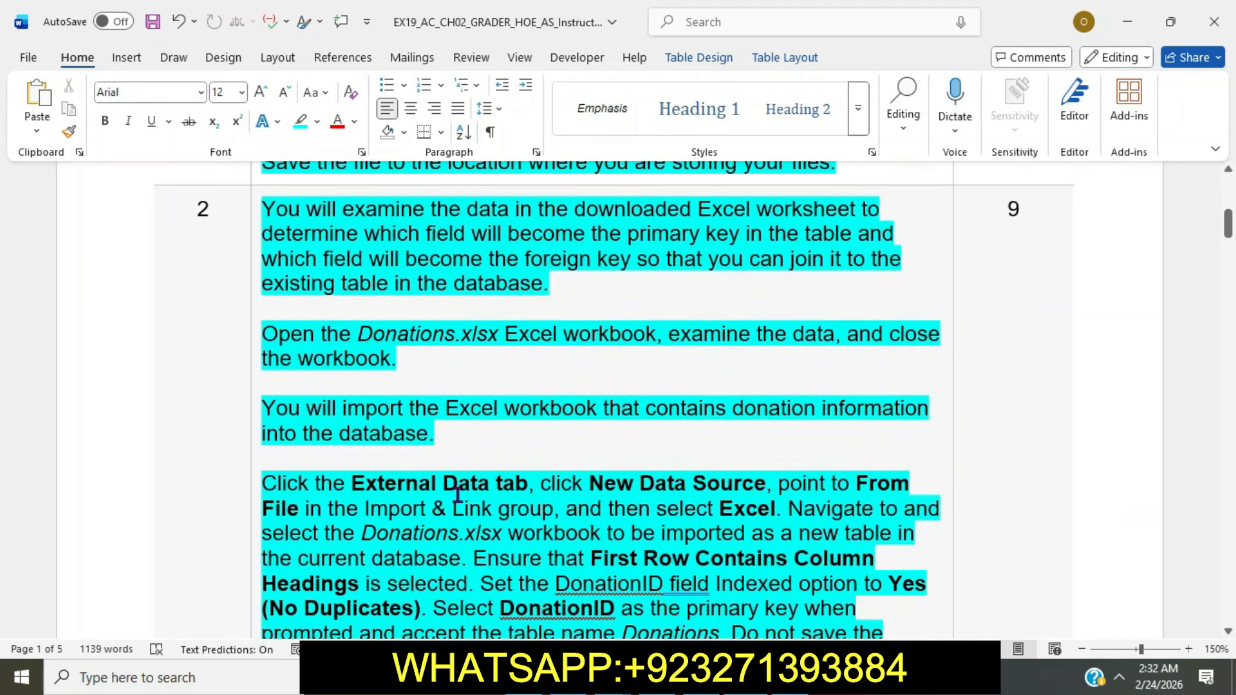
pyautogui.scroll(1, 457, 494)
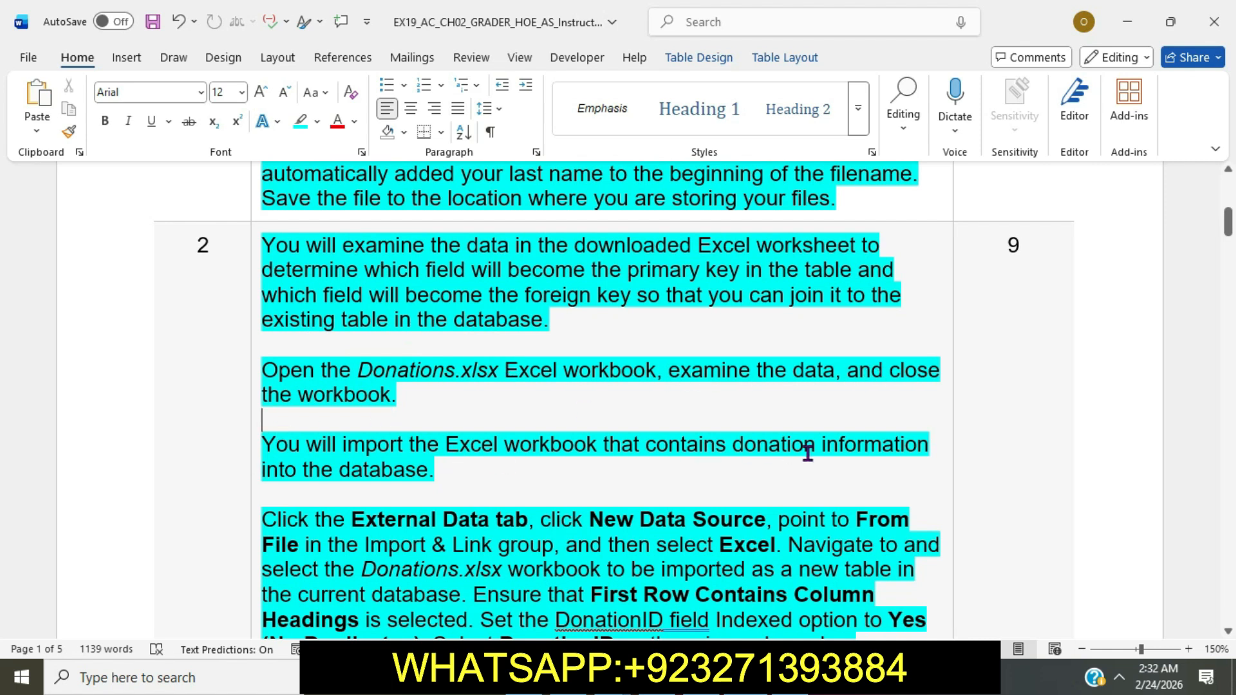
pyautogui.scroll(-1, 805, 451)
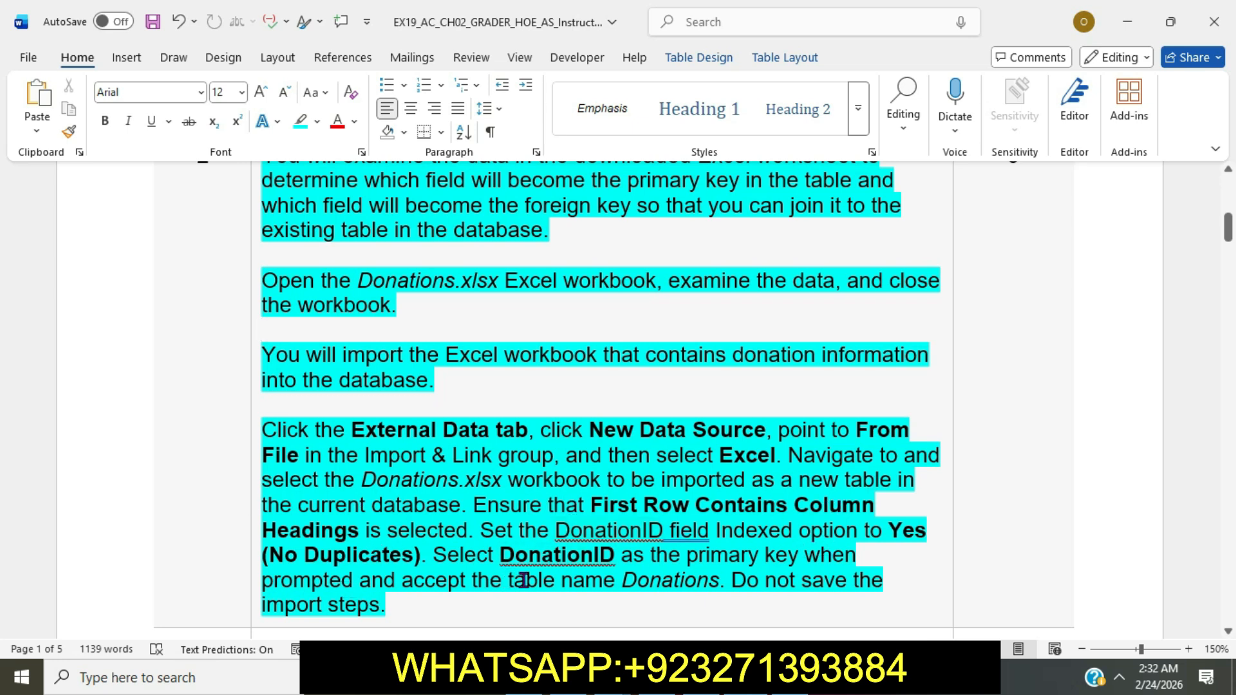
pyautogui.scroll(3, 443, 605)
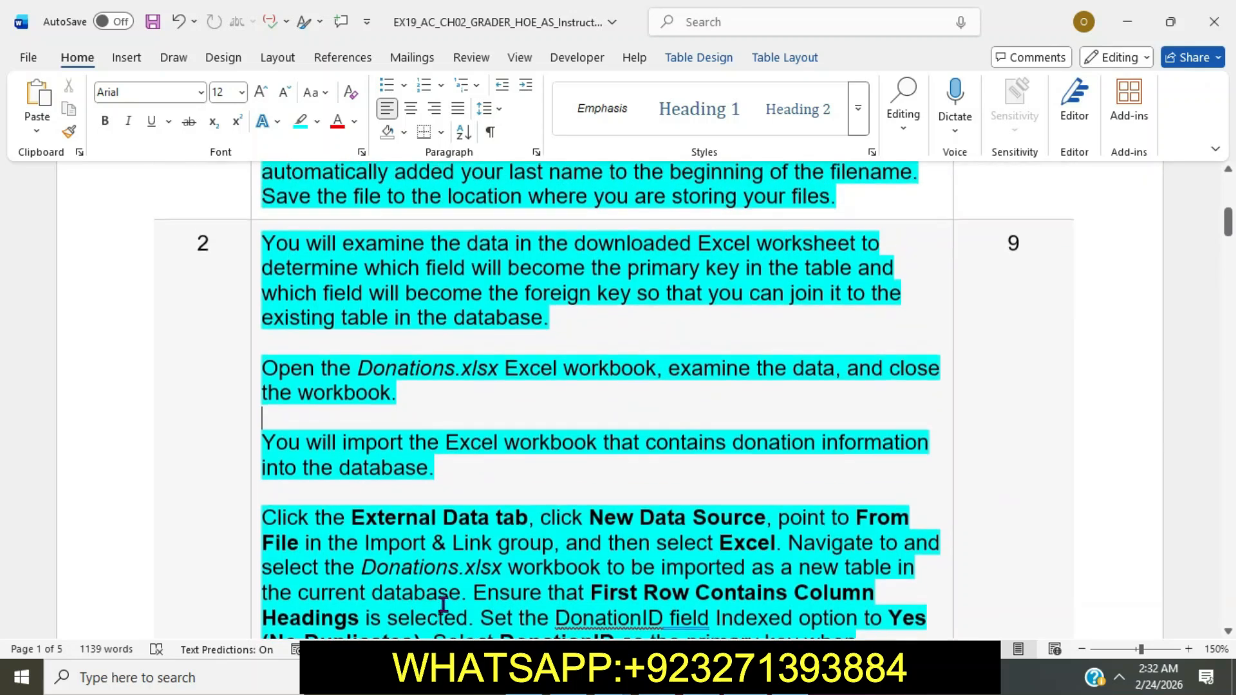
pyautogui.scroll(-2, 639, 487)
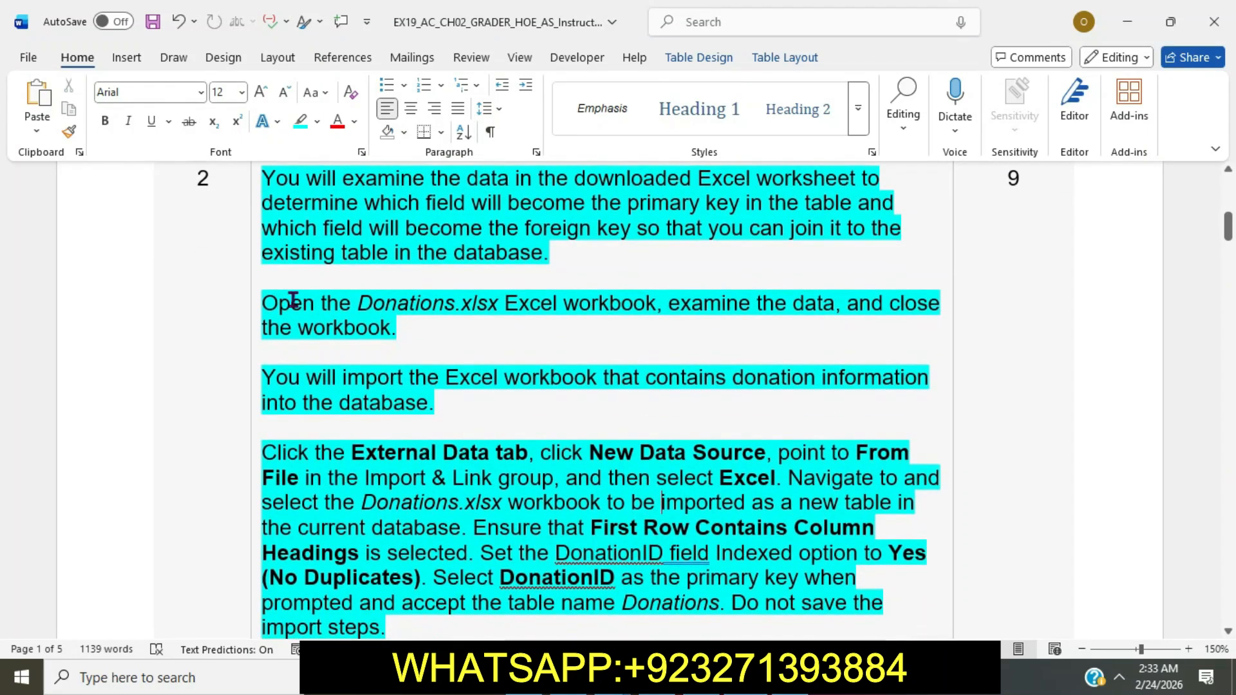
pyautogui.moveTo(263, 300); pyautogui.dragTo(643, 303)
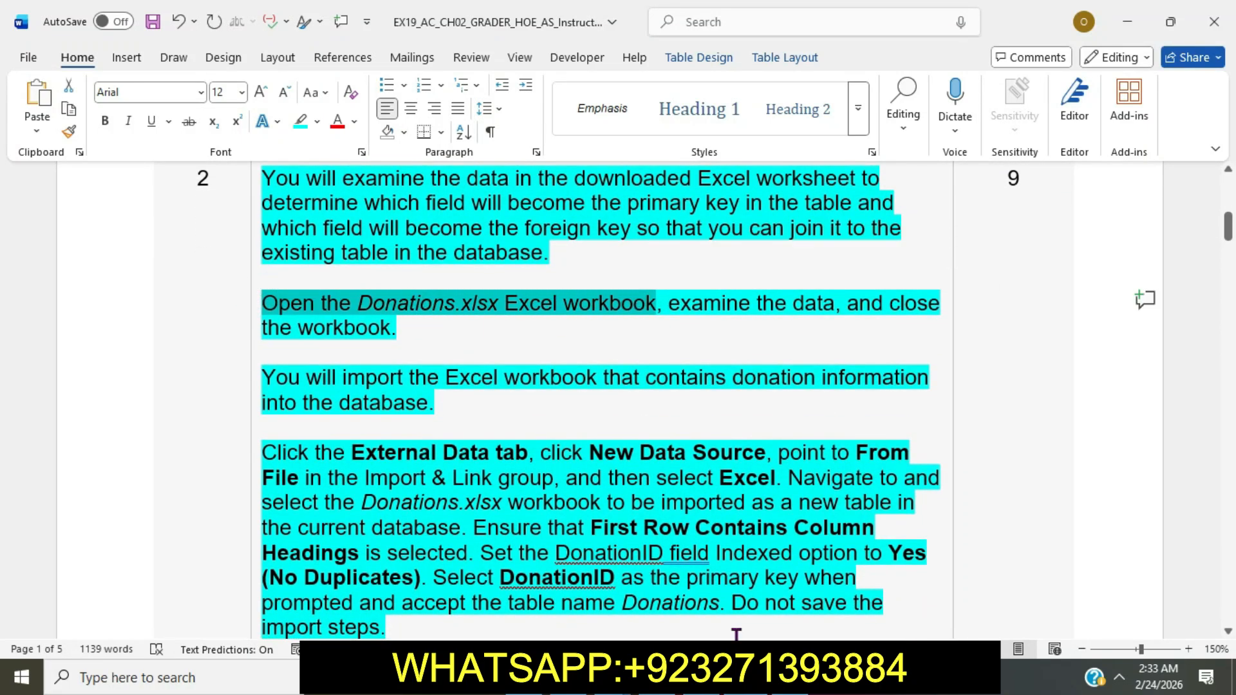
# Step: Switch to Access and start an Excel import, selecting Donations.xlsx from the Downloads folder as the source file
pyautogui.hotkey('alt', 'Tab')
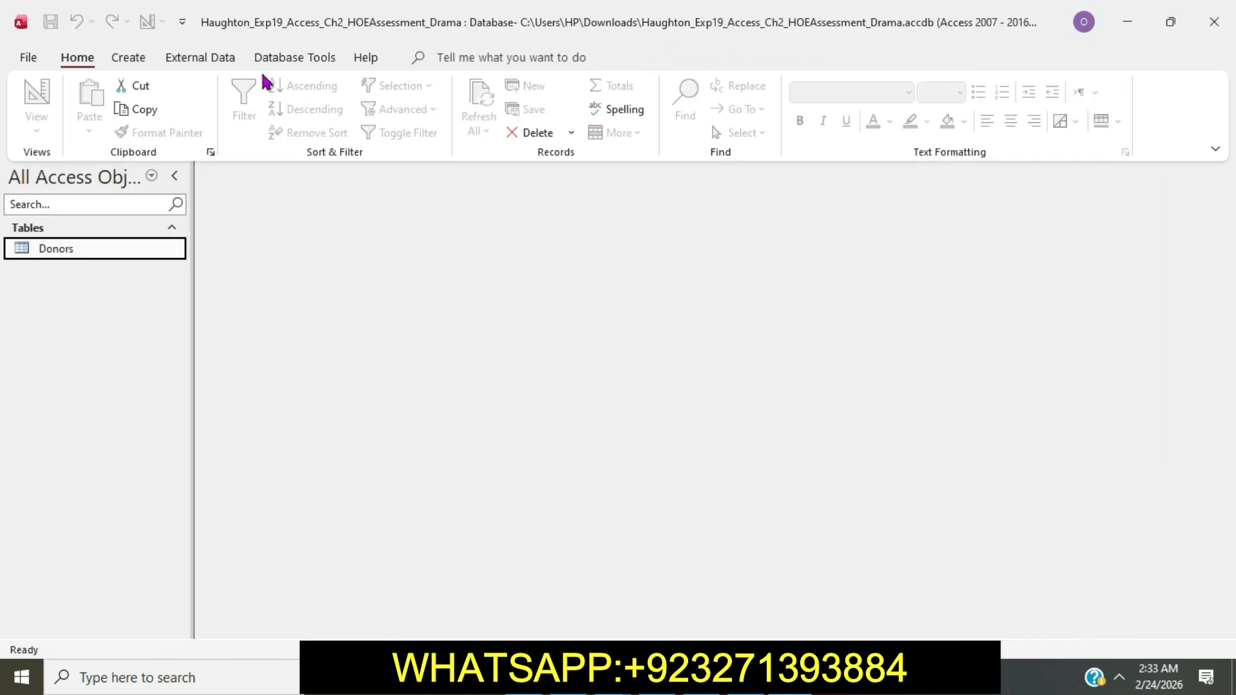
pyautogui.click(200, 57)
pyautogui.click(43, 116)
pyautogui.moveTo(84, 166)
pyautogui.click(244, 165)
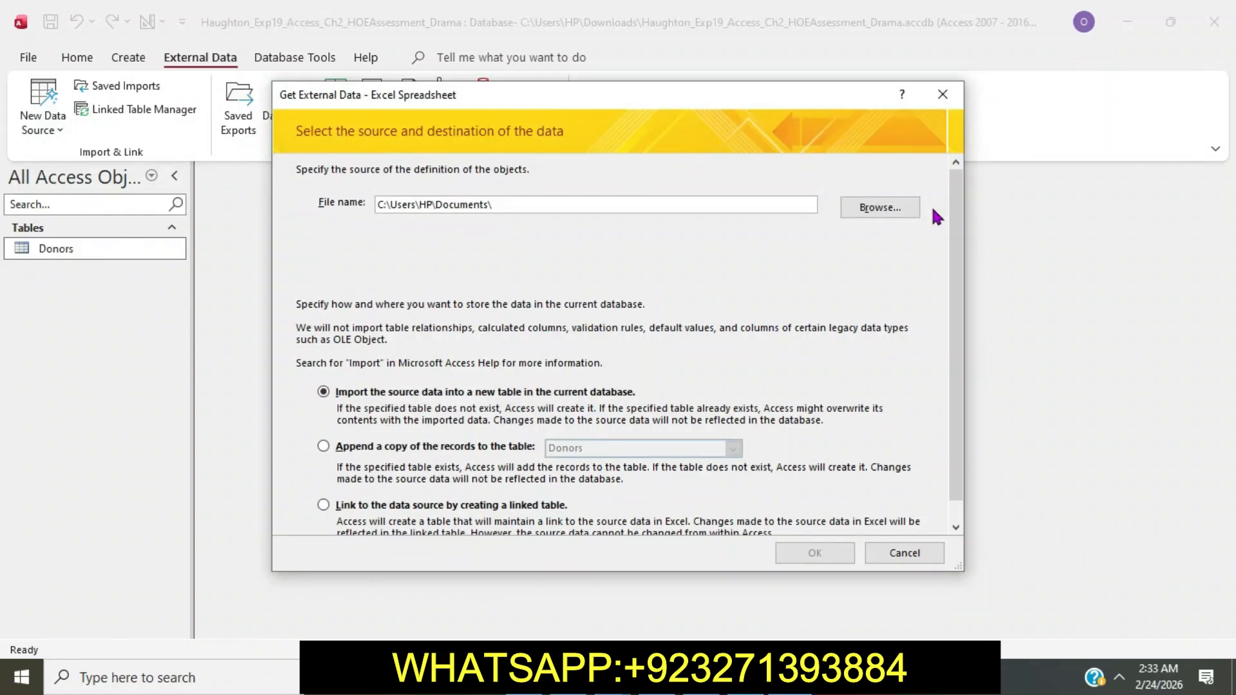
pyautogui.click(880, 207)
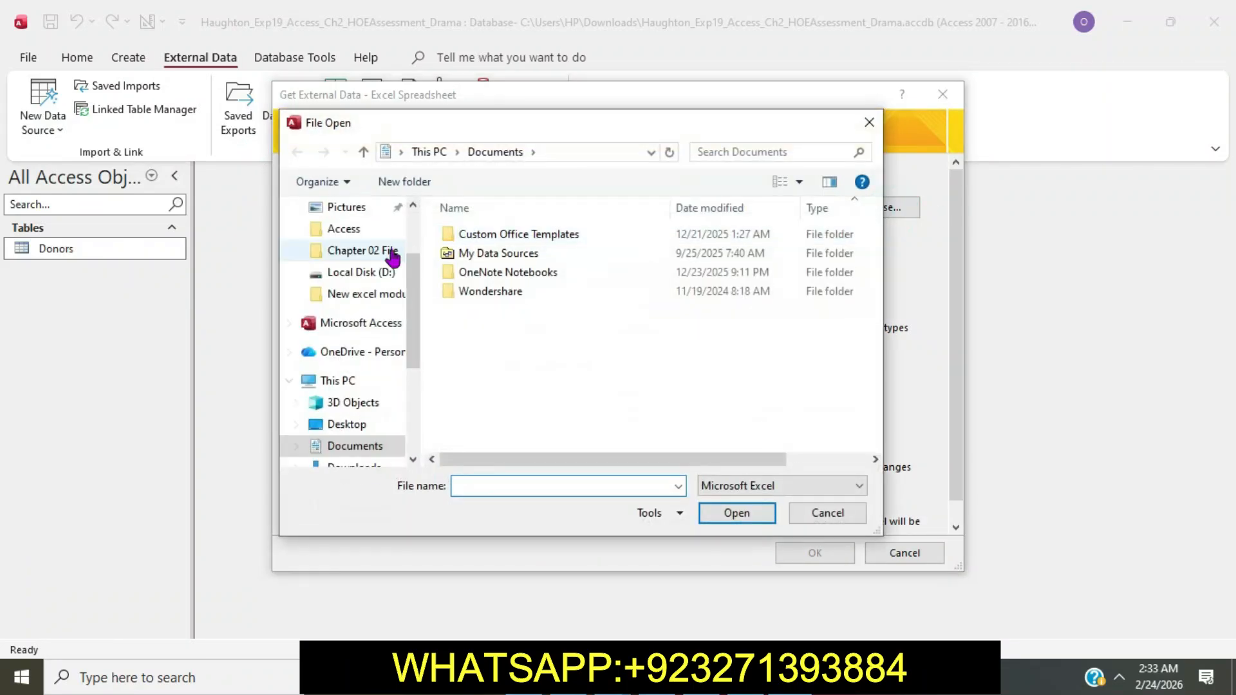
pyautogui.scroll(2, 392, 258)
pyautogui.click(354, 243)
pyautogui.click(505, 259)
pyautogui.click(736, 513)
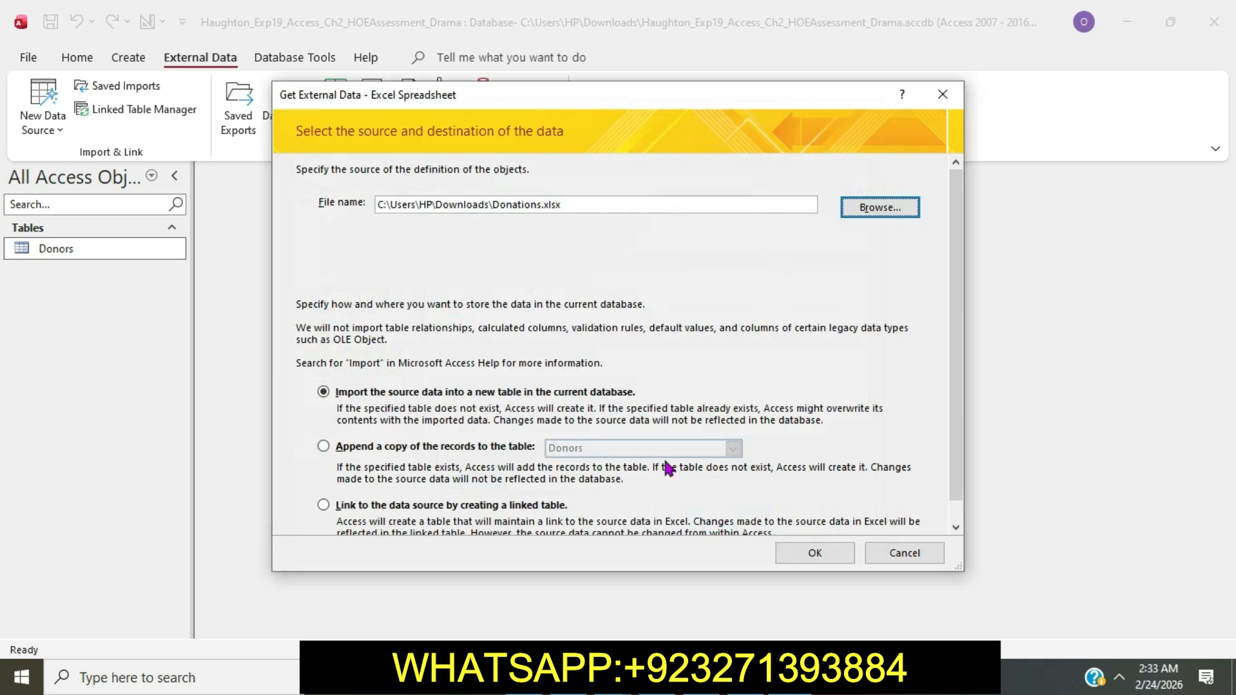
# Step: Check step 2's import instructions in Word, then start importing into a new table in Access, keeping First Row Contains Column Headings selected
pyautogui.hotkey('alt', 'Tab')
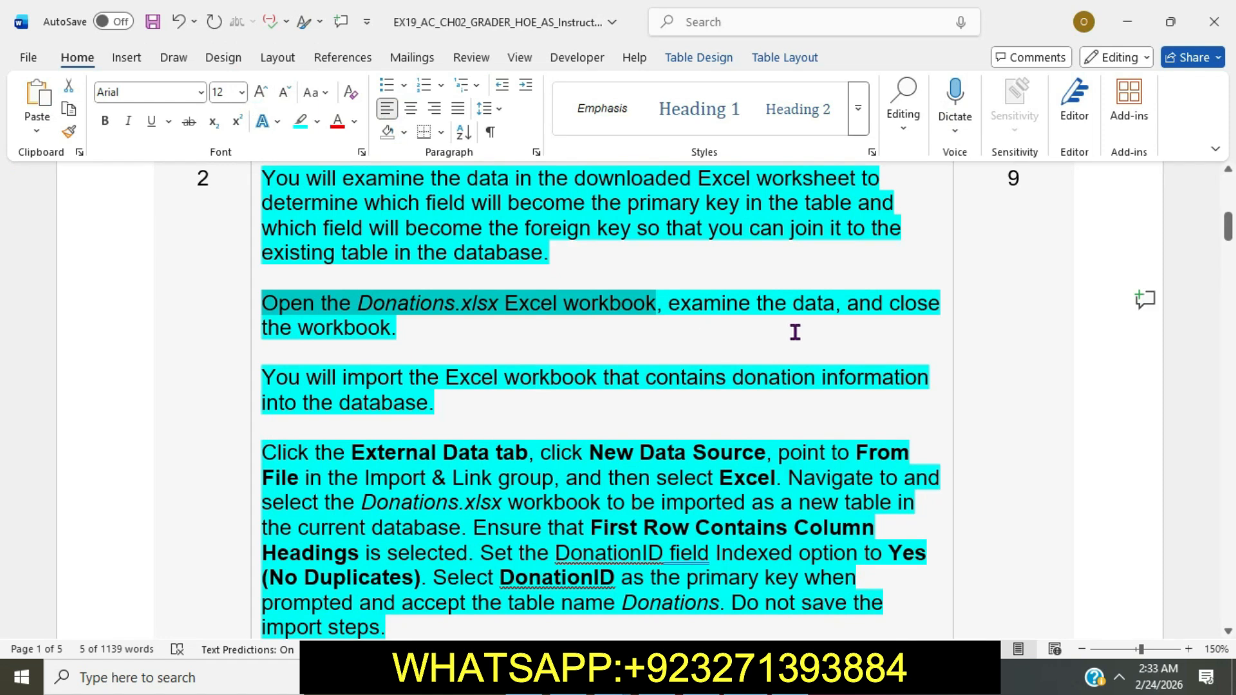
pyautogui.click(618, 395)
pyautogui.scroll(-3, 618, 396)
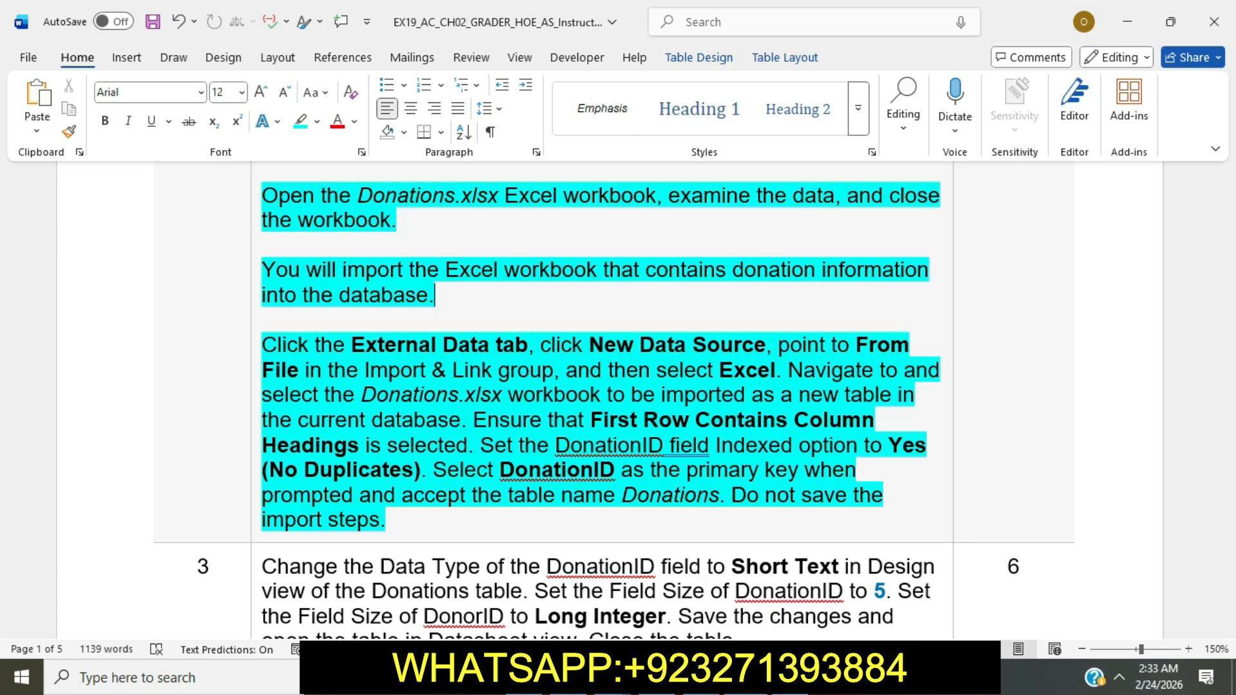
pyautogui.click(790, 678)
pyautogui.click(815, 554)
pyautogui.hotkey('alt', 'Tab')
pyautogui.hotkey('alt', 'Tab')
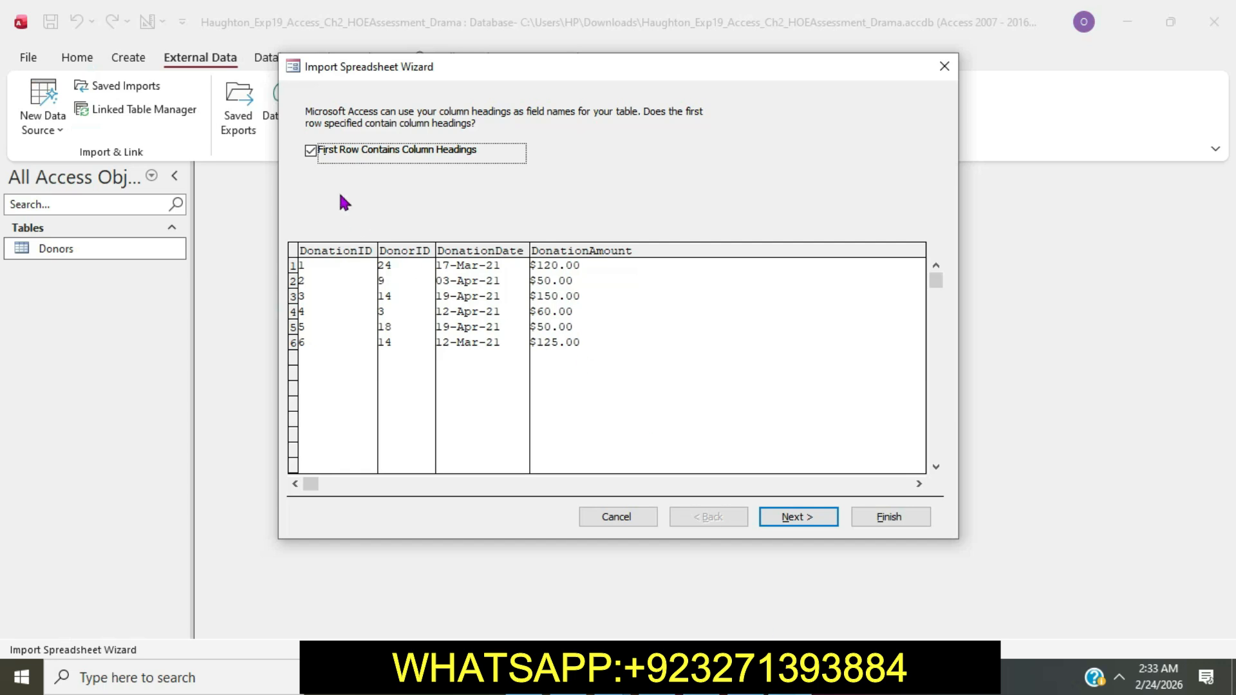
pyautogui.click(807, 519)
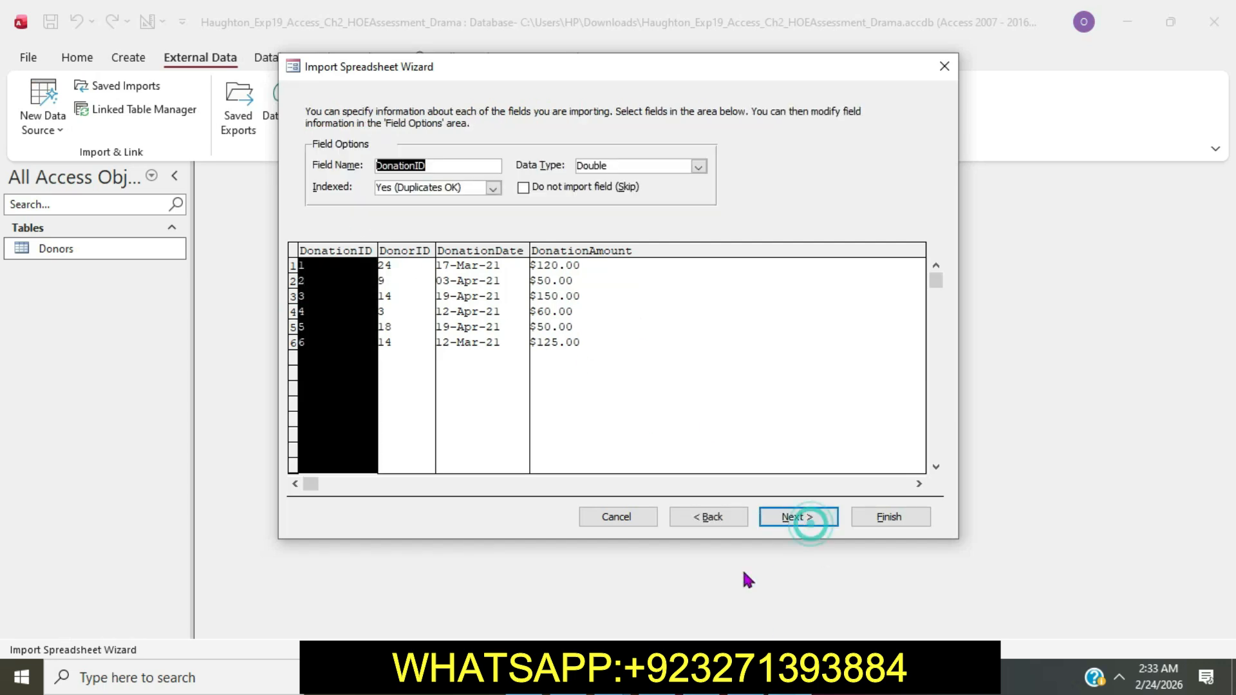
# Step: Set the DonationID field's Indexed option to Yes (No Duplicates) and proceed to the primary key options
pyautogui.hotkey('alt', 'Tab')
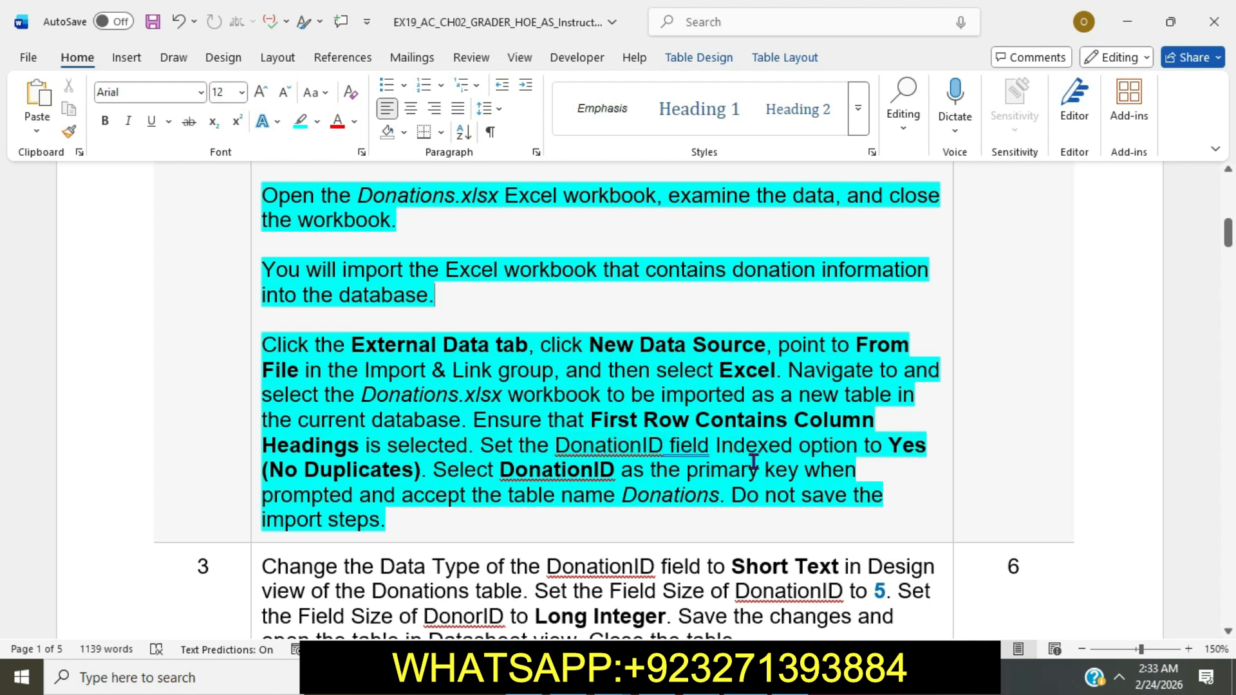
pyautogui.hotkey('alt', 'Tab')
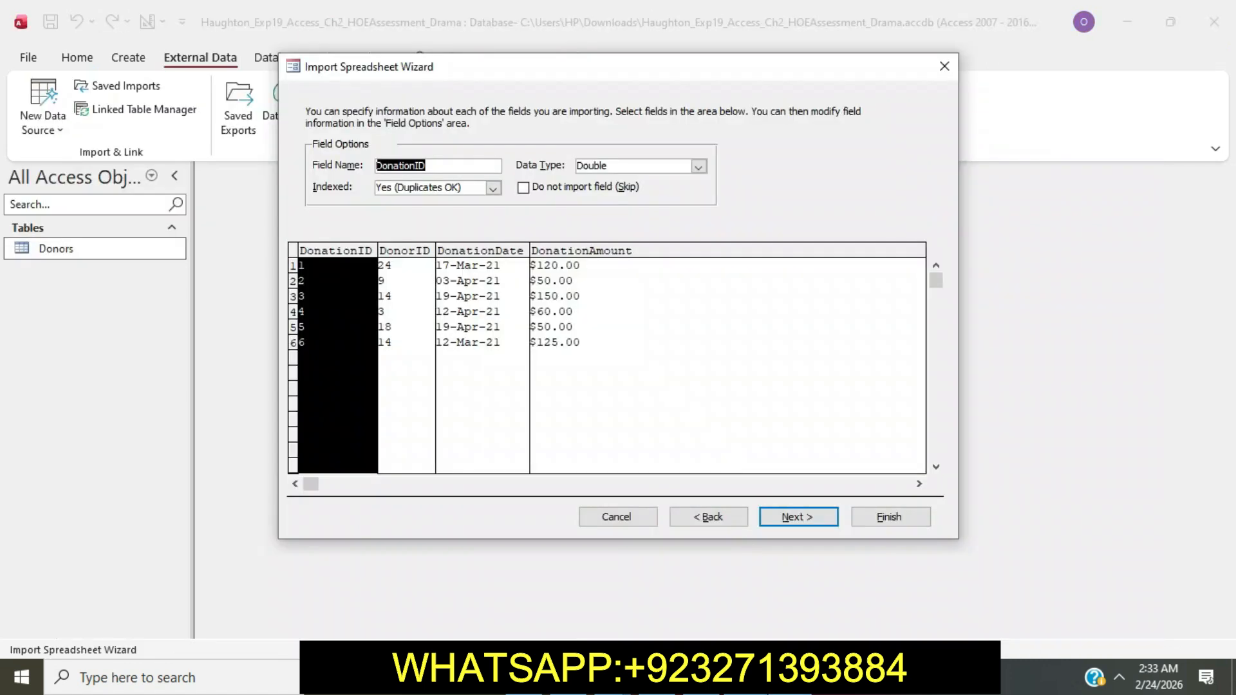
pyautogui.click(493, 187)
pyautogui.click(467, 227)
pyautogui.click(808, 526)
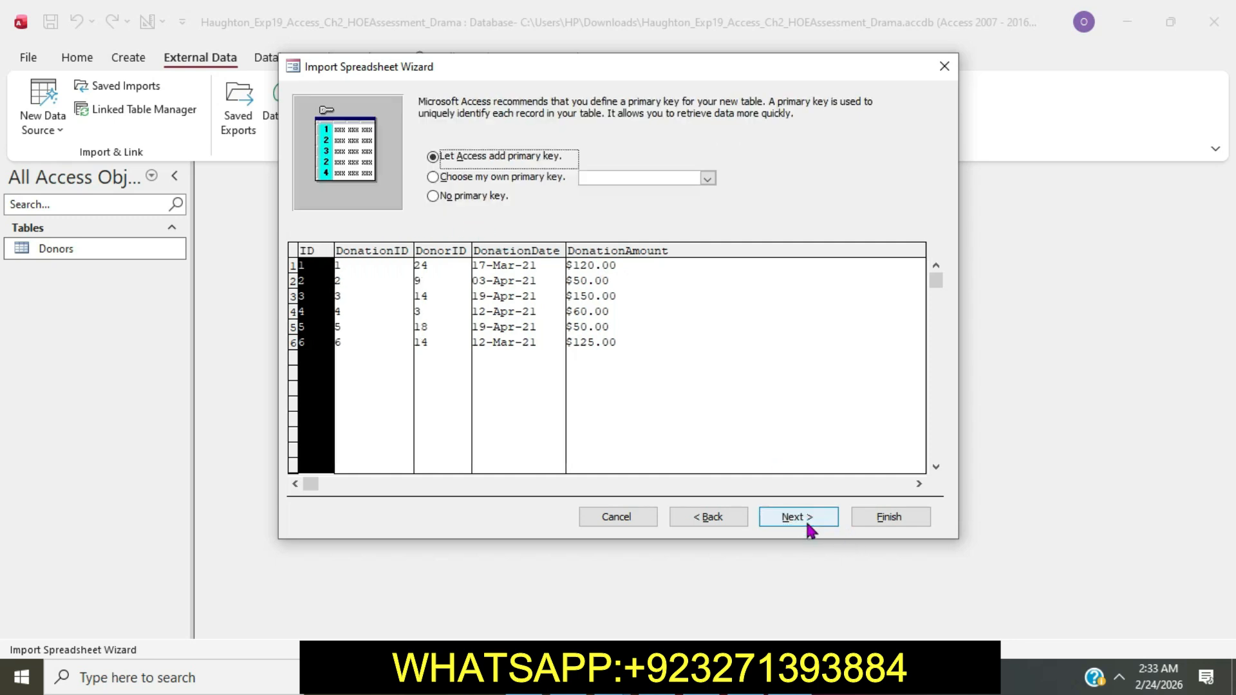
# Step: Check the primary key requirement in the Word instructions and choose DonationID as the imported table's own primary key
pyautogui.hotkey('alt', 'Tab')
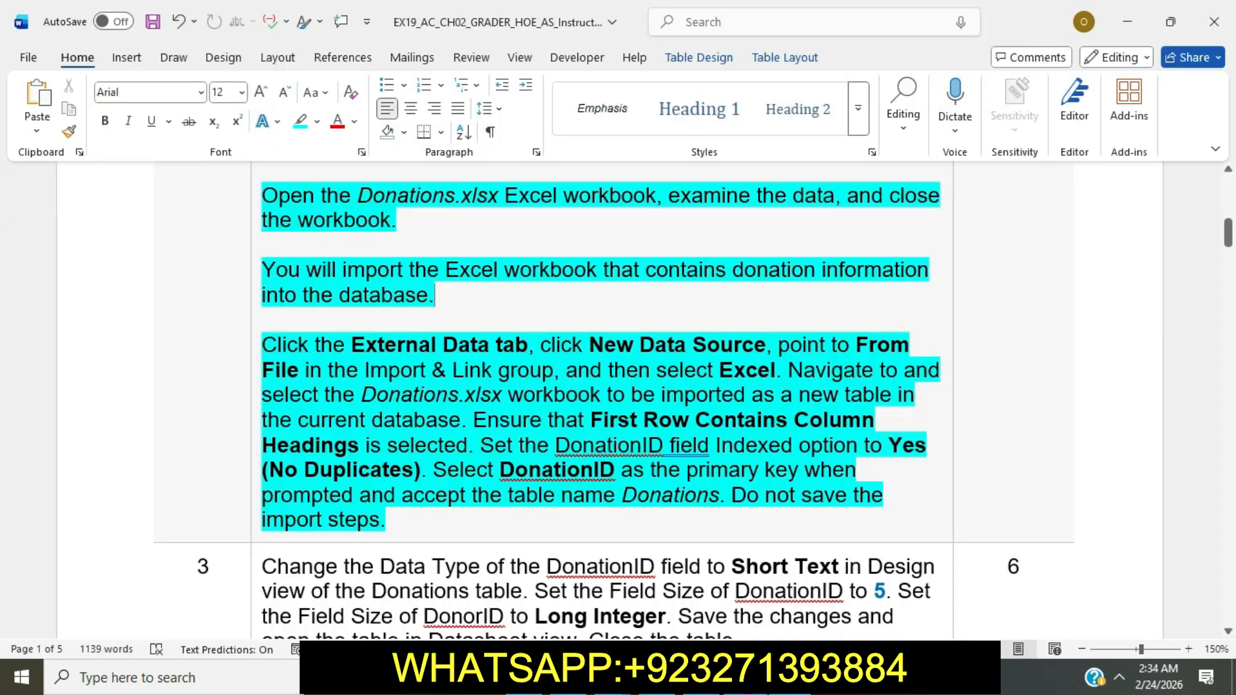
pyautogui.moveTo(613, 474); pyautogui.dragTo(508, 471)
pyautogui.hotkey('alt', 'Tab')
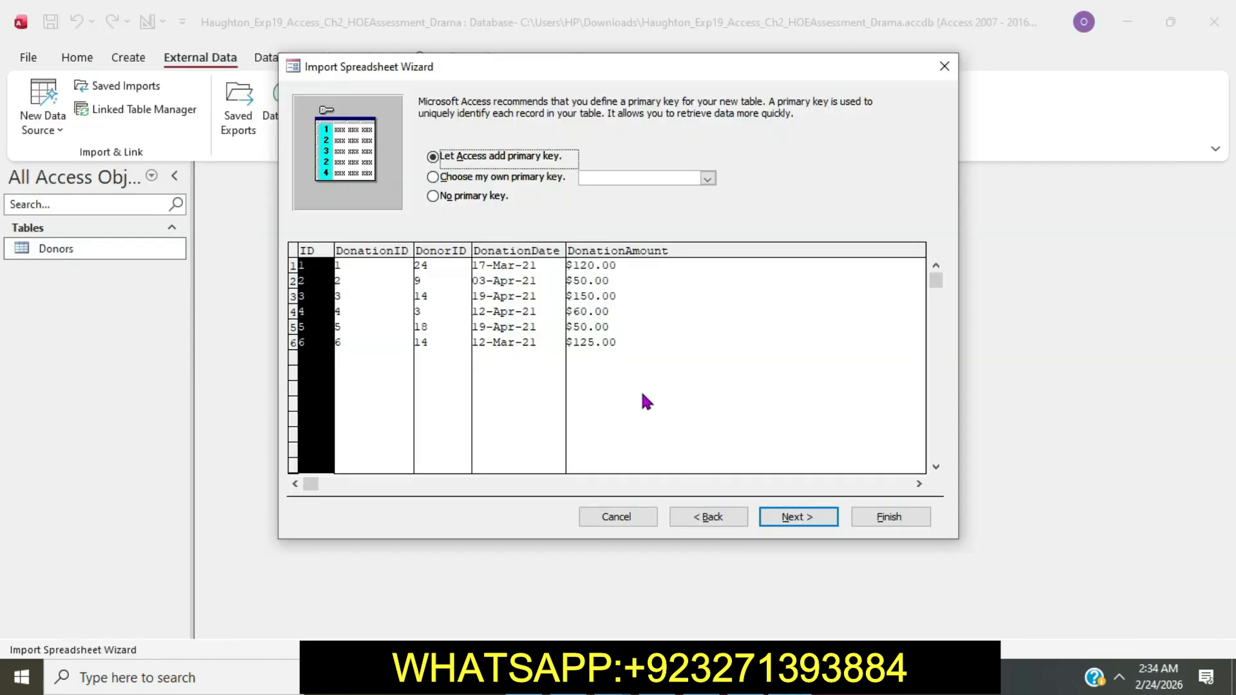
pyautogui.click(433, 178)
pyautogui.click(750, 677)
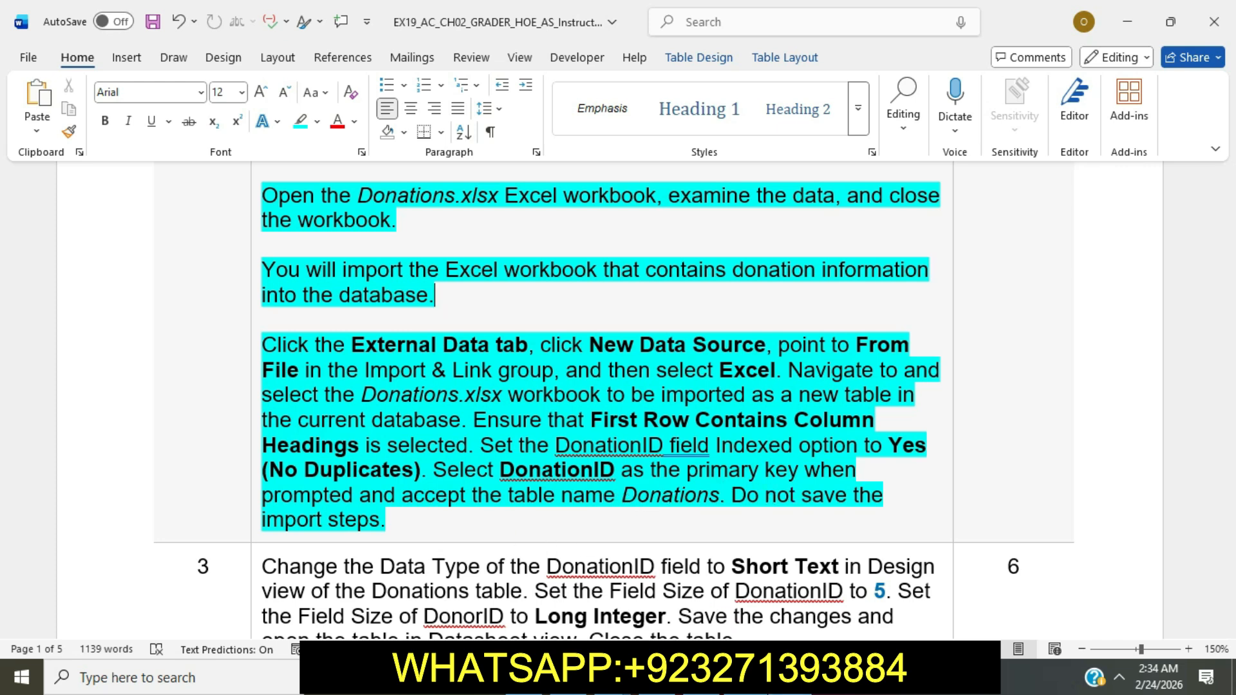
pyautogui.click(790, 677)
# Step: Accept the table name Donations and finish the import without saving the import steps
pyautogui.click(814, 514)
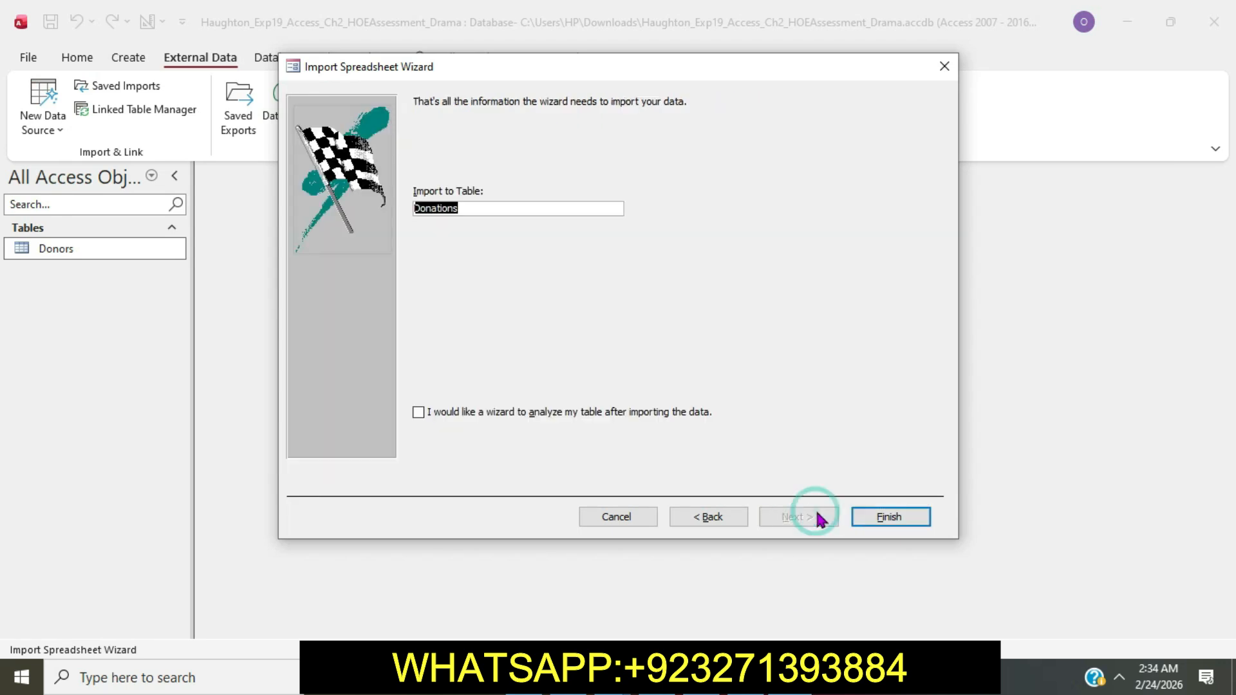
pyautogui.click(874, 514)
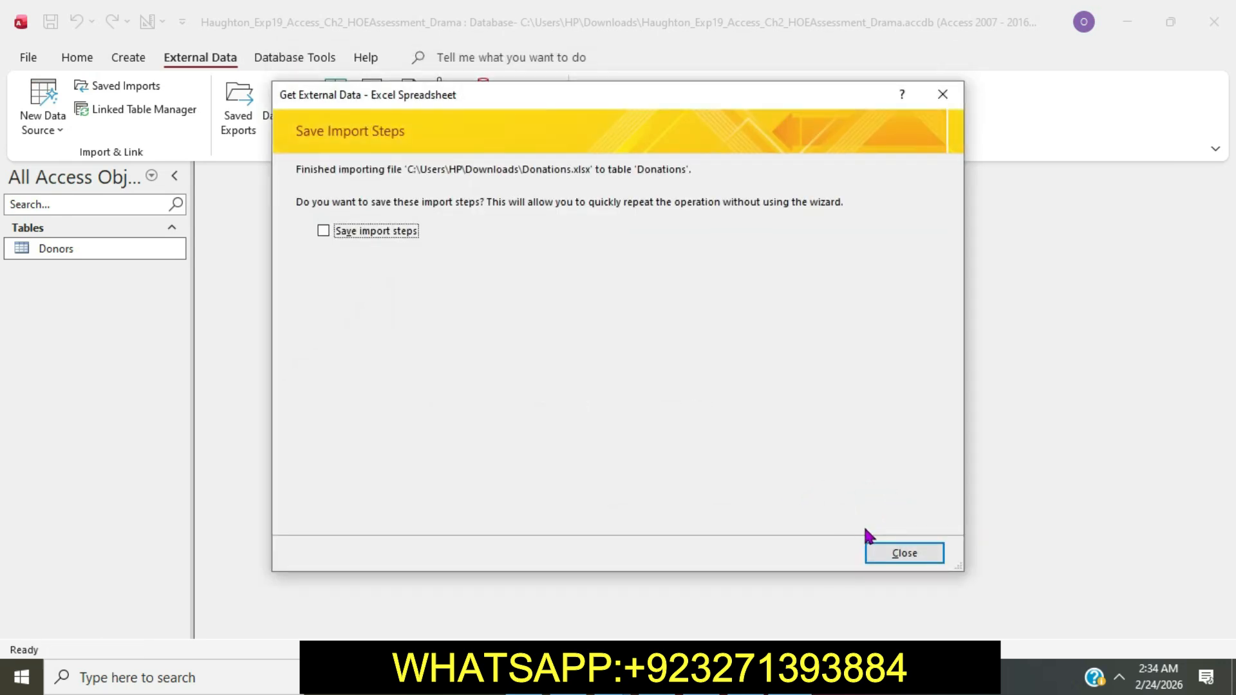
pyautogui.click(894, 553)
# Step: Return to the Word instructions and highlight the whole text of step 3 in turquoise
pyautogui.click(745, 677)
pyautogui.scroll(-5, 656, 441)
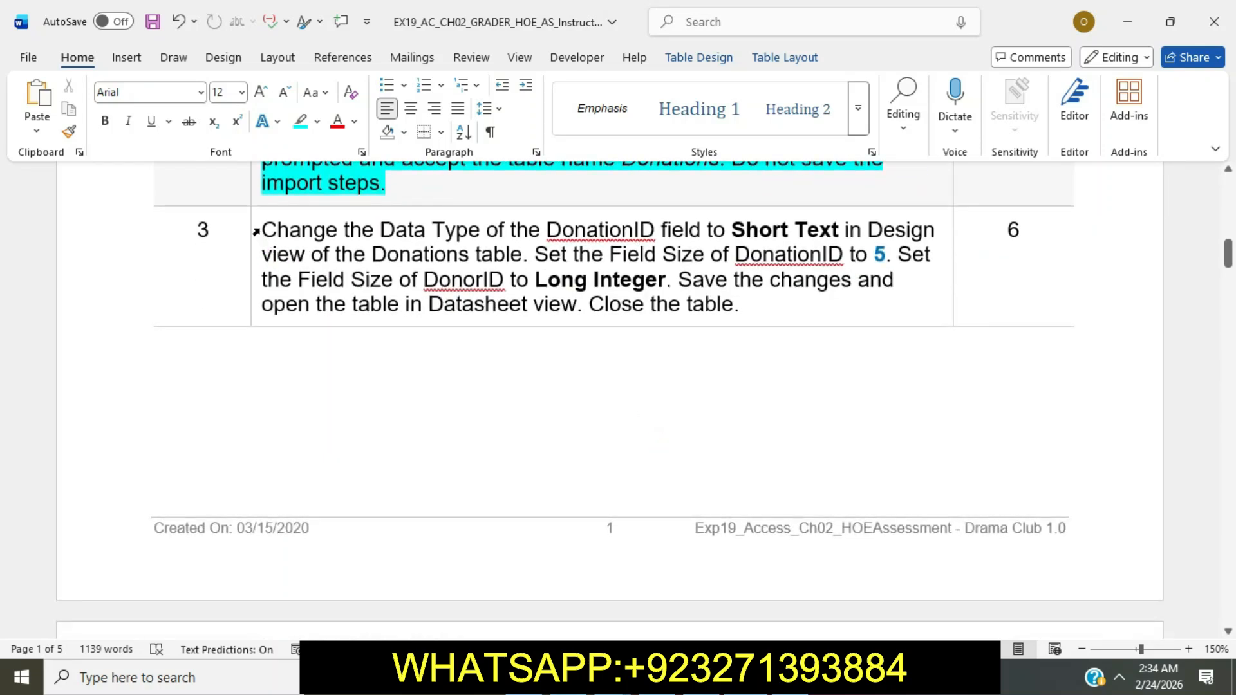
pyautogui.click(255, 232)
pyautogui.click(335, 198)
pyautogui.click(340, 251)
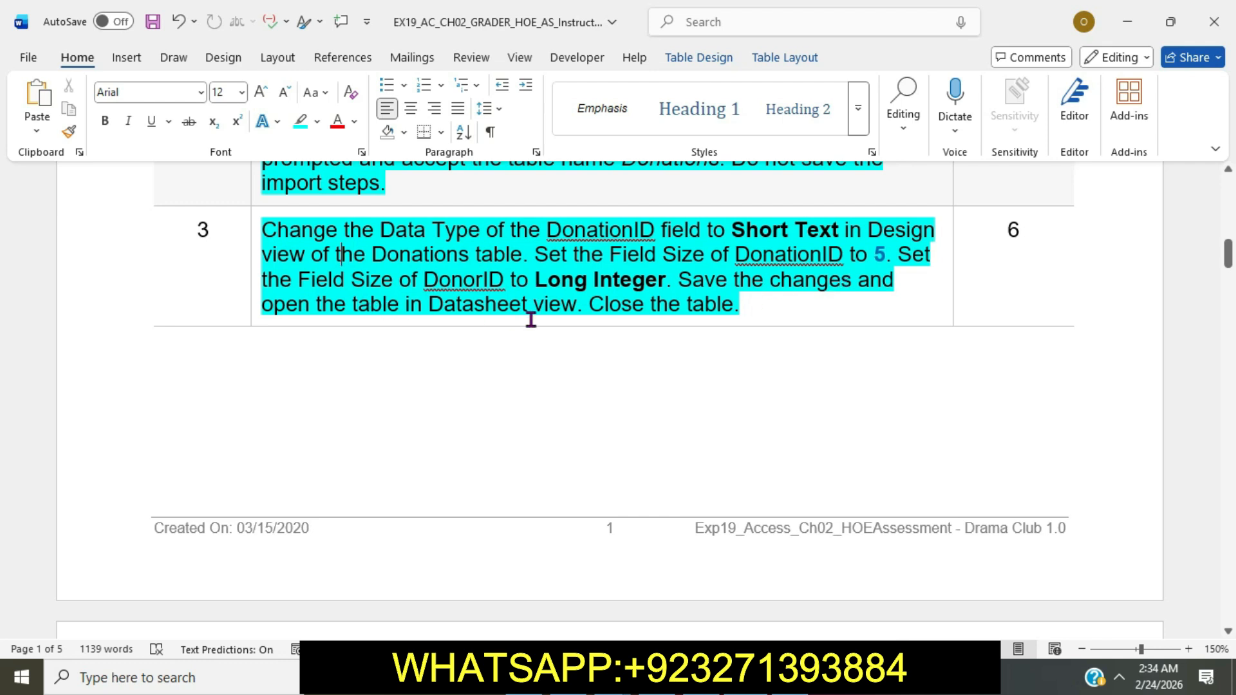
# Step: Mark step 3's sentence on the DonationID data type, then open the Donations table in Design view in Access
pyautogui.moveTo(267, 230)
pyautogui.mouseDown()
pyautogui.moveTo(885, 231)
pyautogui.moveTo(535, 229)
pyautogui.moveTo(500, 251)
pyautogui.moveTo(522, 256)
pyautogui.mouseUp()
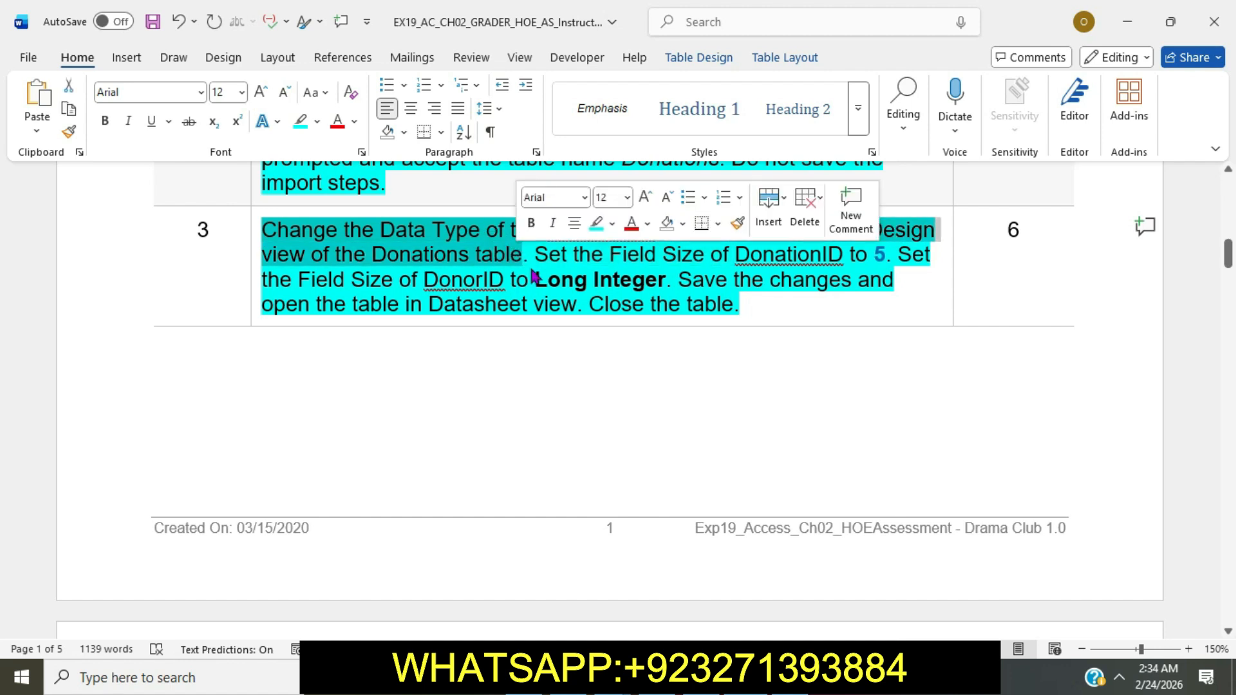
pyautogui.click(789, 678)
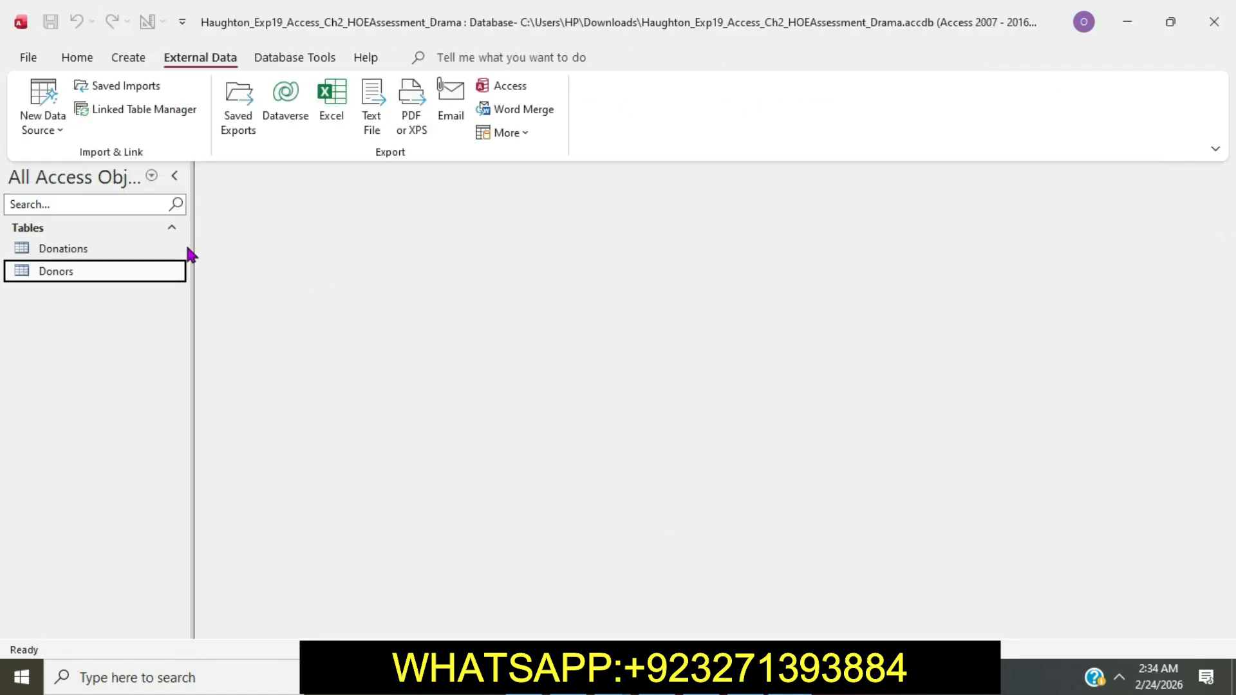
pyautogui.doubleClick(151, 249)
pyautogui.click(72, 60)
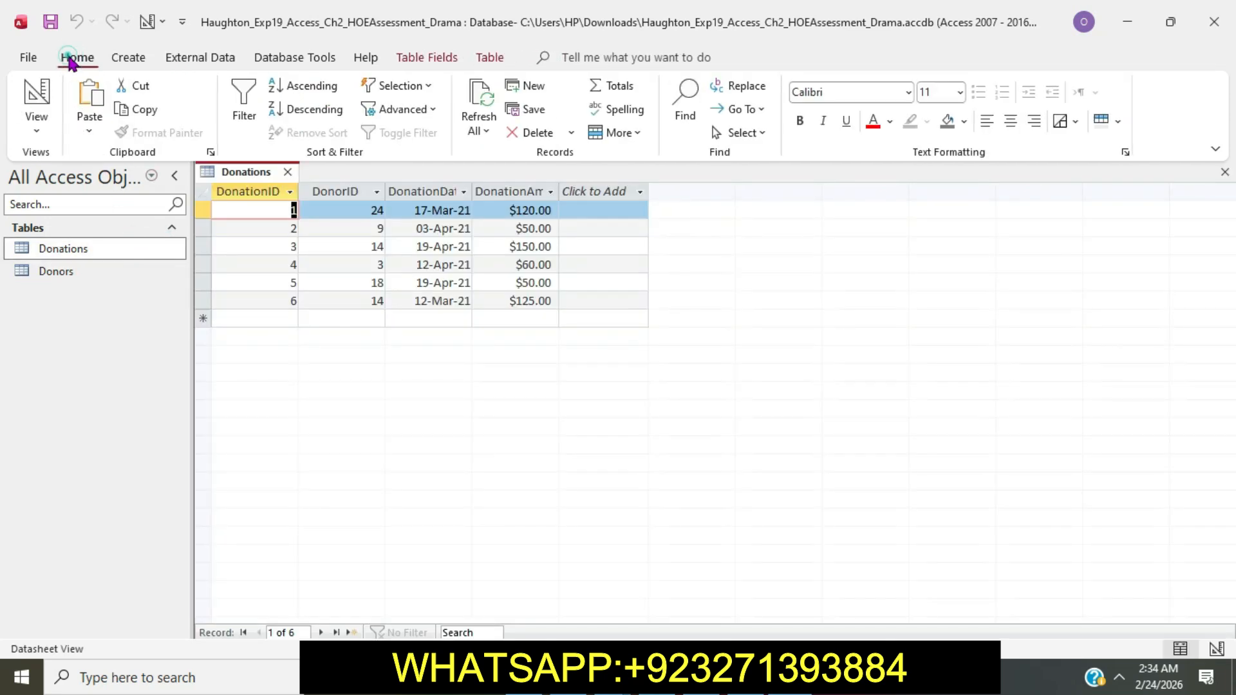
pyautogui.click(37, 131)
pyautogui.click(95, 204)
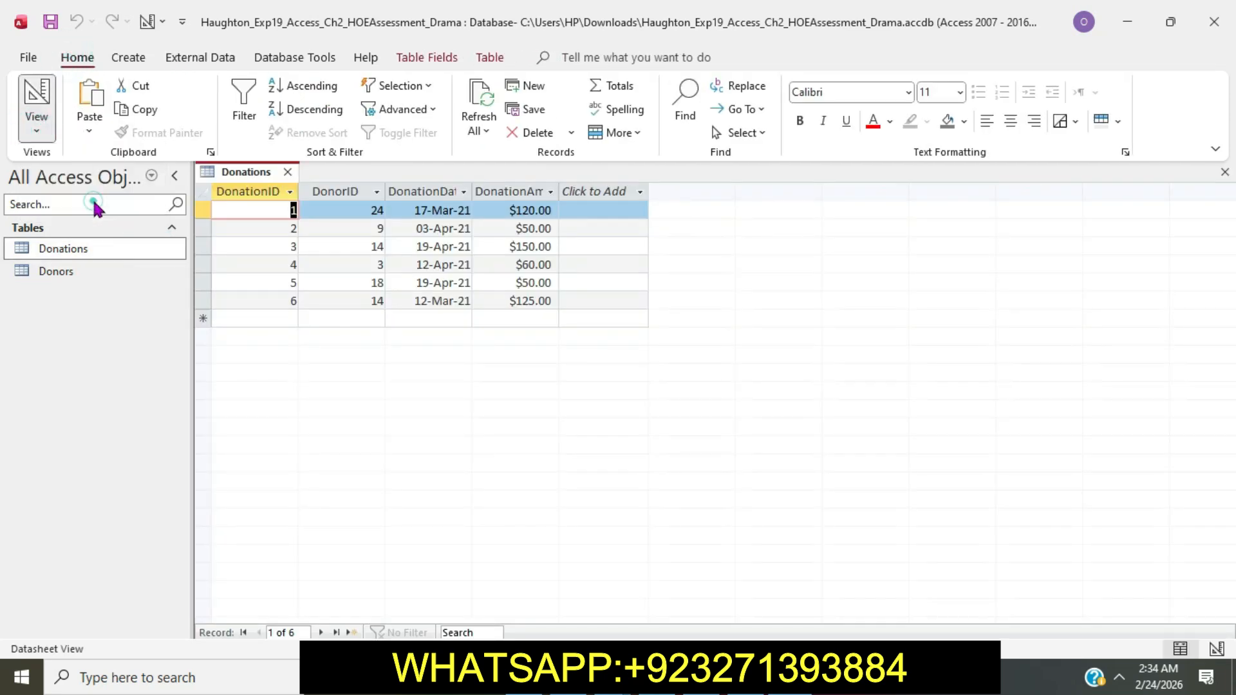
# Step: Recheck the Word instructions and change the DonationID field's data type to Short Text
pyautogui.hotkey('alt', 'Tab')
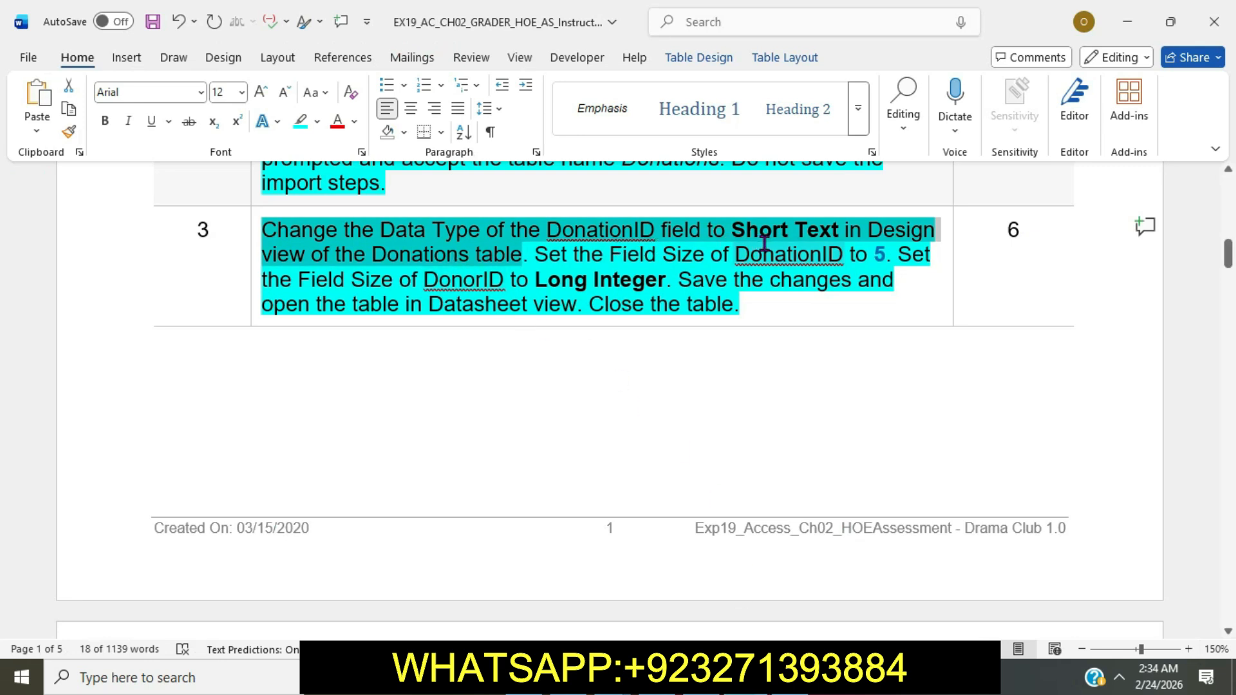
pyautogui.hotkey('alt', 'Tab')
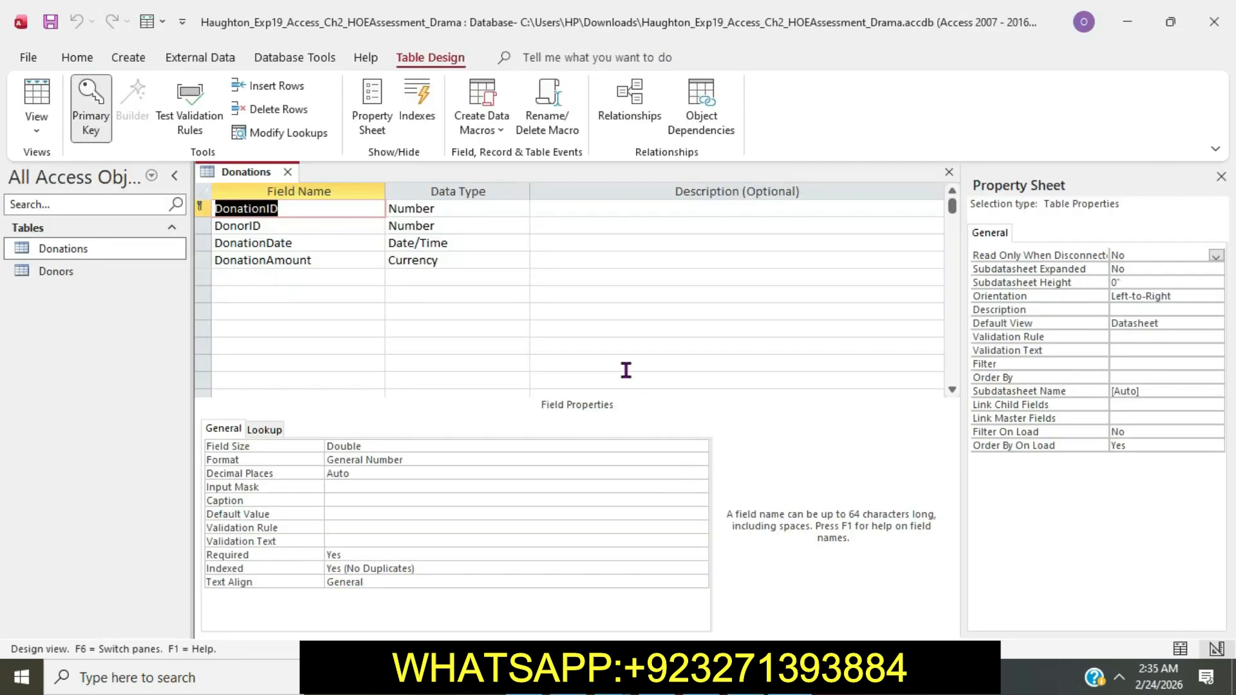
pyautogui.click(441, 210)
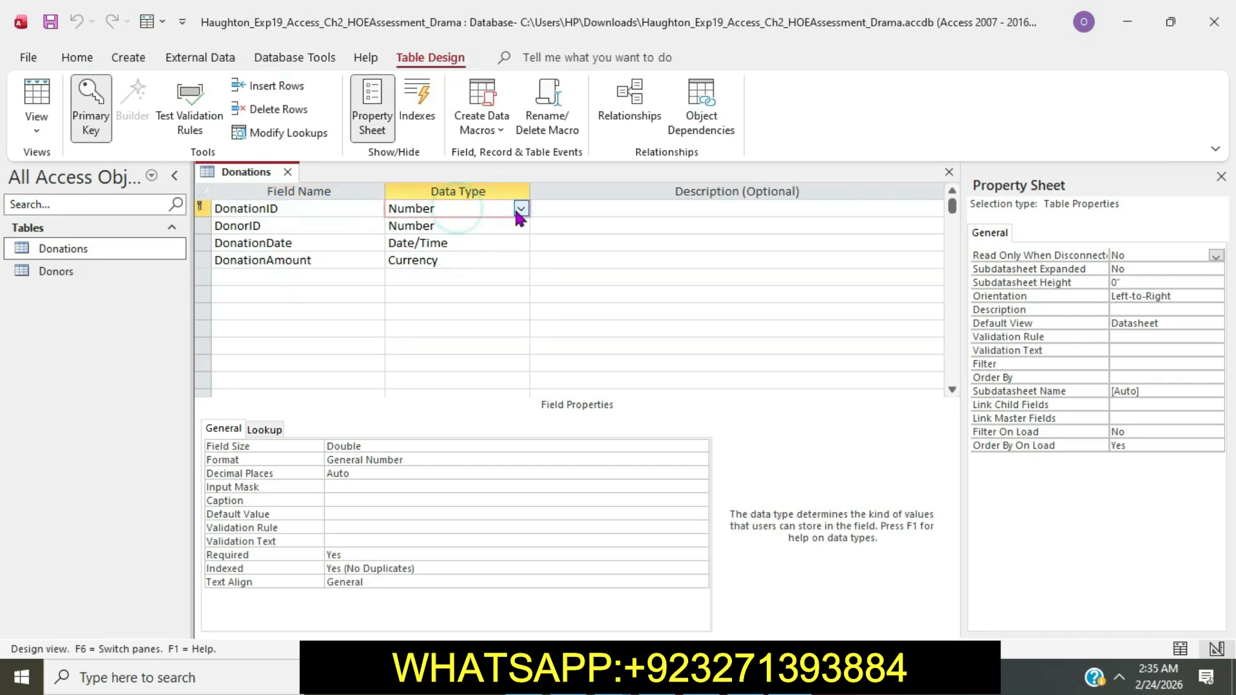
pyautogui.click(519, 209)
pyautogui.click(485, 225)
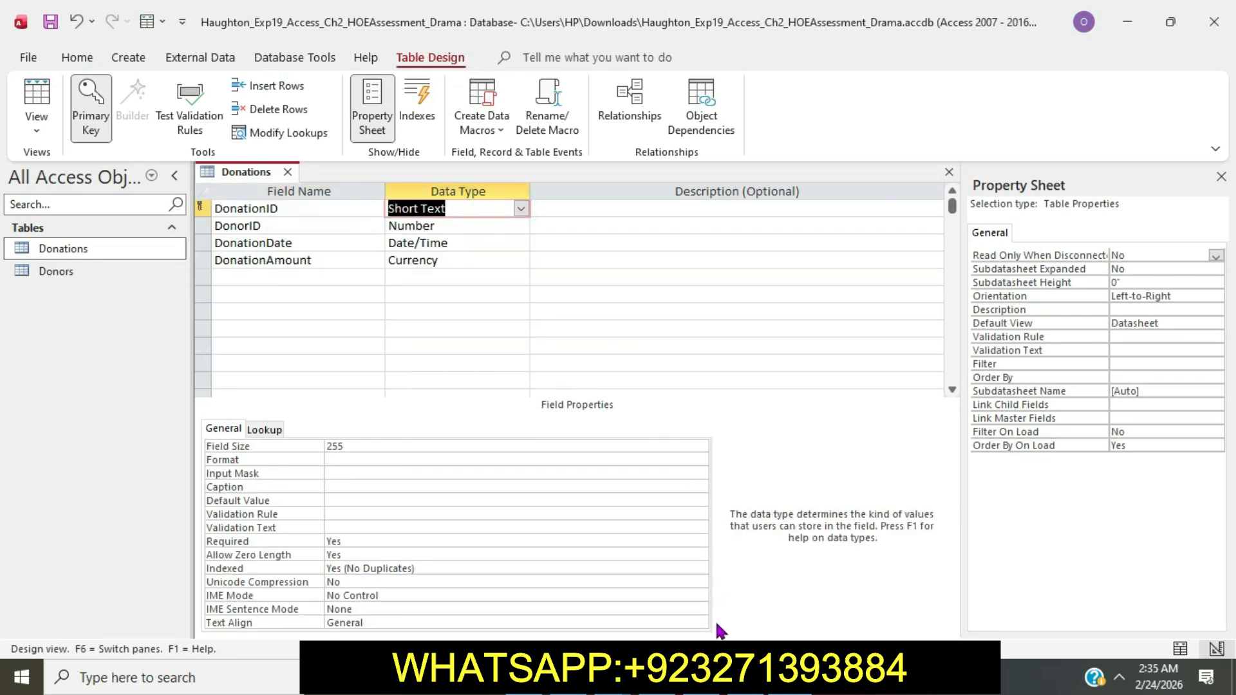
# Step: Mark the DonationID field size instruction in Word, then set the DonationID Field Size to 5 in Access
pyautogui.hotkey('alt', 'Tab')
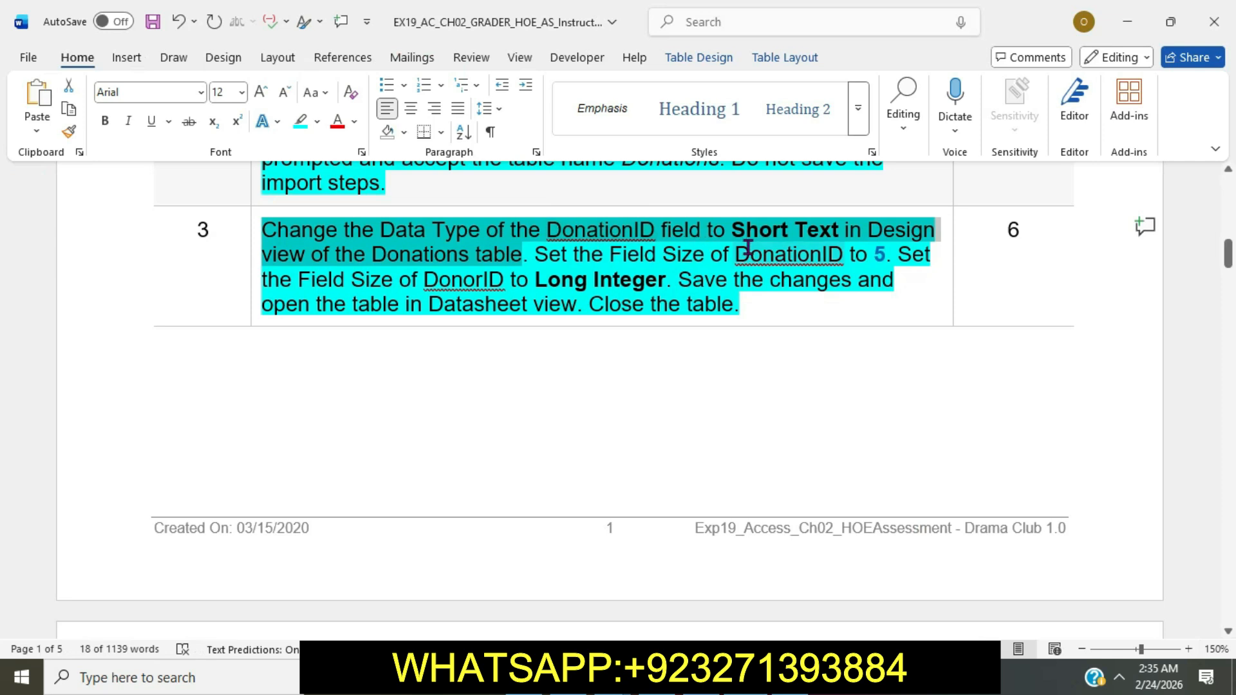
pyautogui.moveTo(540, 257); pyautogui.dragTo(882, 253)
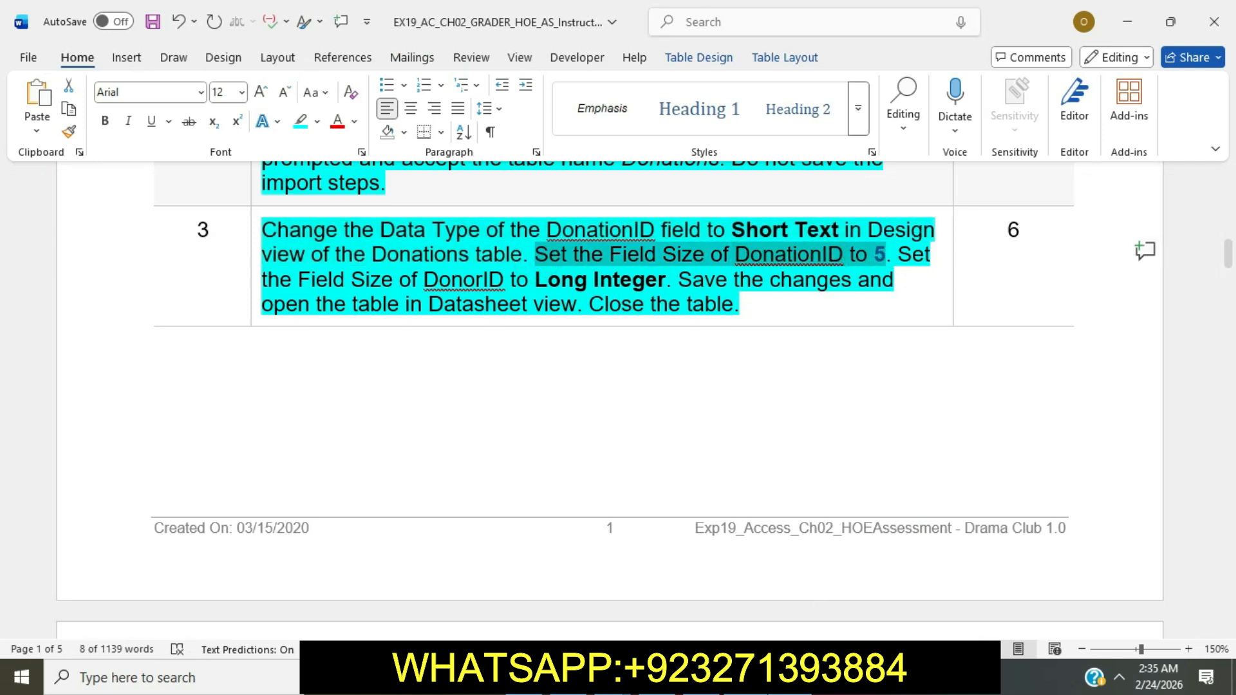
pyautogui.hotkey('alt', 'Tab')
pyautogui.click(346, 210)
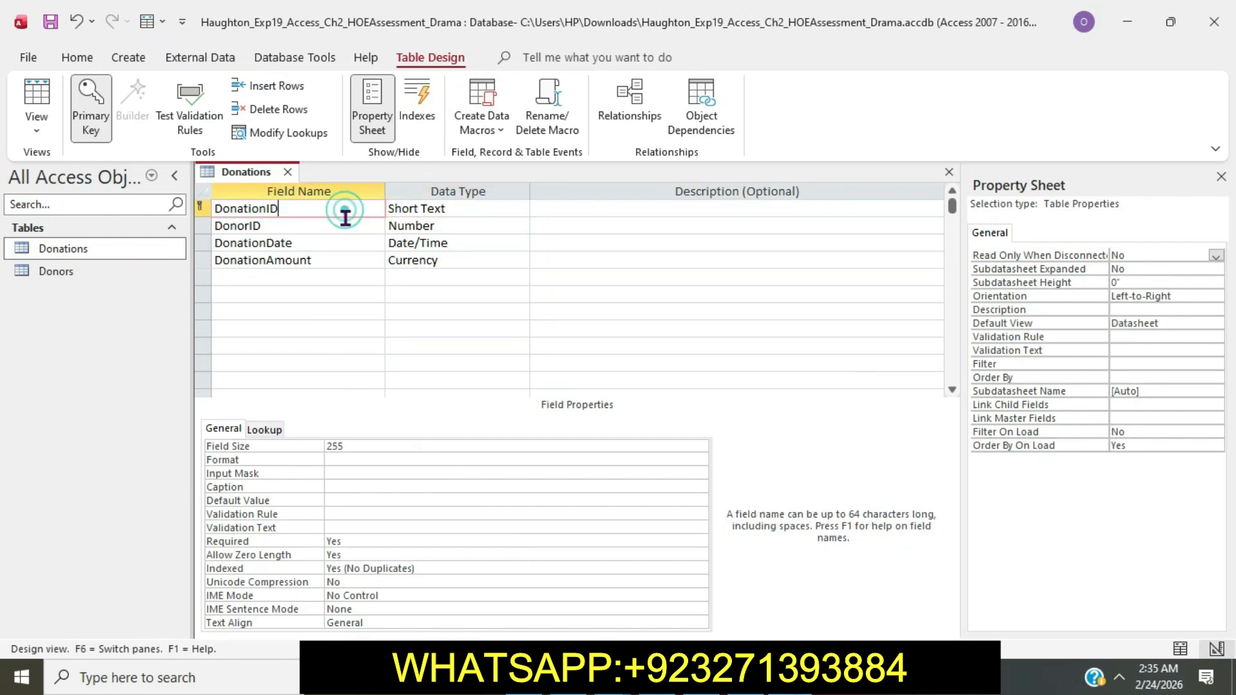
pyautogui.doubleClick(379, 449)
pyautogui.write('2')
pyautogui.press('Return')
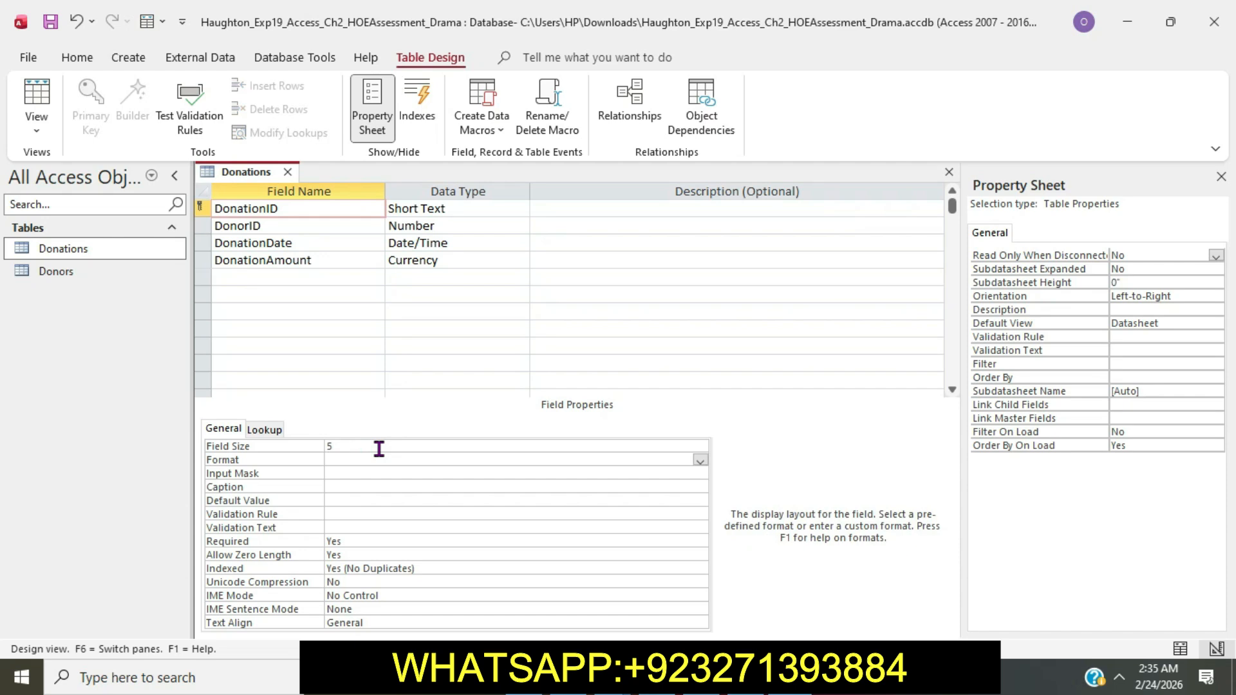
# Step: Mark the DonorID field size instruction in Word, then set the DonorID Field Size to Long Integer in Access
pyautogui.hotkey('alt', 'Tab')
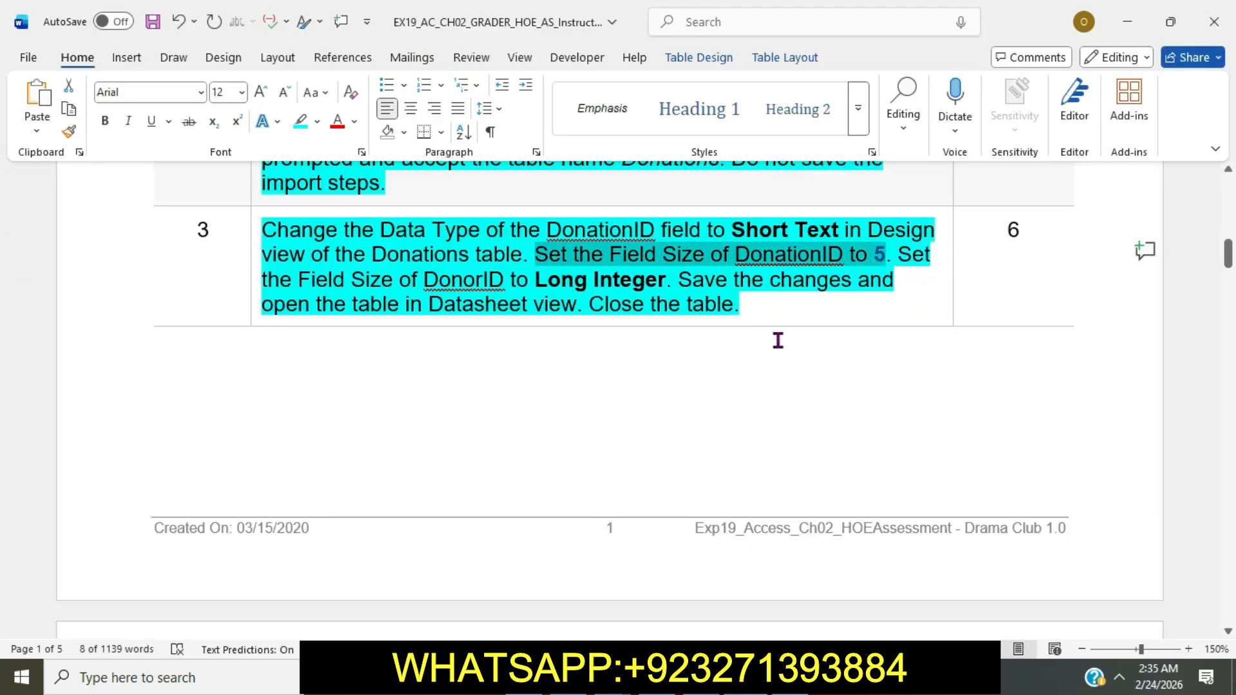
pyautogui.moveTo(904, 256); pyautogui.dragTo(667, 276)
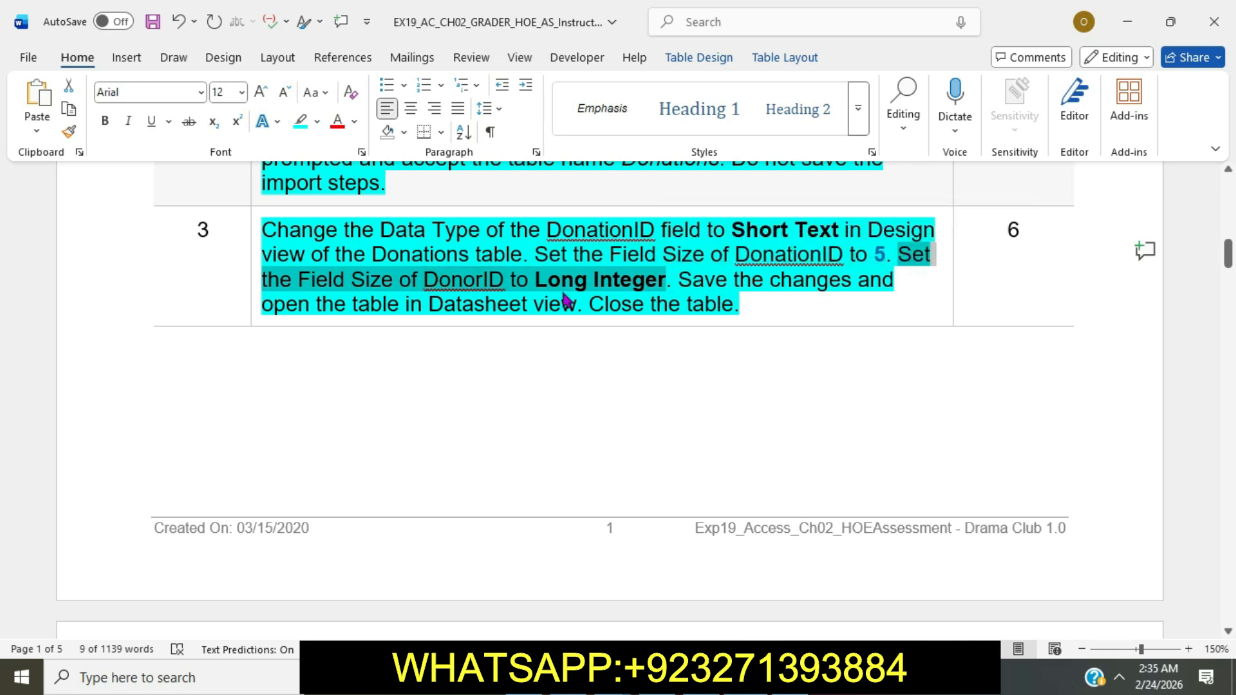
pyautogui.hotkey('alt', 'Tab')
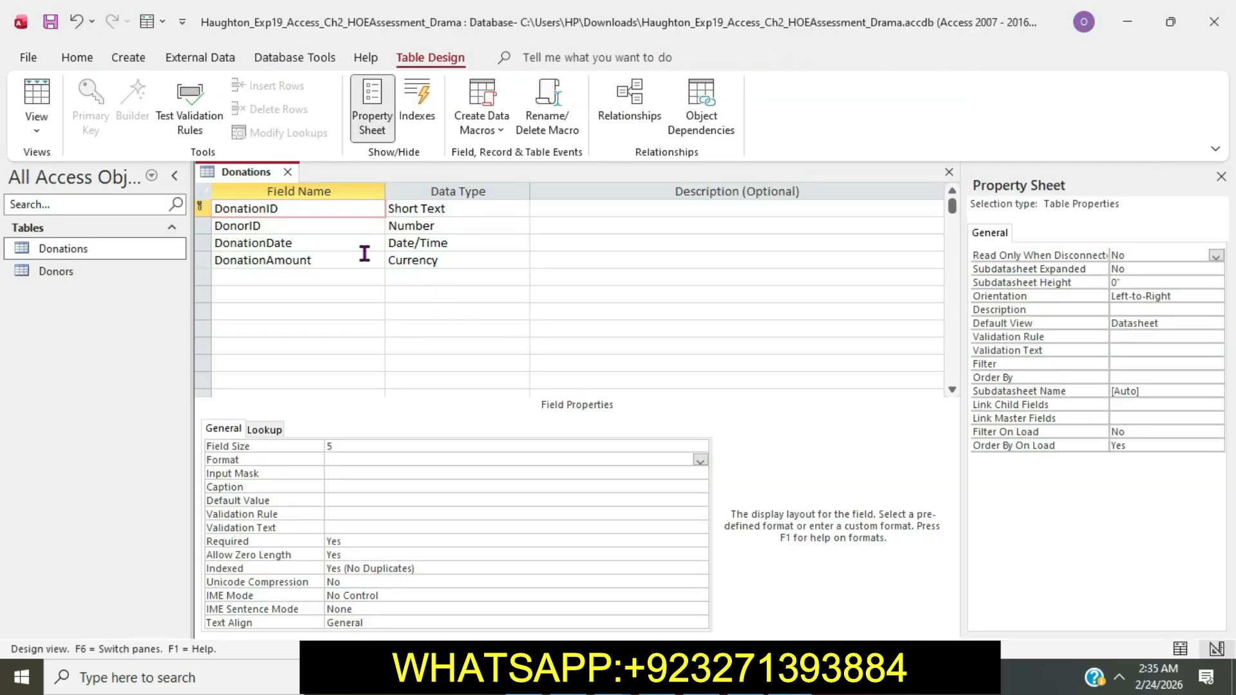
pyautogui.click(334, 225)
pyautogui.click(658, 446)
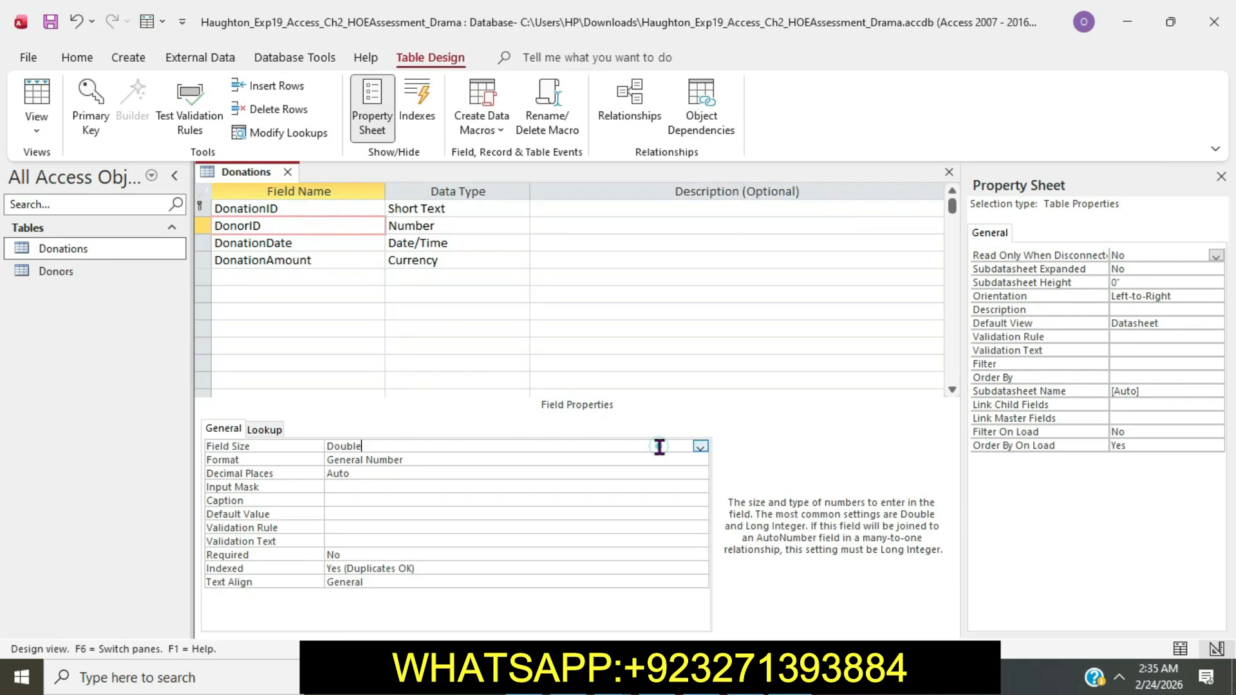
pyautogui.click(700, 446)
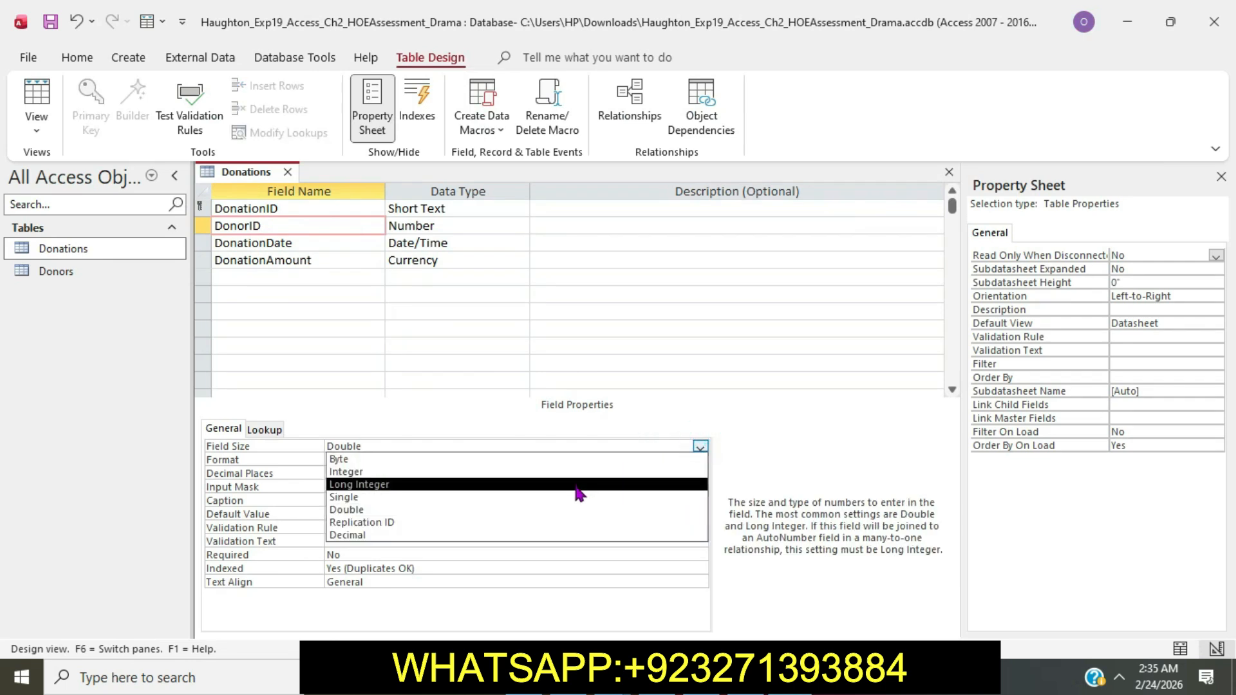
pyautogui.click(579, 493)
# Step: Mark step 3's sentence on saving and Datasheet view in Word, then save the Donations table's design changes in Access, accepting possible data loss
pyautogui.hotkey('alt', 'Tab')
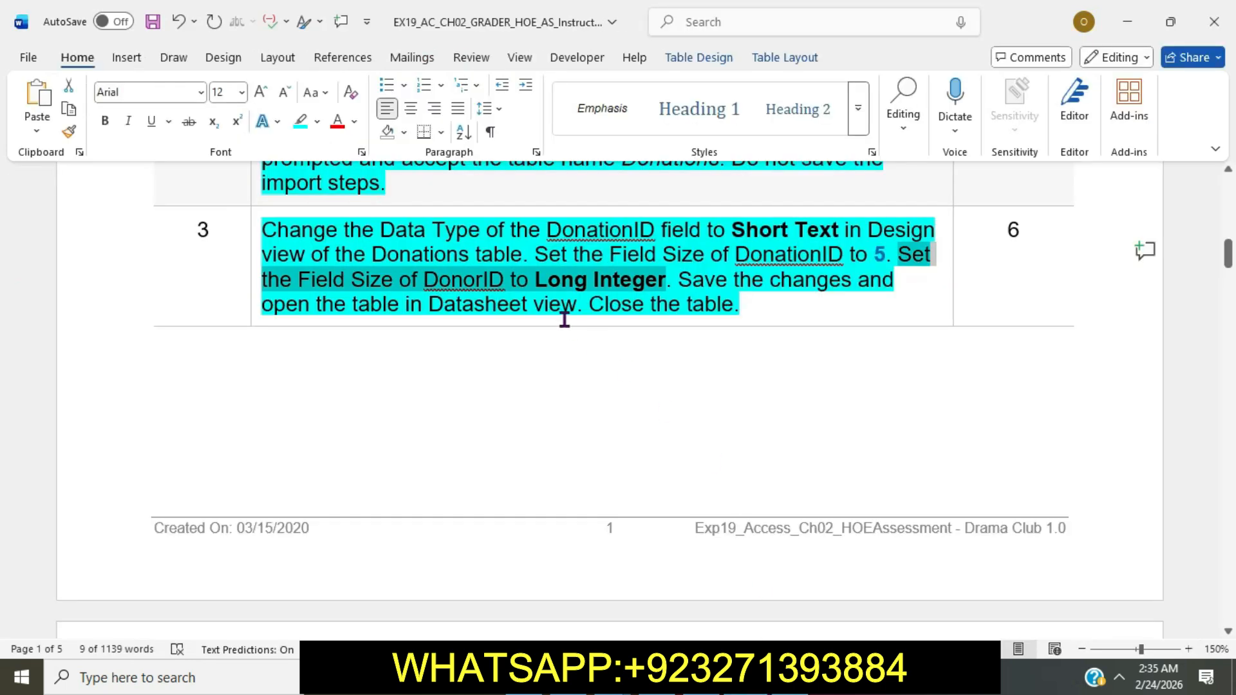
pyautogui.moveTo(679, 281); pyautogui.dragTo(582, 314)
pyautogui.hotkey('alt', 'Tab')
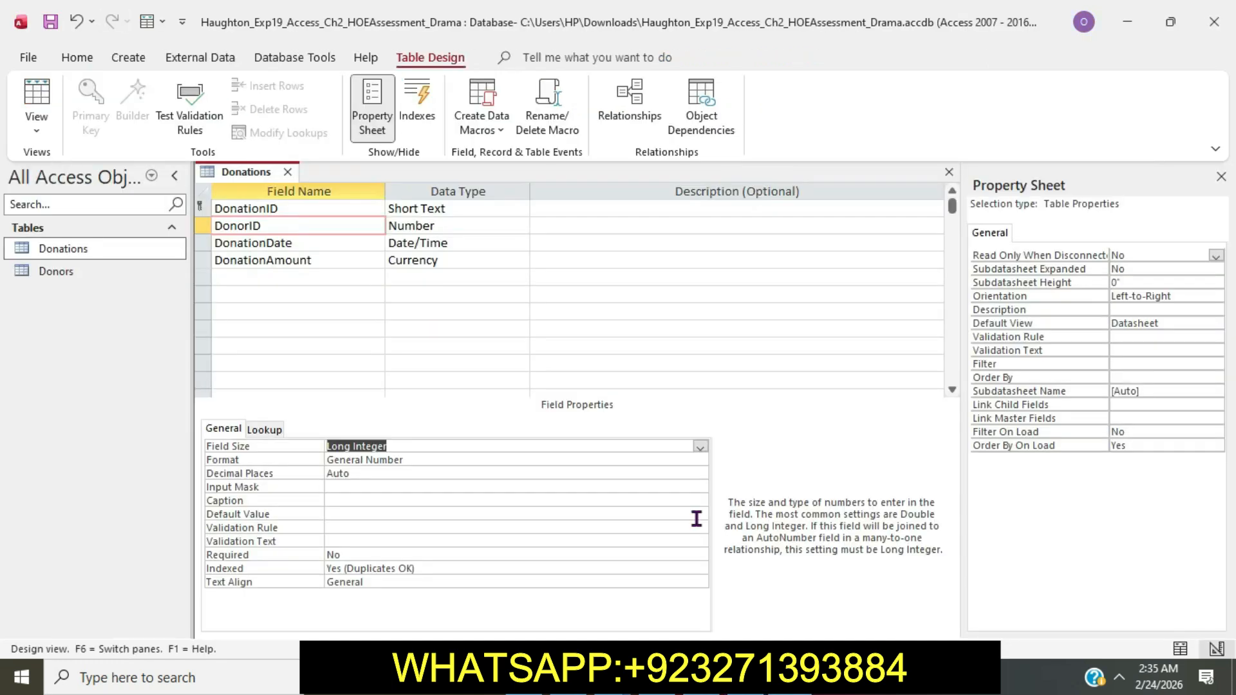
pyautogui.rightClick(255, 175)
pyautogui.click(314, 186)
pyautogui.click(663, 408)
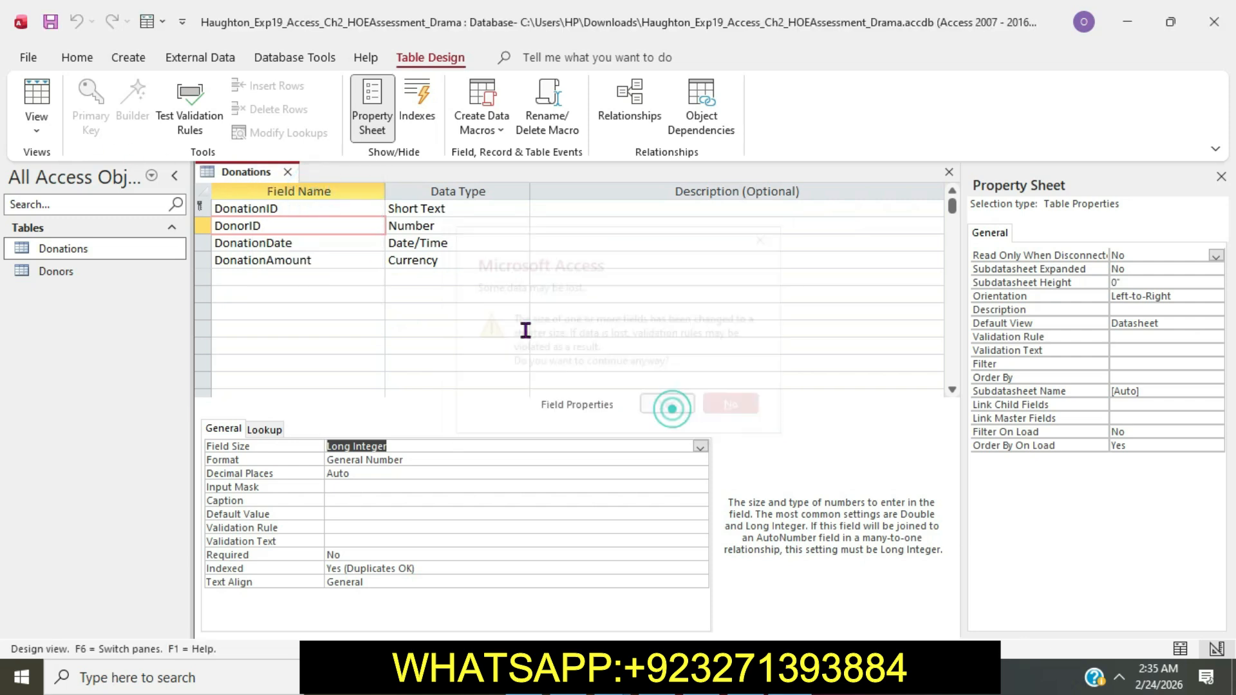
# Step: Show the Donations table in Datasheet view, recheck the Word instructions, and close the table
pyautogui.click(47, 129)
pyautogui.click(103, 171)
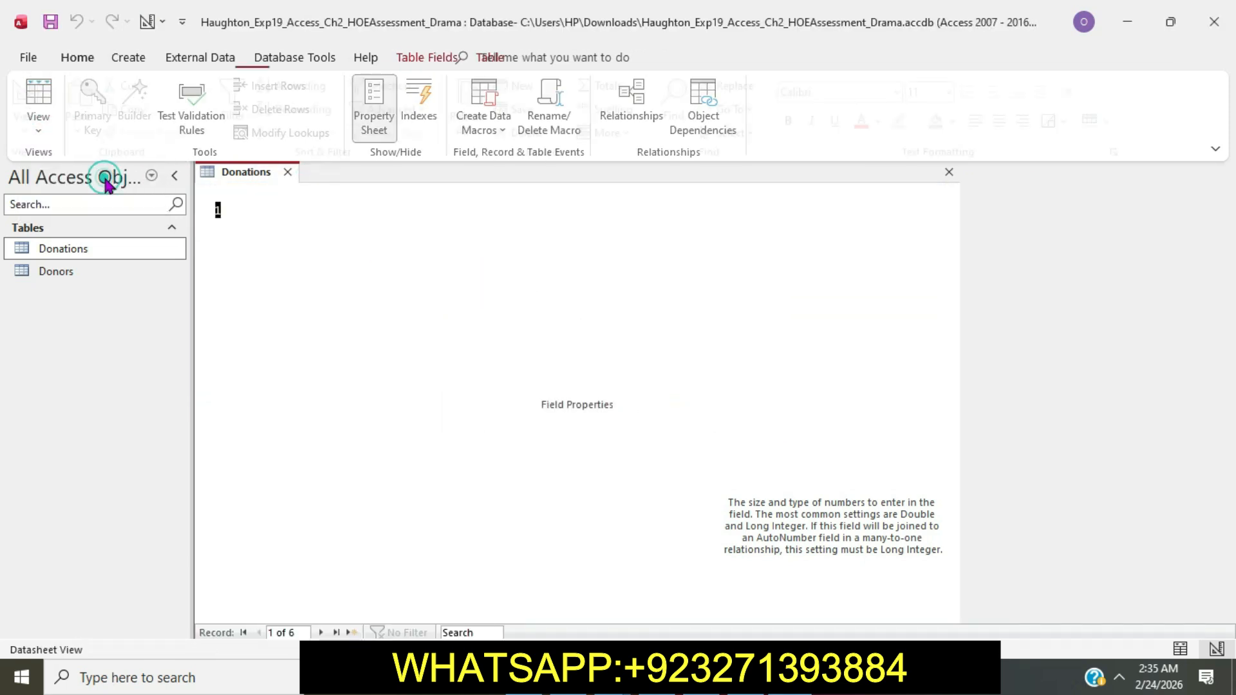
pyautogui.hotkey('alt', 'Tab')
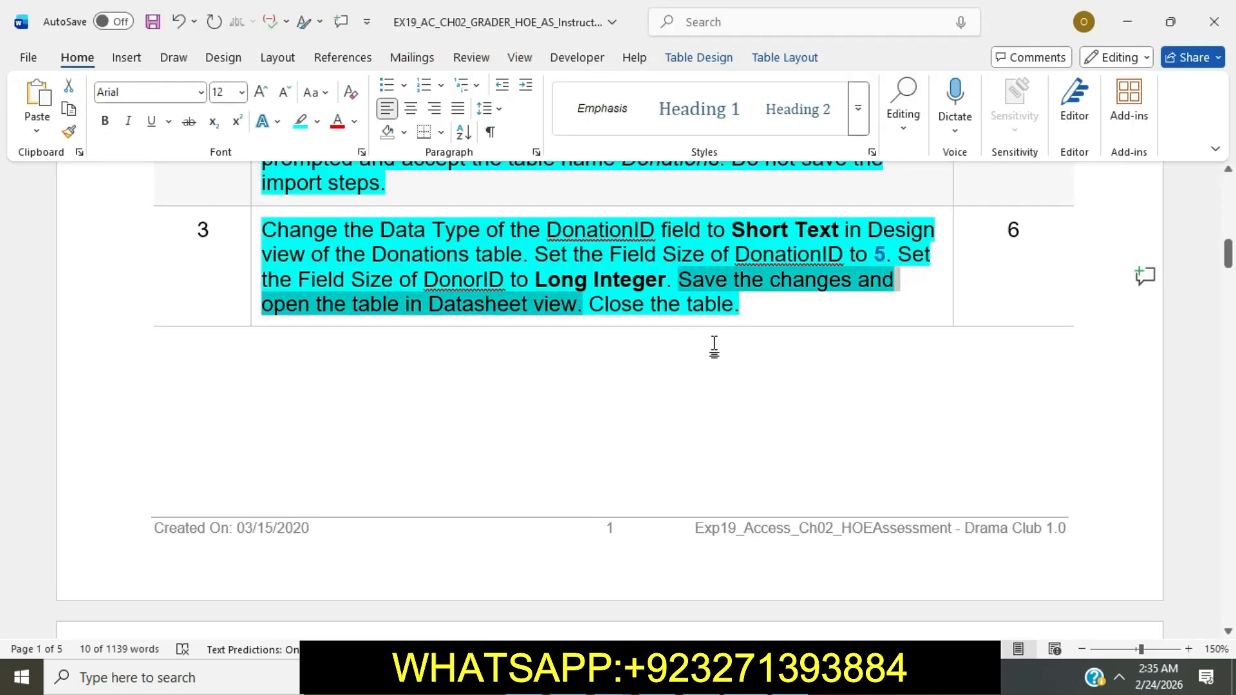
pyautogui.hotkey('alt', 'Tab')
pyautogui.rightClick(264, 171)
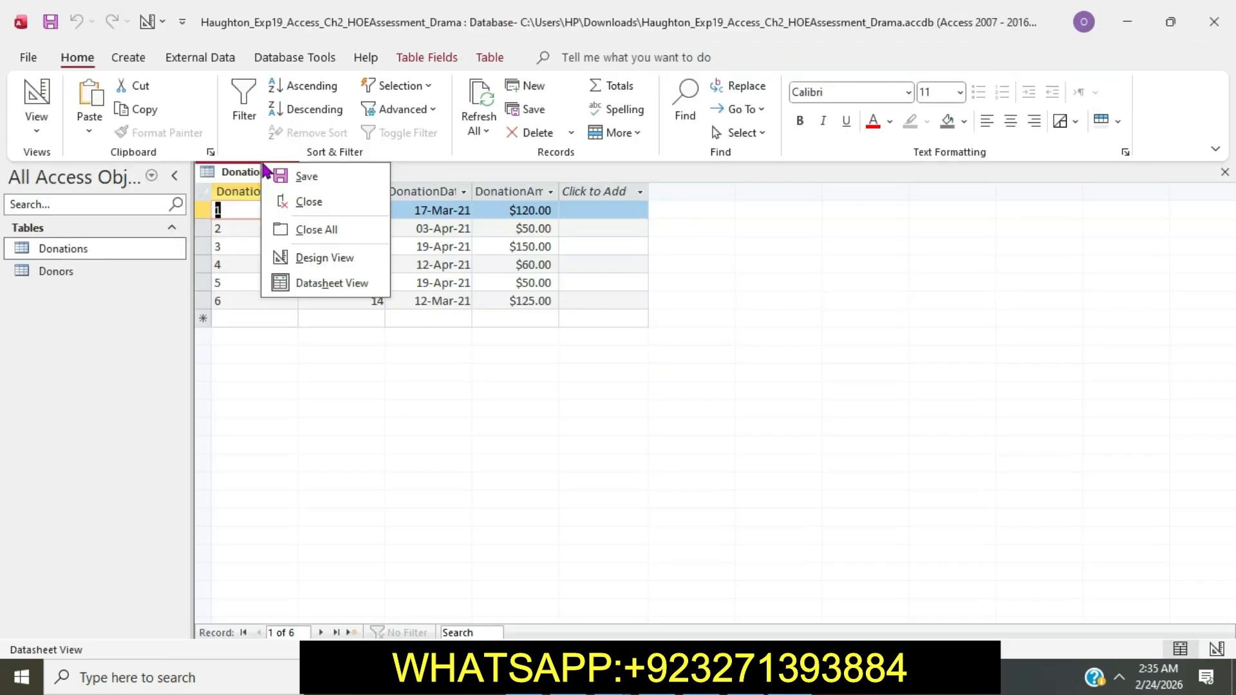
pyautogui.click(315, 198)
# Step: Return to the Word instructions and highlight the whole text of step 4 in turquoise
pyautogui.hotkey('alt', 'Tab')
pyautogui.scroll(-8, 704, 371)
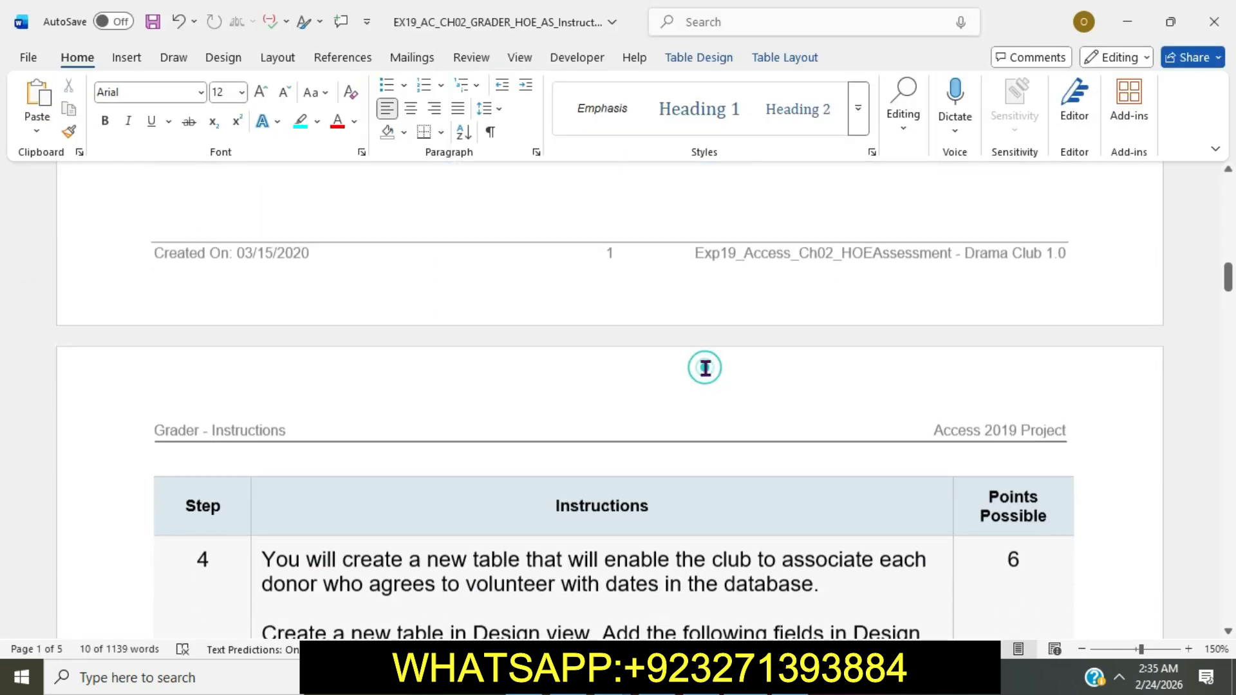
pyautogui.click(251, 300)
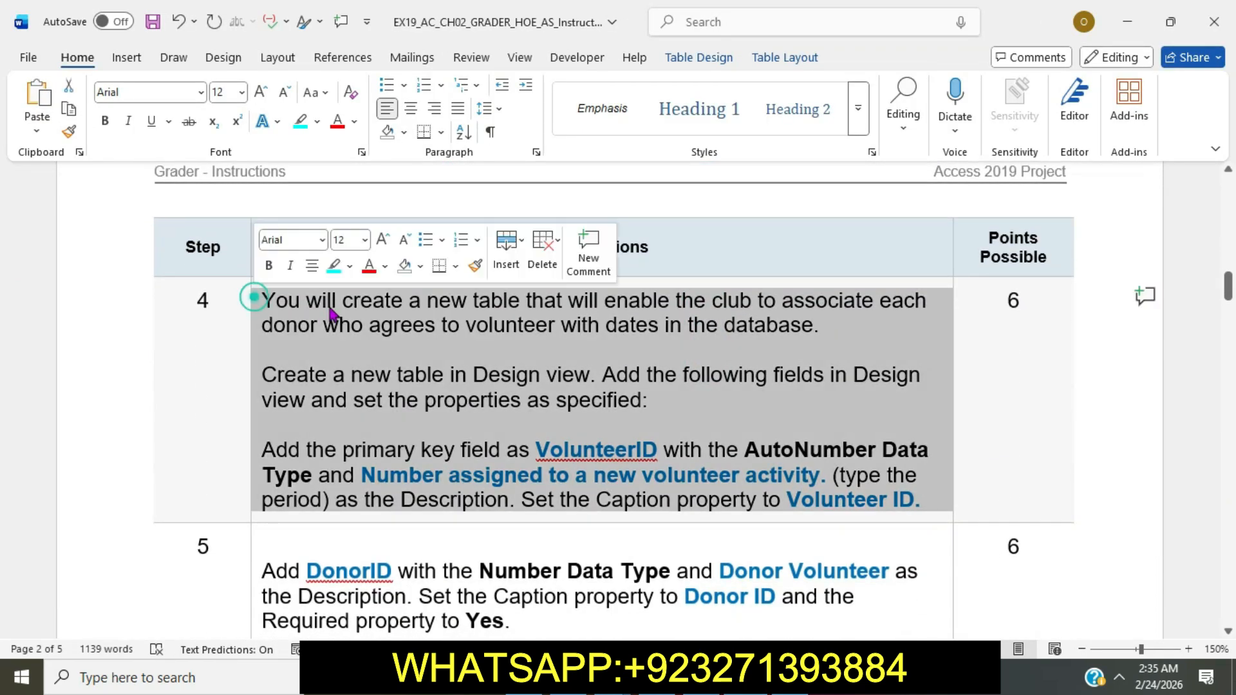
pyautogui.click(331, 271)
pyautogui.click(356, 336)
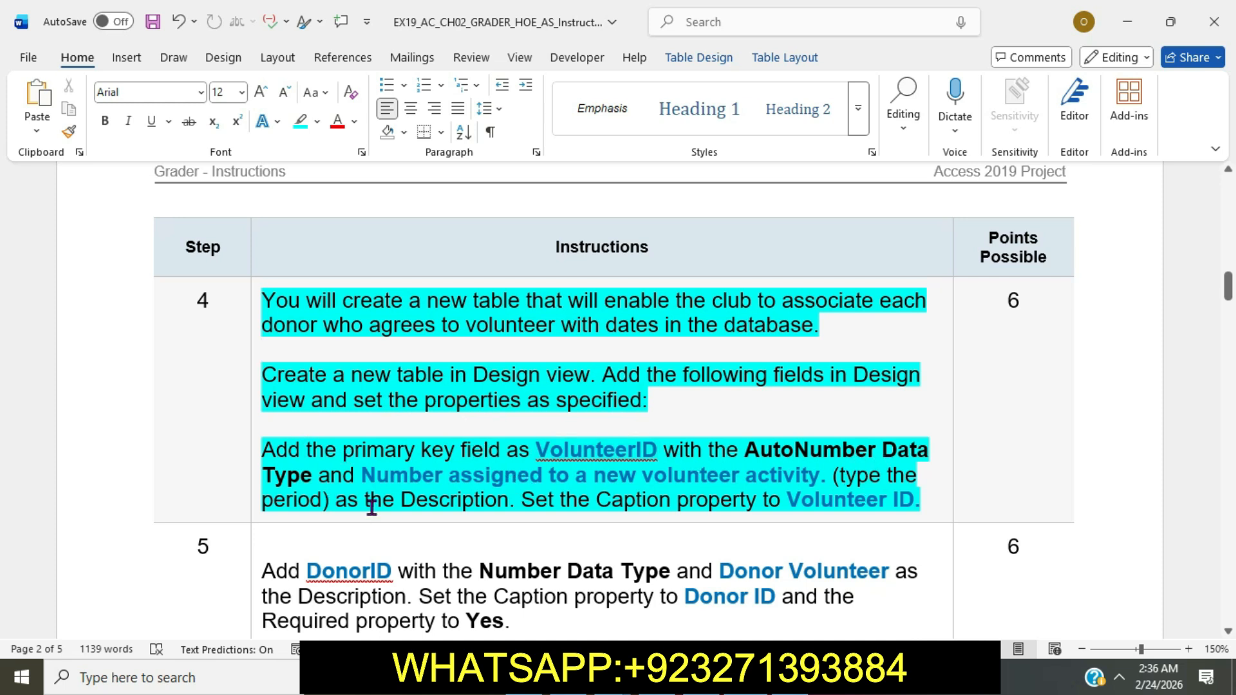
# Step: Mark step 4's instruction on creating a new table in Word, then create a new table in Design view in Access
pyautogui.moveTo(263, 374); pyautogui.dragTo(582, 375)
pyautogui.hotkey('ctrl', 'c')
pyautogui.hotkey('alt', 'Tab')
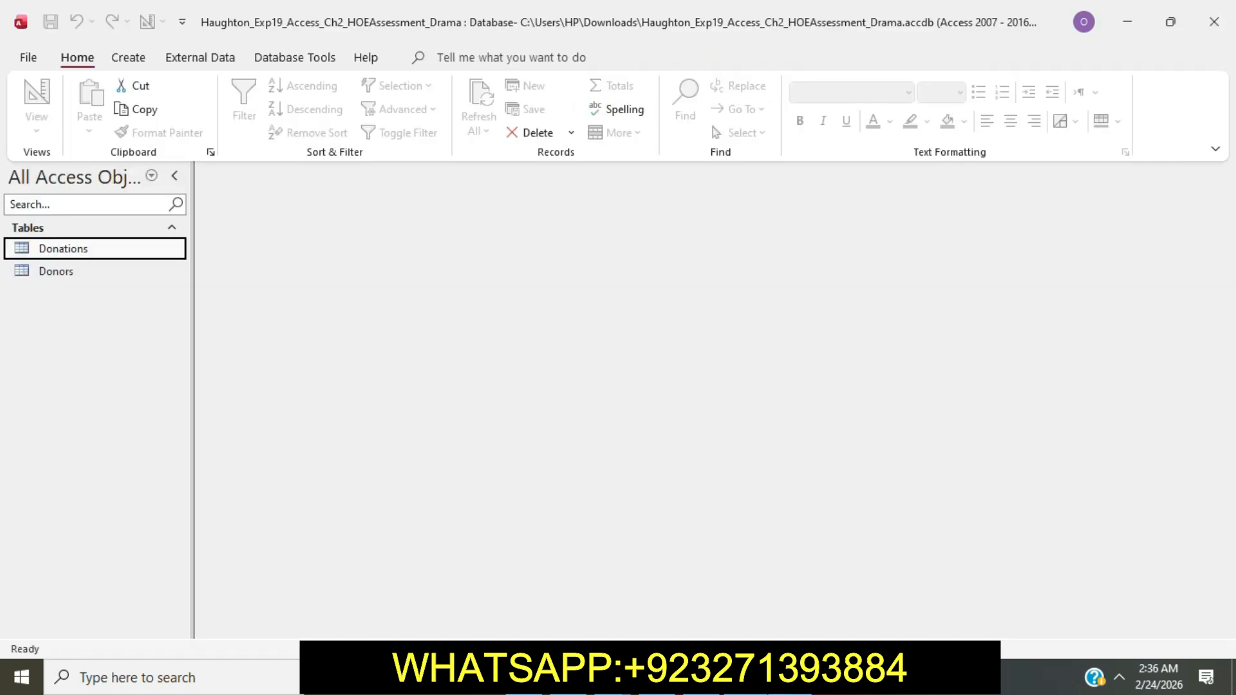
pyautogui.click(129, 58)
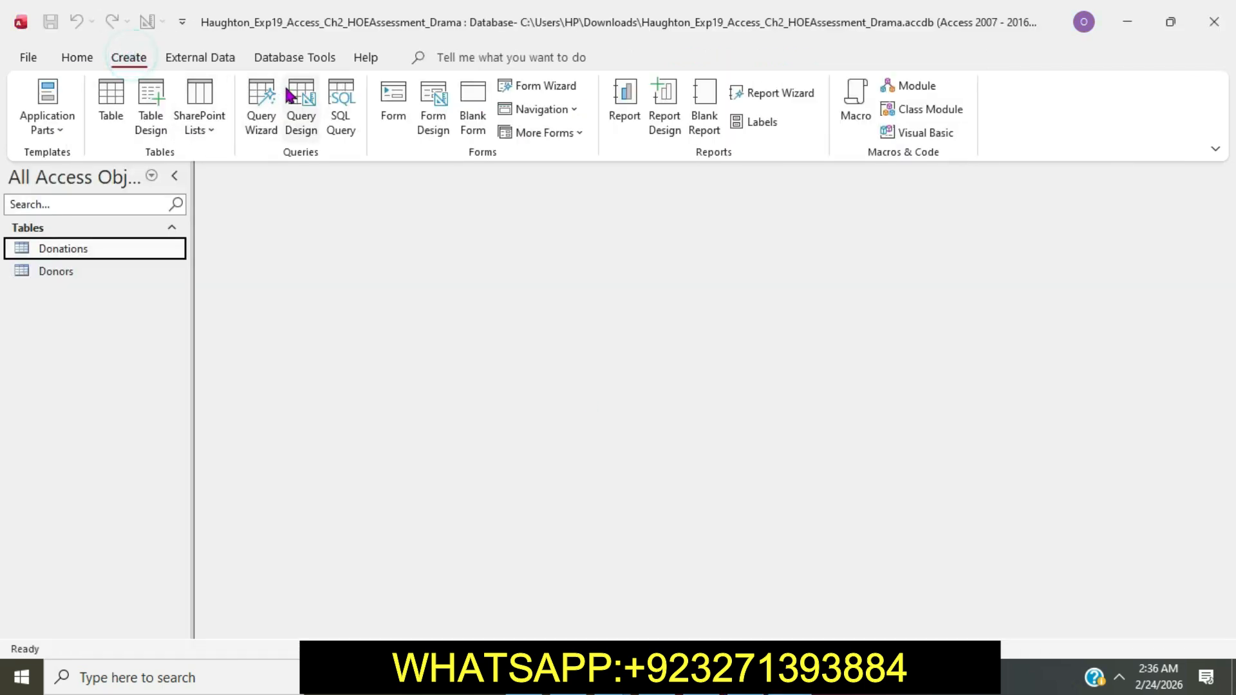
pyautogui.click(154, 94)
# Step: Copy the field name VolunteerID from Word and add it as the new table's first field with the AutoNumber data type
pyautogui.hotkey('alt', 'Tab')
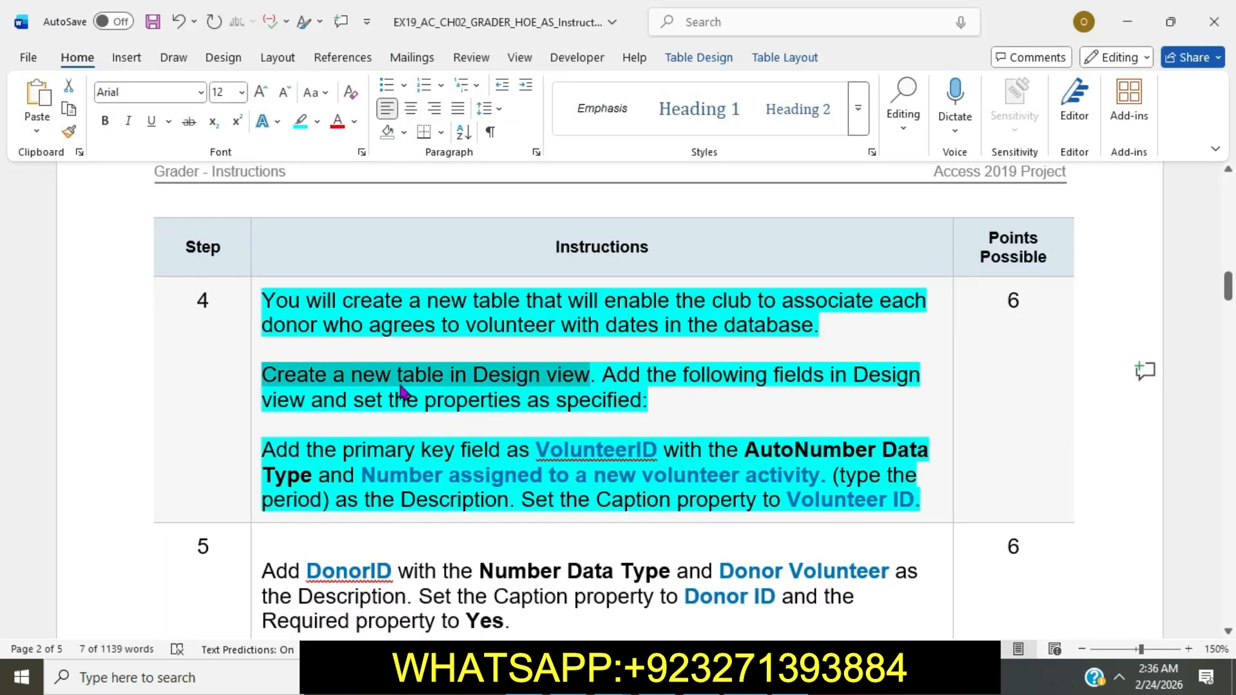
pyautogui.moveTo(535, 454); pyautogui.dragTo(665, 452)
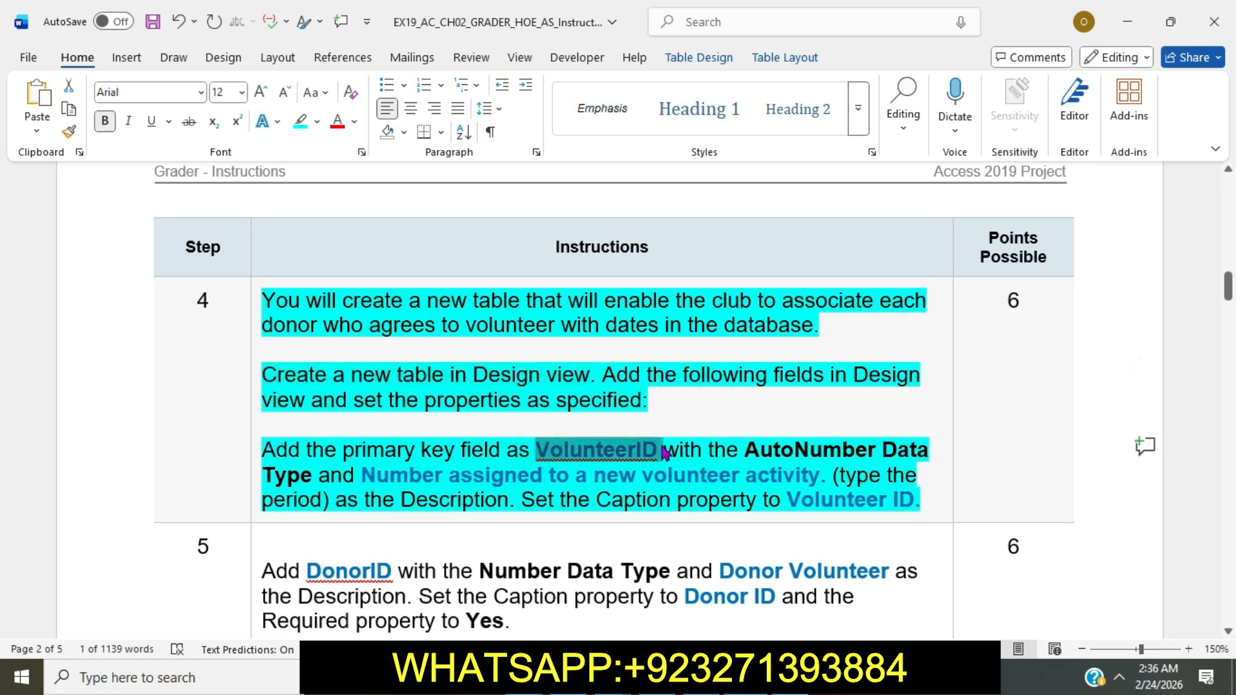
pyautogui.hotkey('alt', 'Tab')
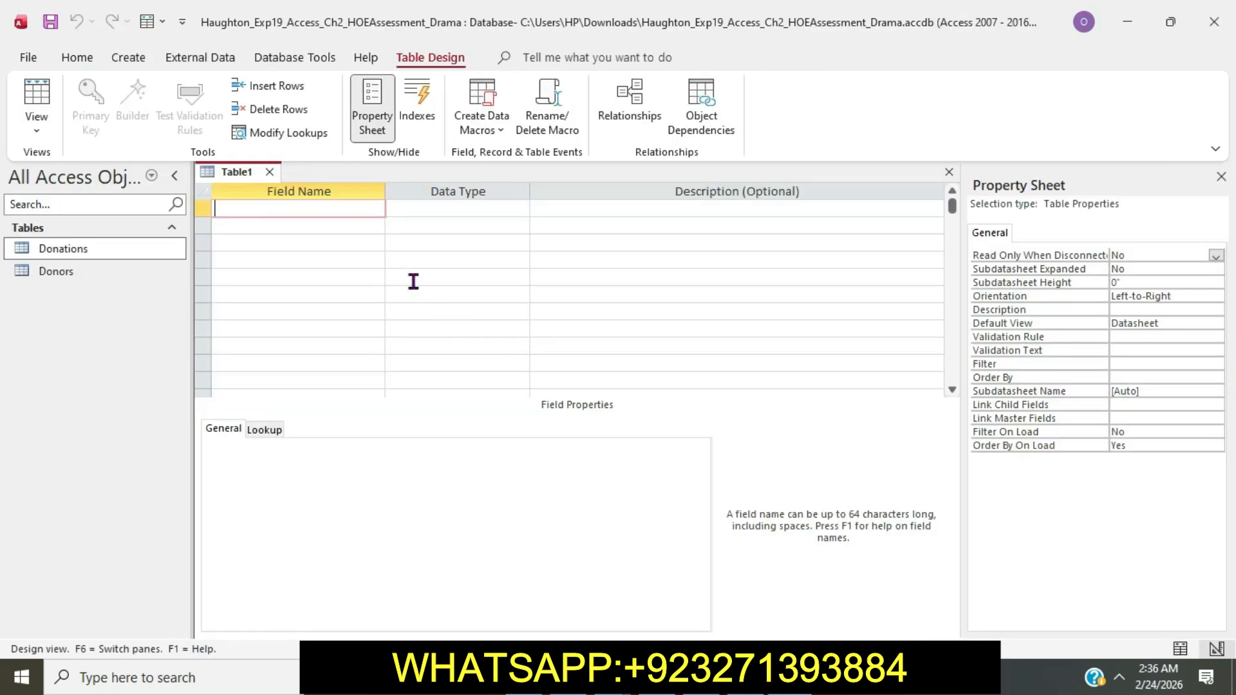
pyautogui.hotkey('ctrl', 'v')
pyautogui.press('Tab')
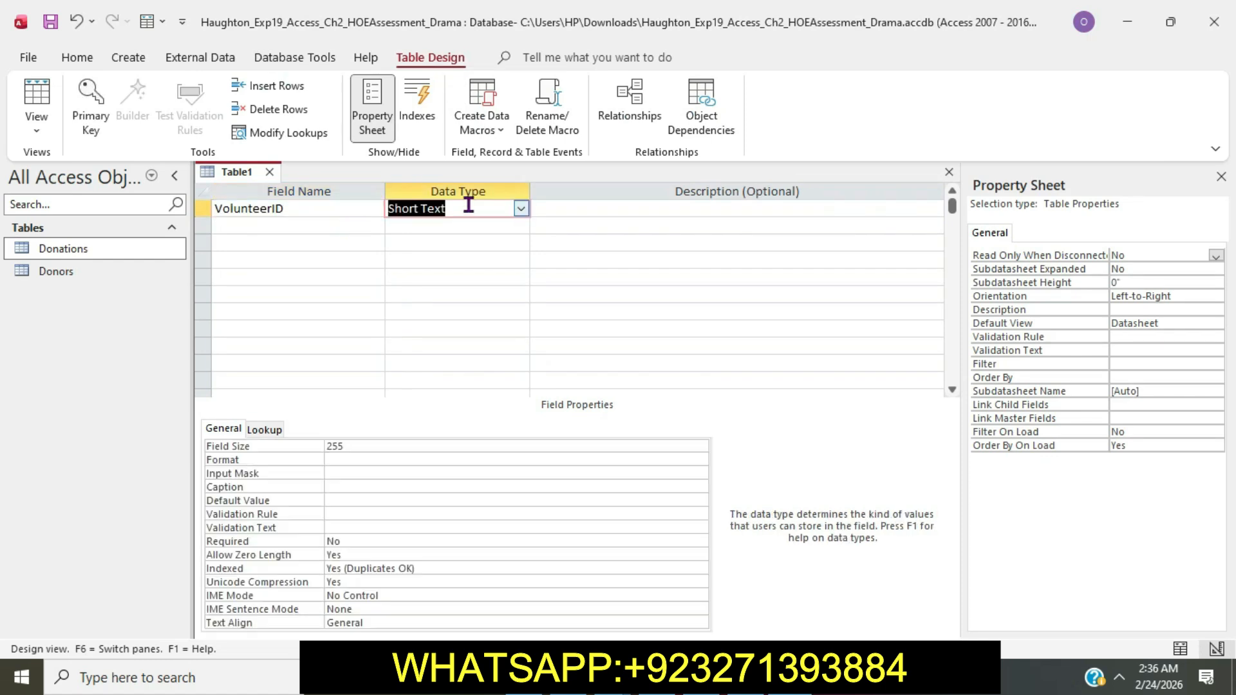
pyautogui.click(521, 210)
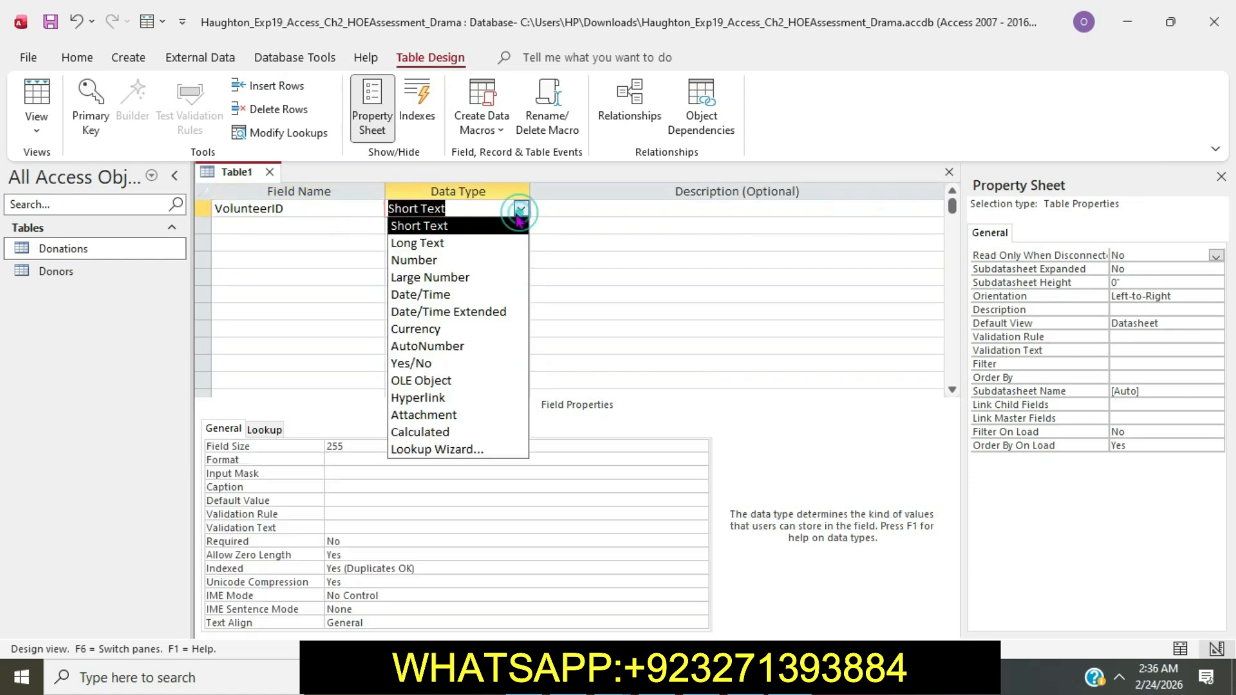
pyautogui.click(455, 353)
# Step: Mark the primary key instruction in Word, then set the VolunteerID field as the new table's primary key in Access
pyautogui.hotkey('alt', 'Tab')
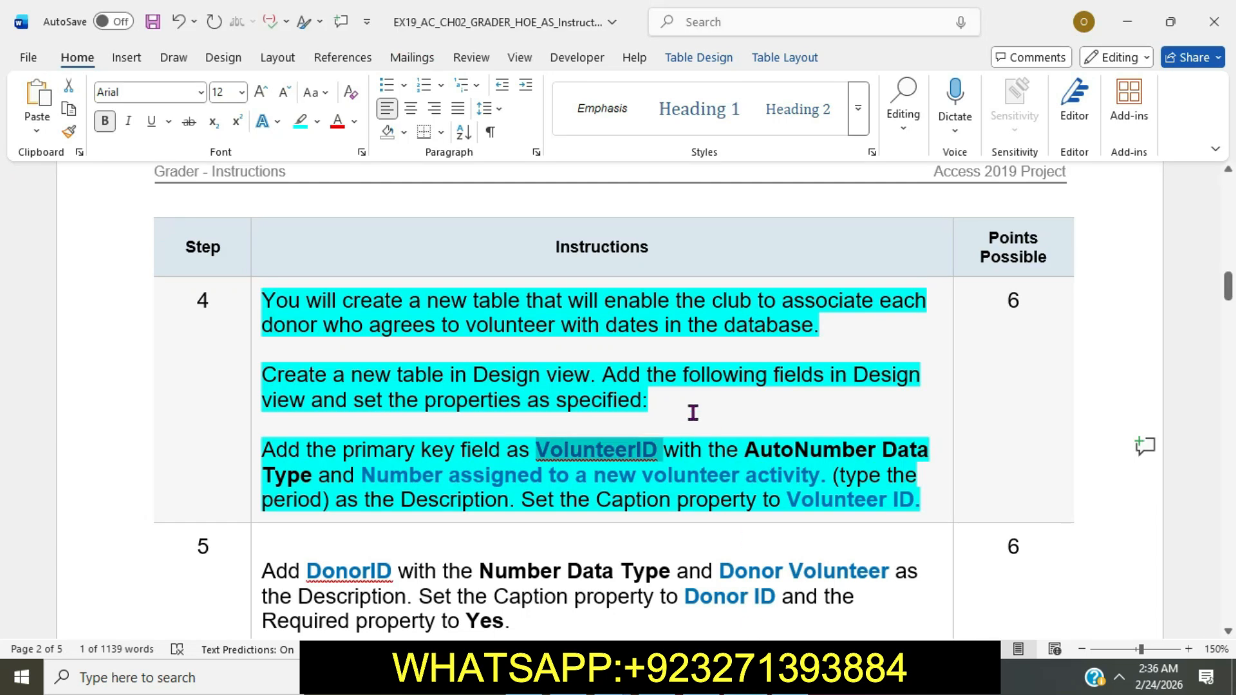
pyautogui.moveTo(265, 447); pyautogui.dragTo(380, 451)
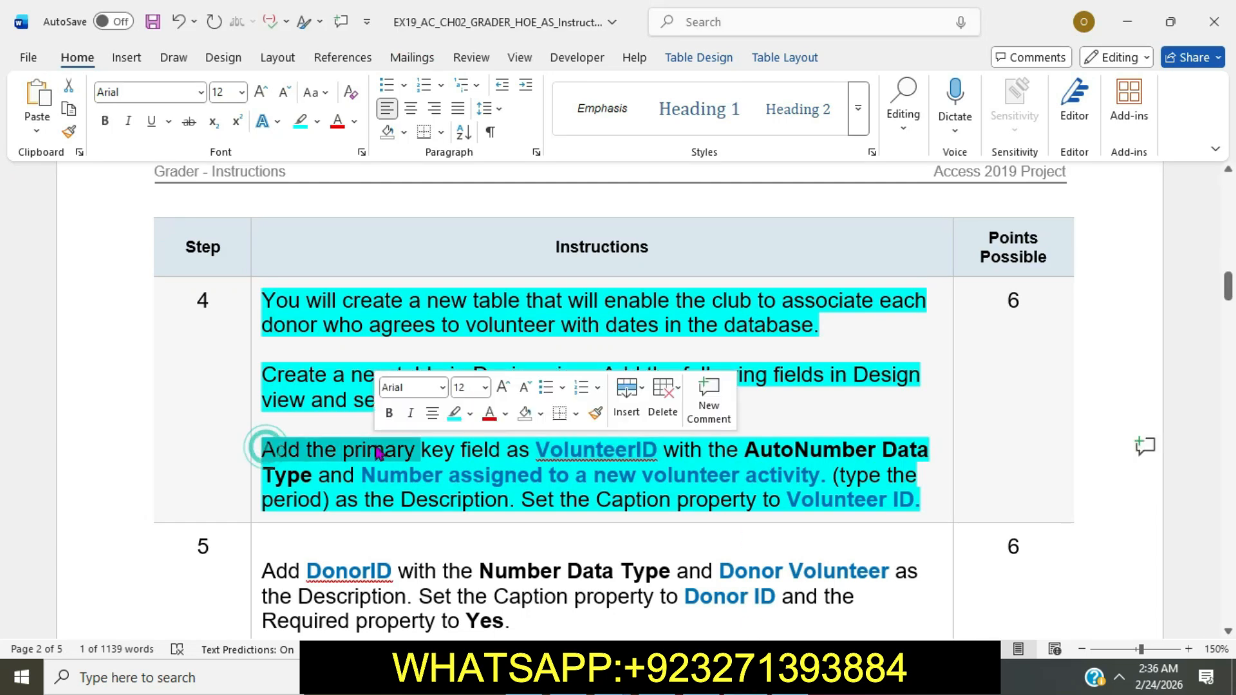
pyautogui.click(746, 677)
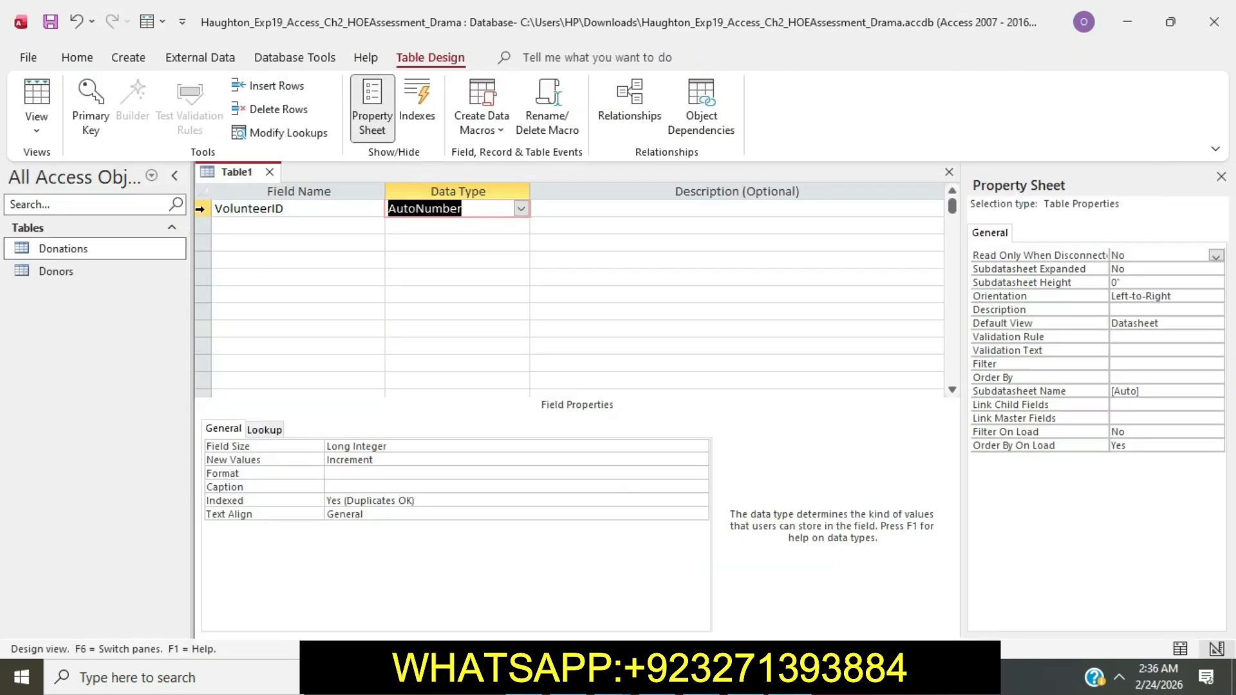
pyautogui.click(205, 210)
pyautogui.click(96, 119)
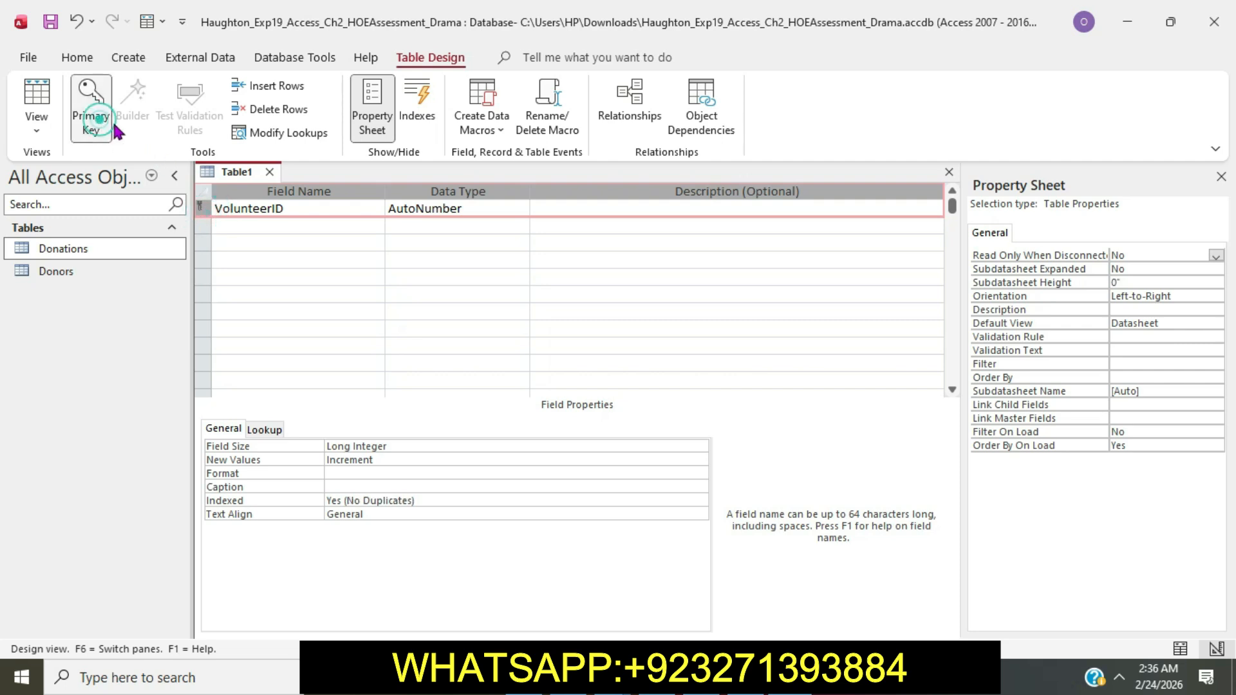
pyautogui.click(312, 208)
# Step: Copy "Number assigned to a new volunteer activity." from Word and paste it as the VolunteerID field's description in Access
pyautogui.hotkey('alt', 'Tab')
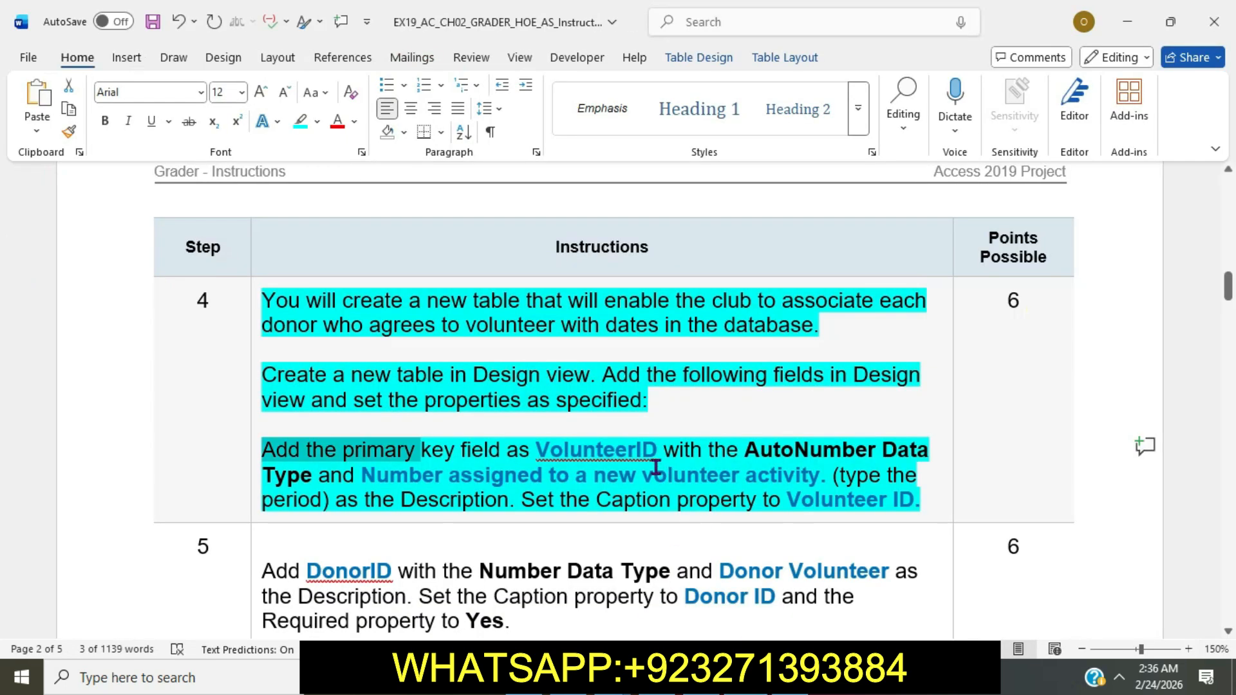
pyautogui.moveTo(369, 473); pyautogui.dragTo(809, 480)
pyautogui.hotkey('ctrl', 'c')
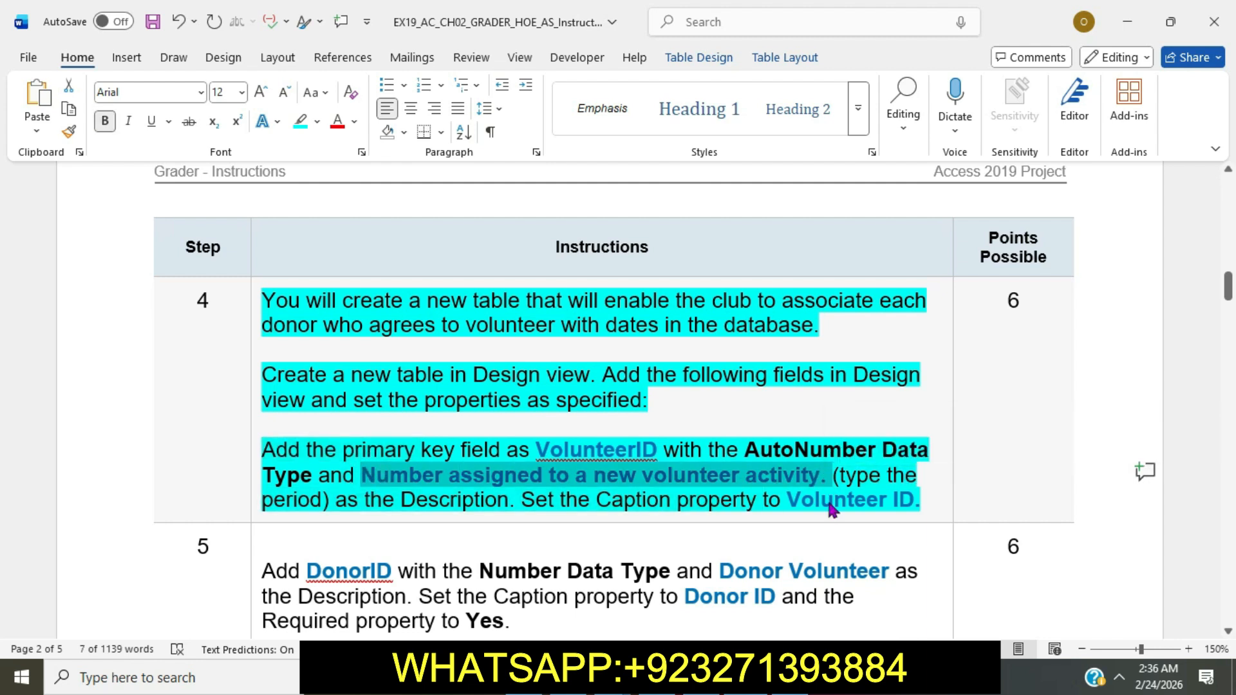
pyautogui.hotkey('alt', 'Tab')
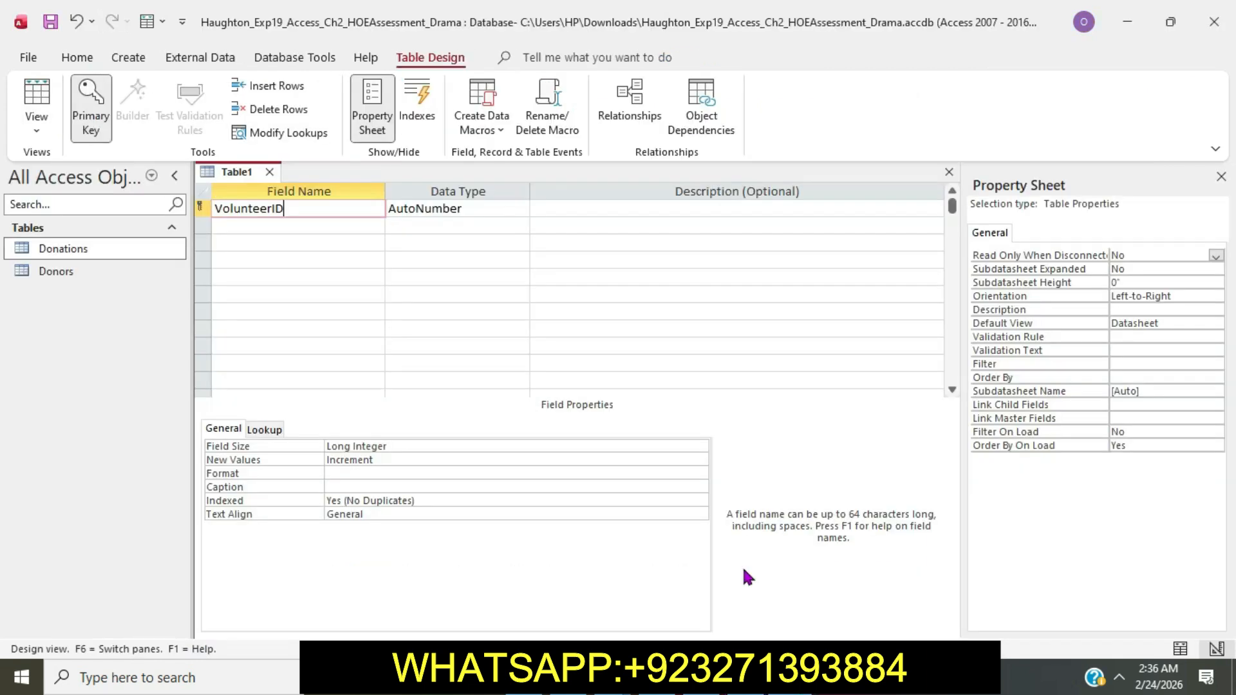
pyautogui.click(566, 213)
pyautogui.hotkey('ctrl', 'v')
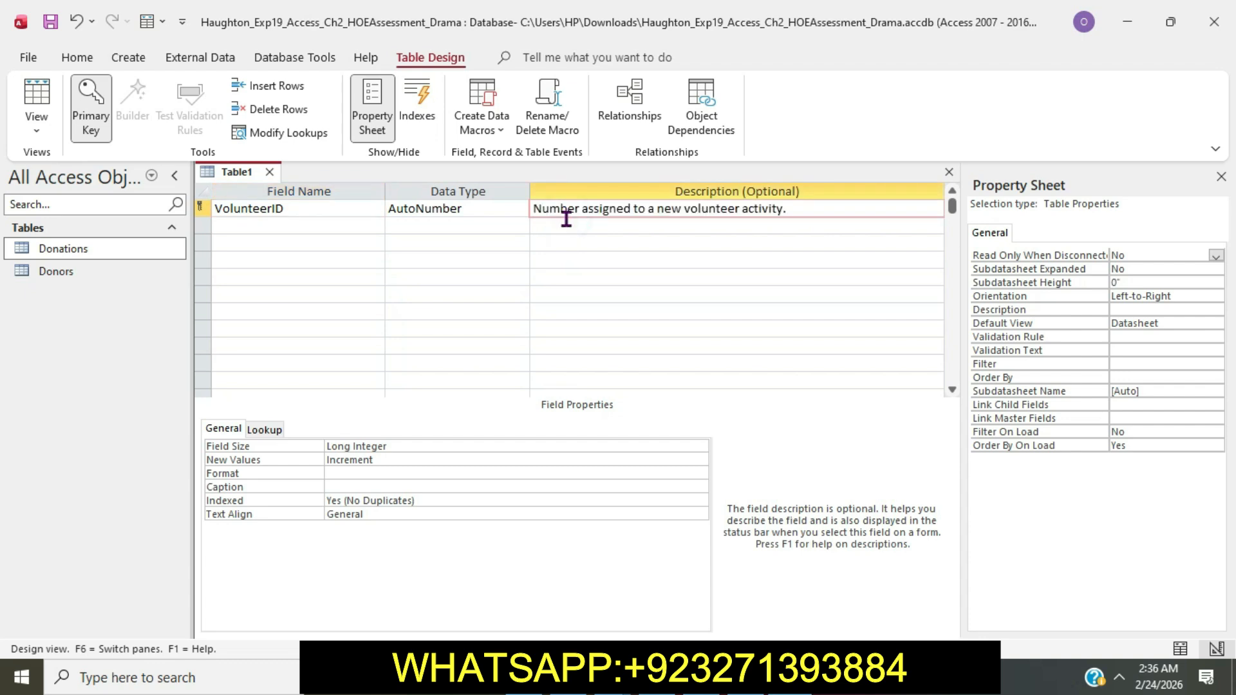
pyautogui.click(566, 222)
# Step: Copy "Volunteer ID" without the period from Word and set it as the VolunteerID field's Caption in Access
pyautogui.hotkey('alt', 'Tab')
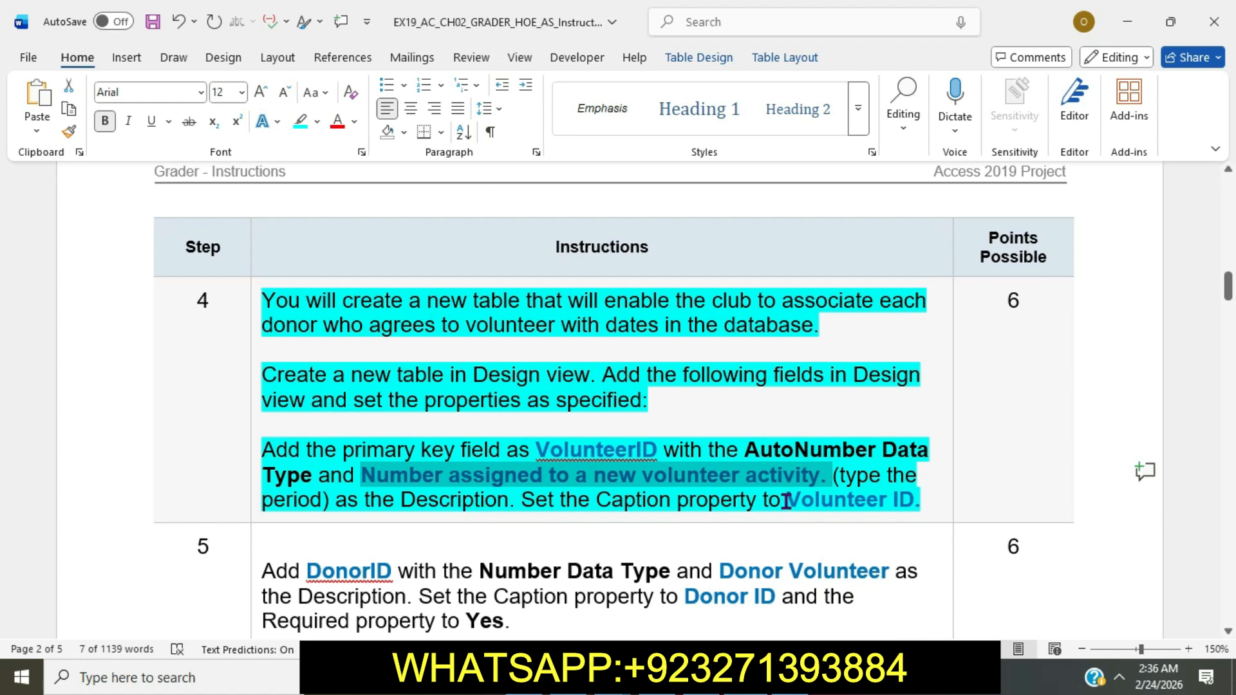
pyautogui.moveTo(791, 501); pyautogui.dragTo(913, 499)
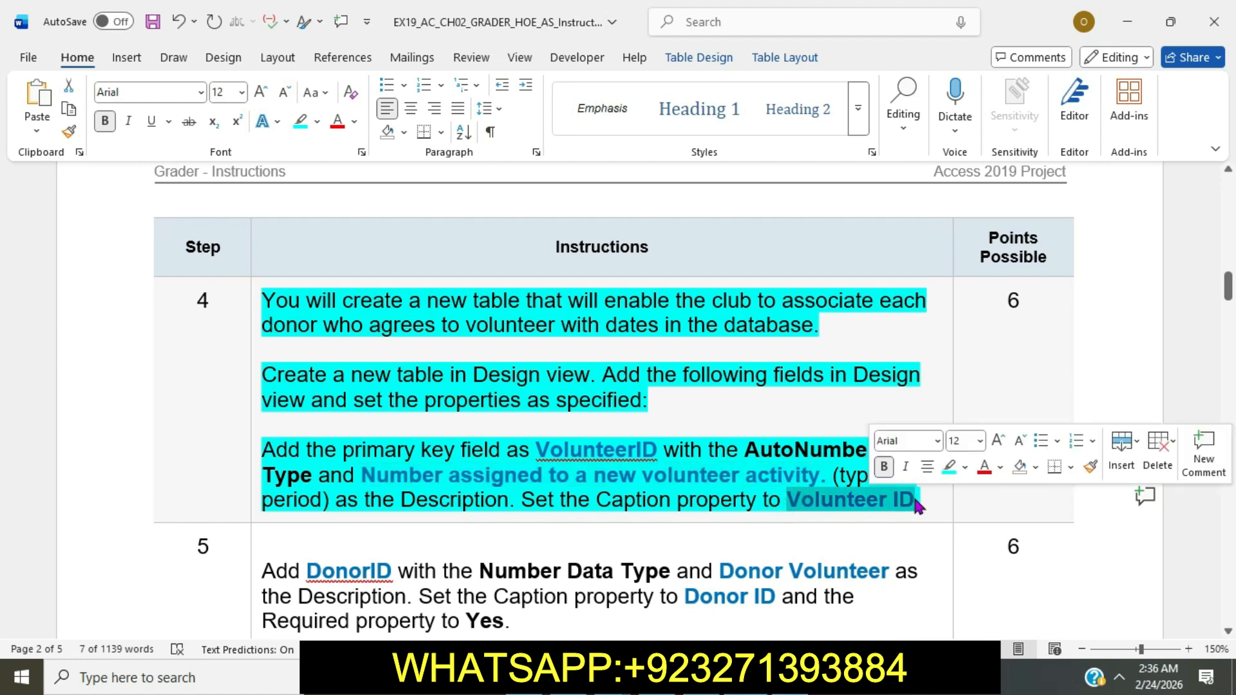
pyautogui.hotkey('alt', 'Tab')
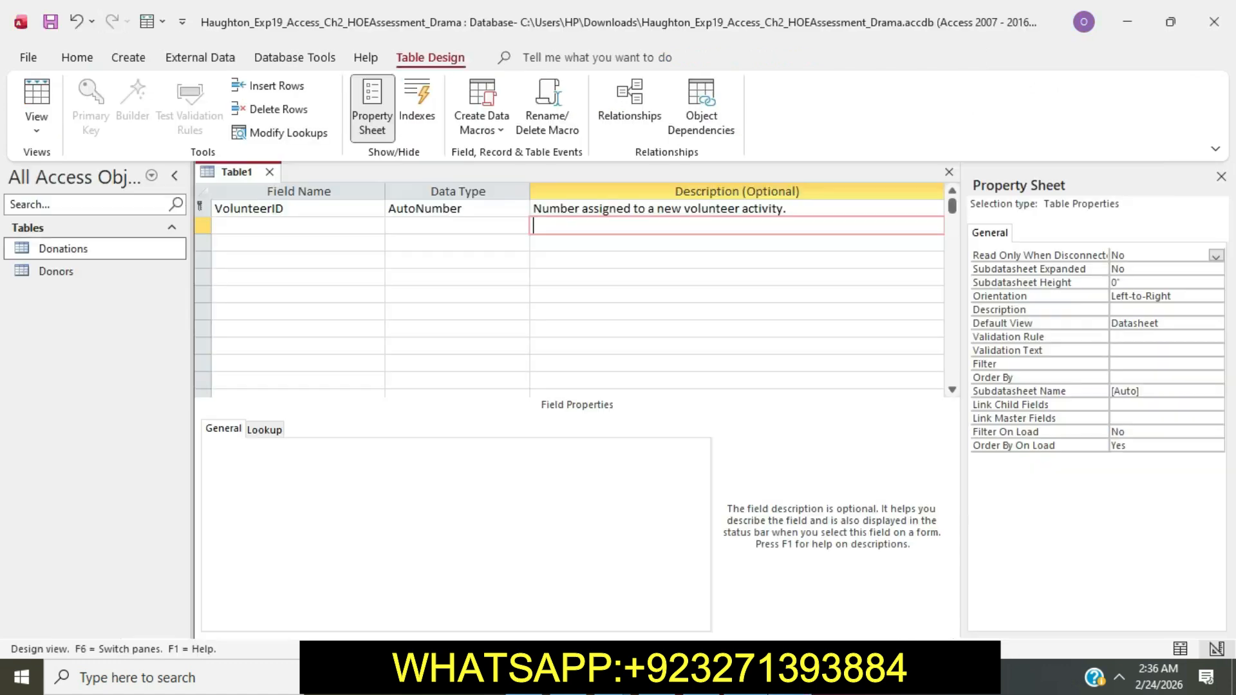
pyautogui.click(364, 220)
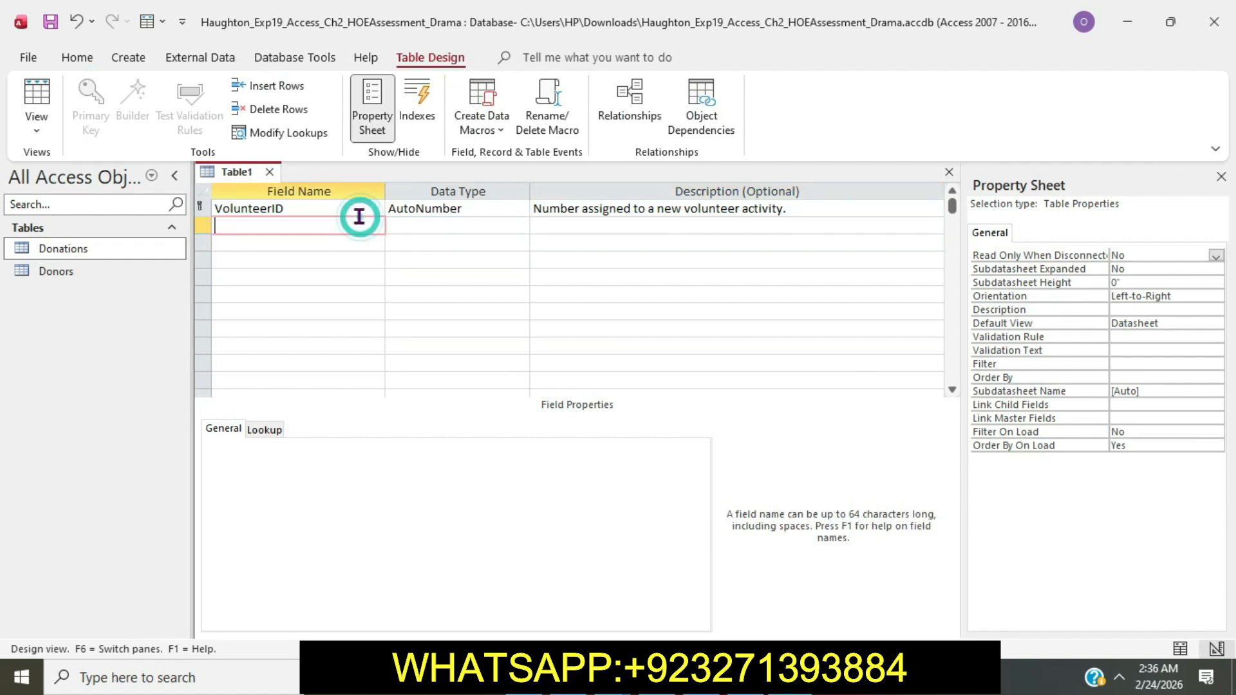
pyautogui.click(353, 208)
pyautogui.click(381, 487)
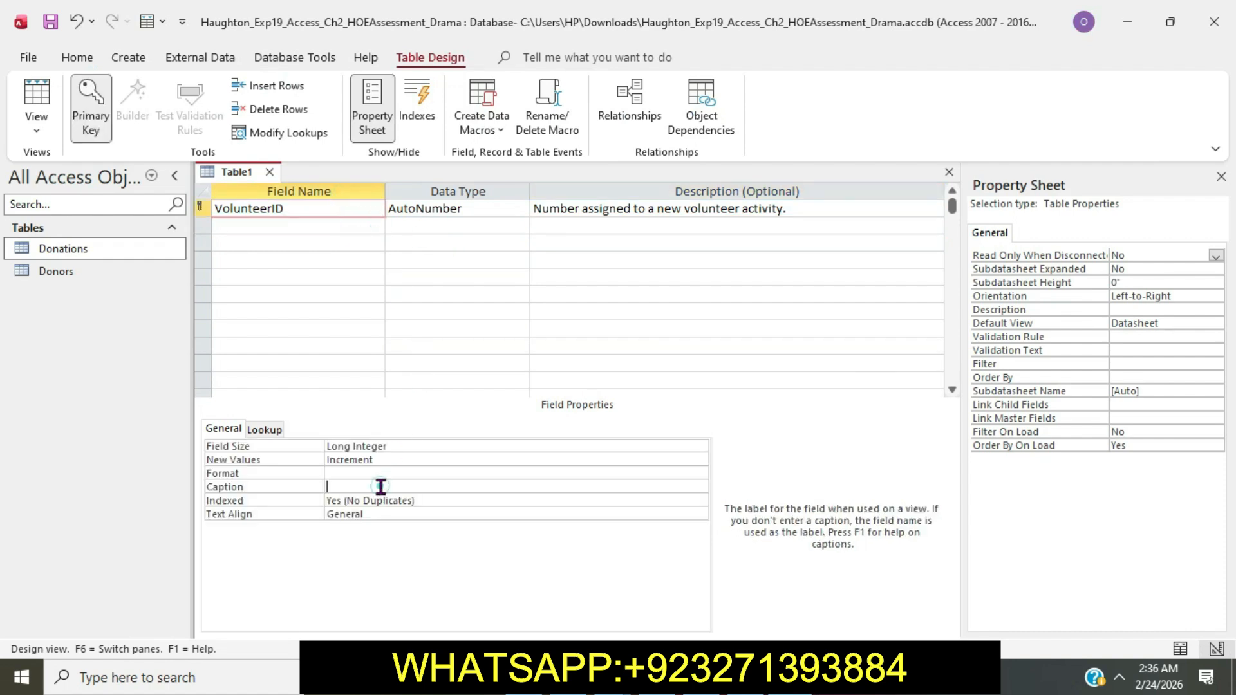
pyautogui.hotkey('ctrl', 'v')
pyautogui.click(446, 512)
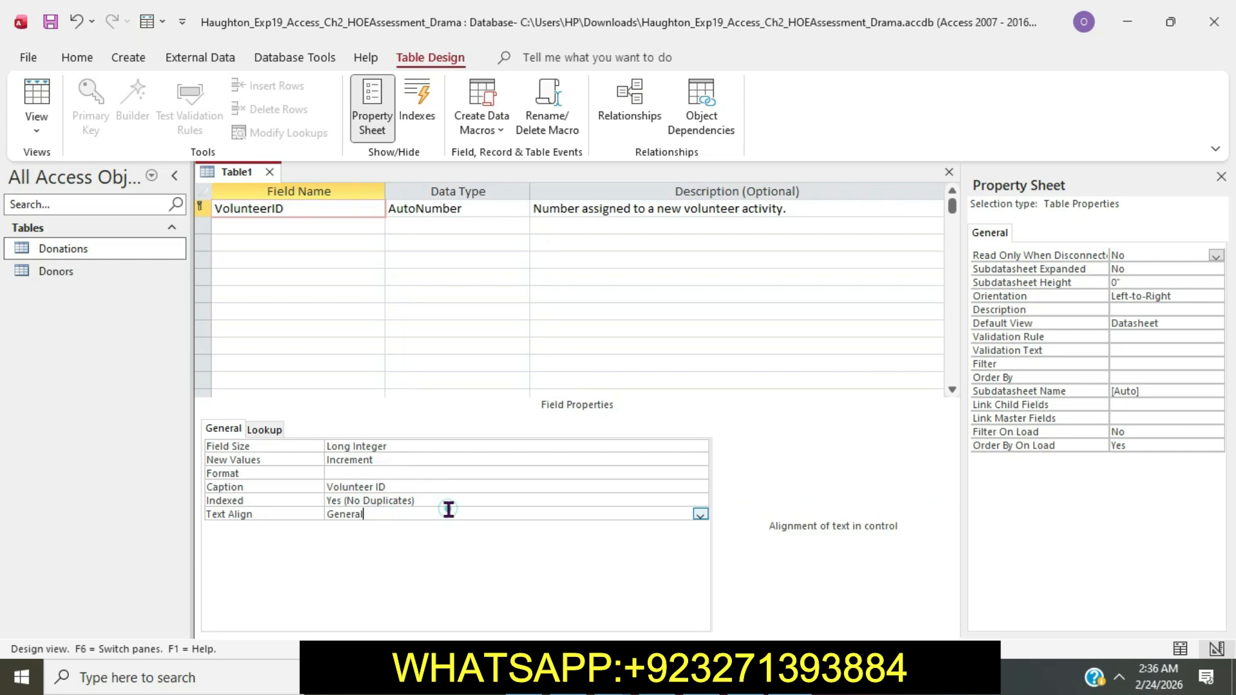
# Step: Switch to Word and highlight the whole step 5 instruction cell in turquoise
pyautogui.hotkey('alt', 'Tab')
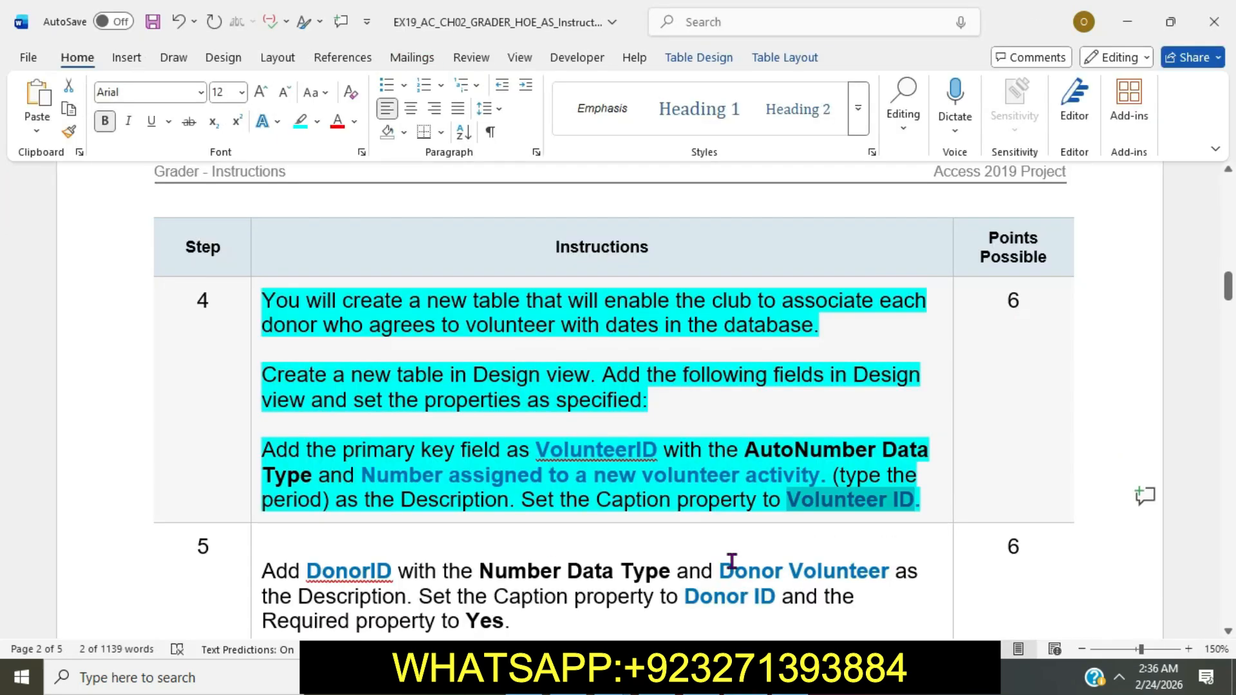
pyautogui.click(732, 500)
pyautogui.scroll(-3, 731, 495)
pyautogui.scroll(-1, 731, 491)
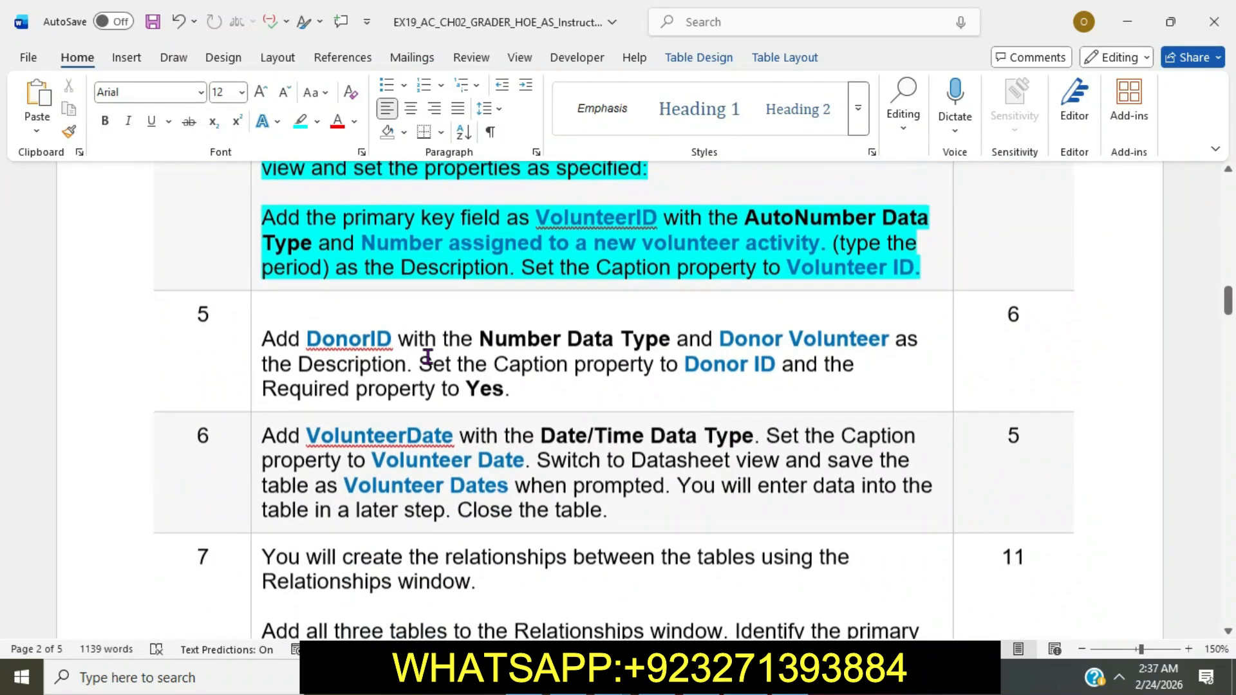
pyautogui.click(255, 314)
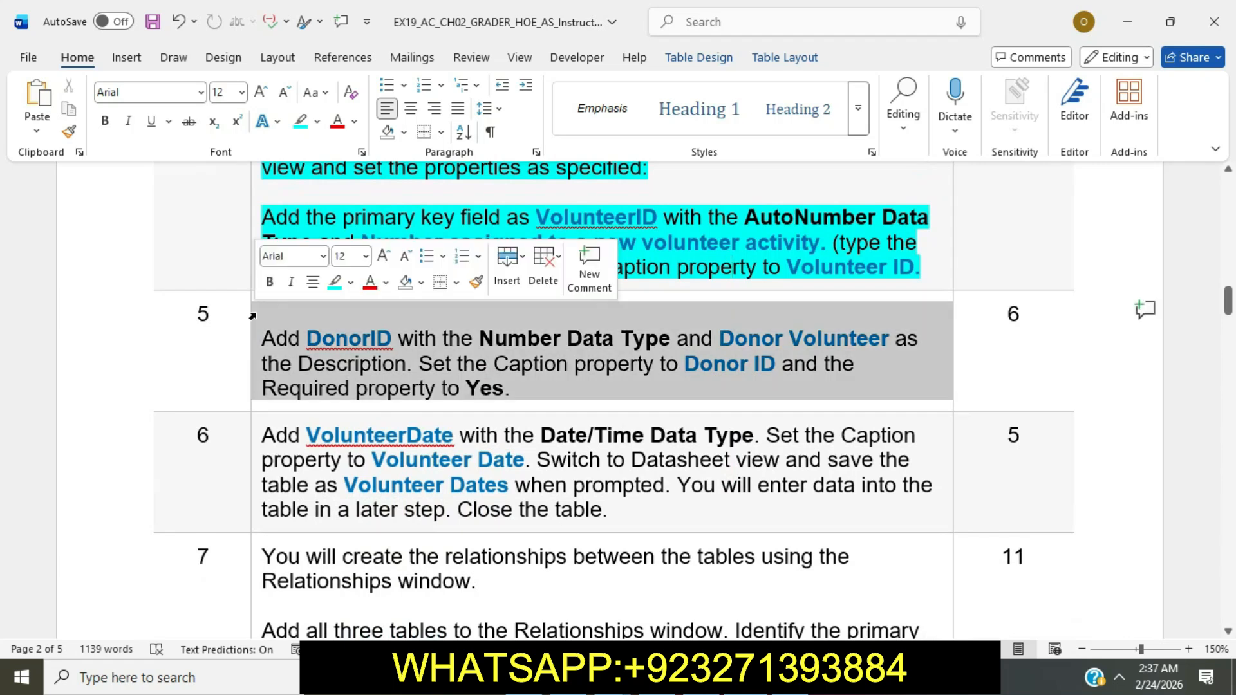
pyautogui.click(335, 282)
pyautogui.click(320, 307)
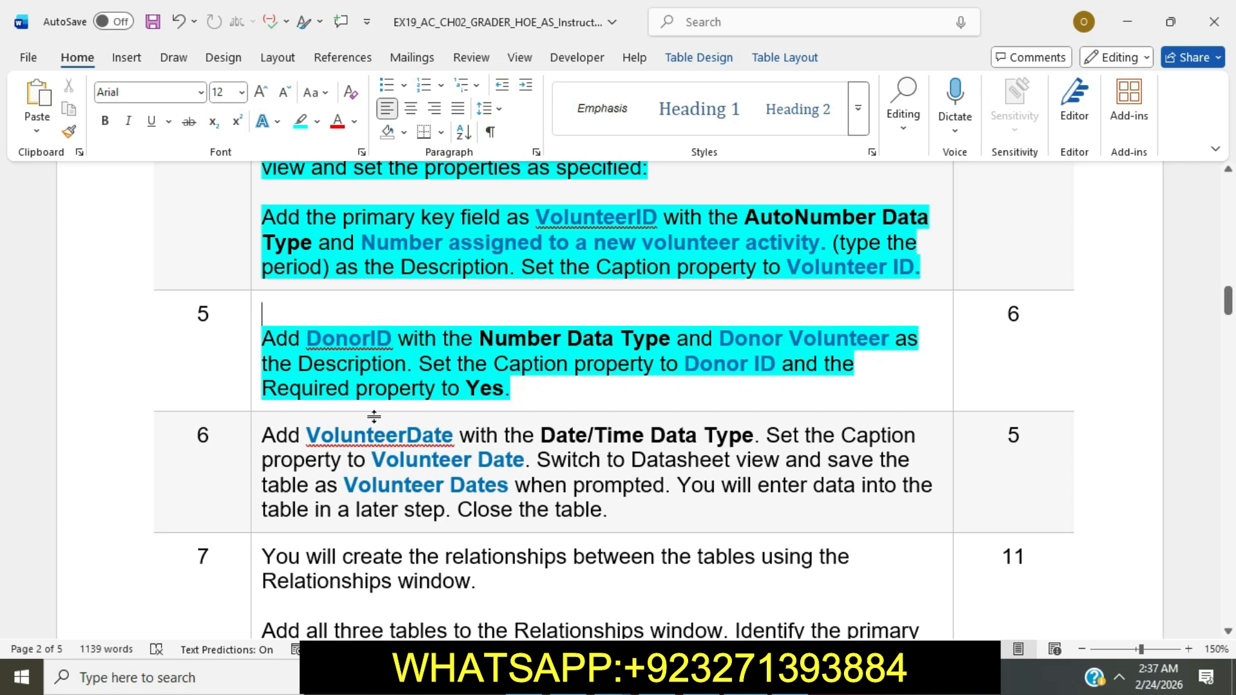
# Step: Copy the field name DonorID from Word and add it as the Access table's second field with the Number data type
pyautogui.doubleClick(330, 339)
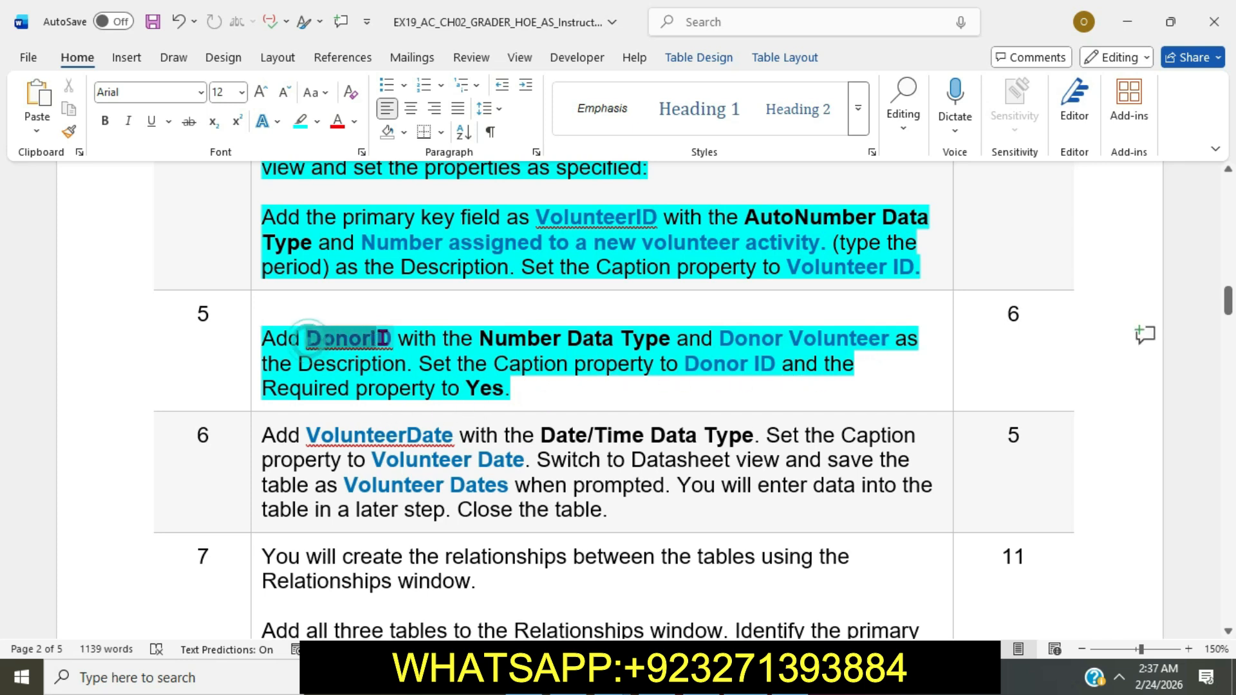
pyautogui.hotkey('alt', 'Tab')
pyautogui.click(282, 229)
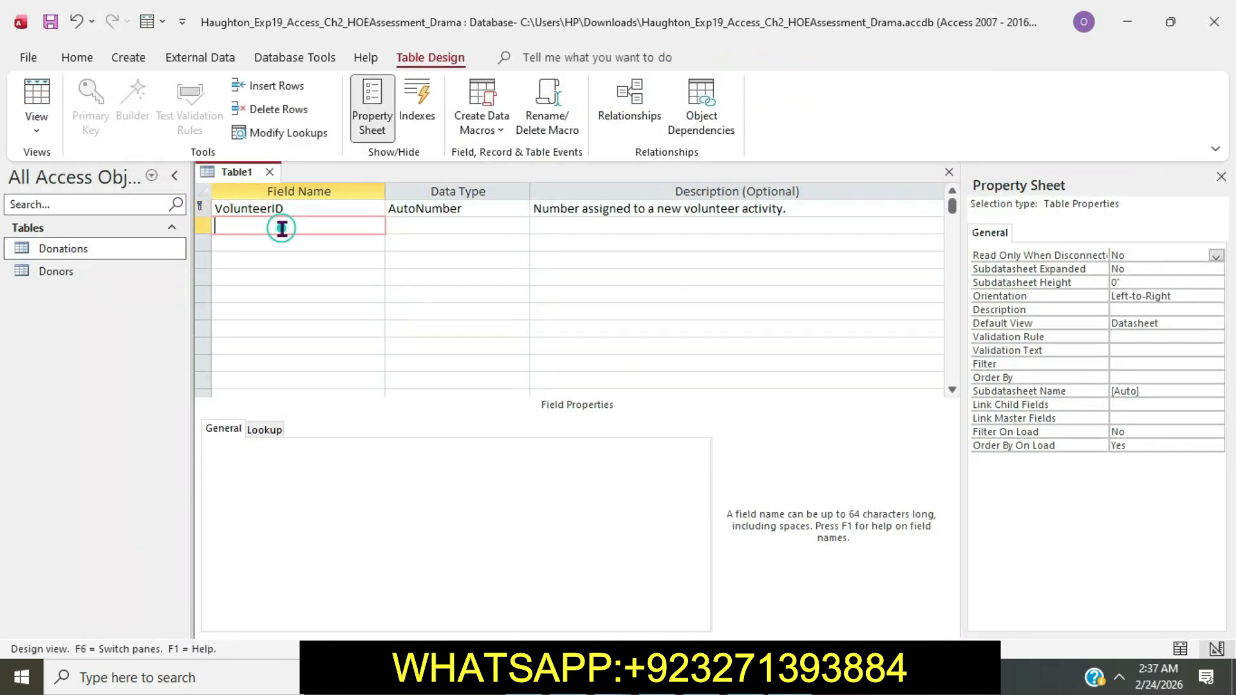
pyautogui.hotkey('ctrl', 'v')
pyautogui.press('Tab')
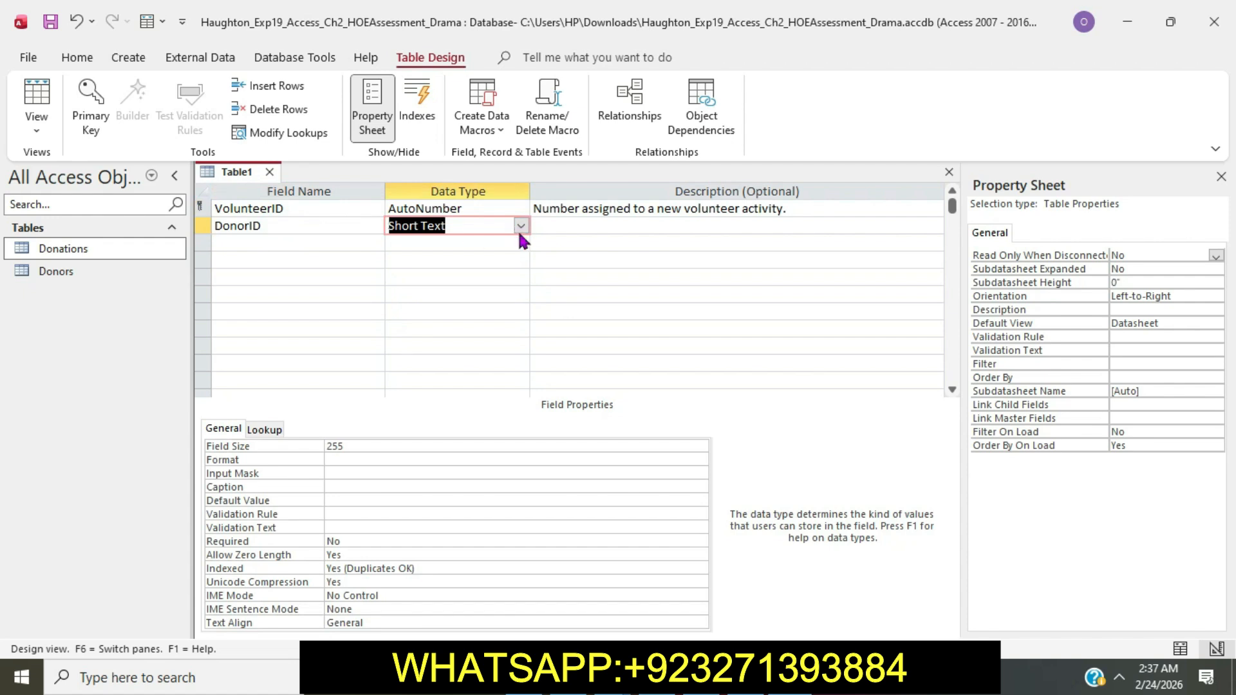
pyautogui.click(521, 226)
pyautogui.click(451, 273)
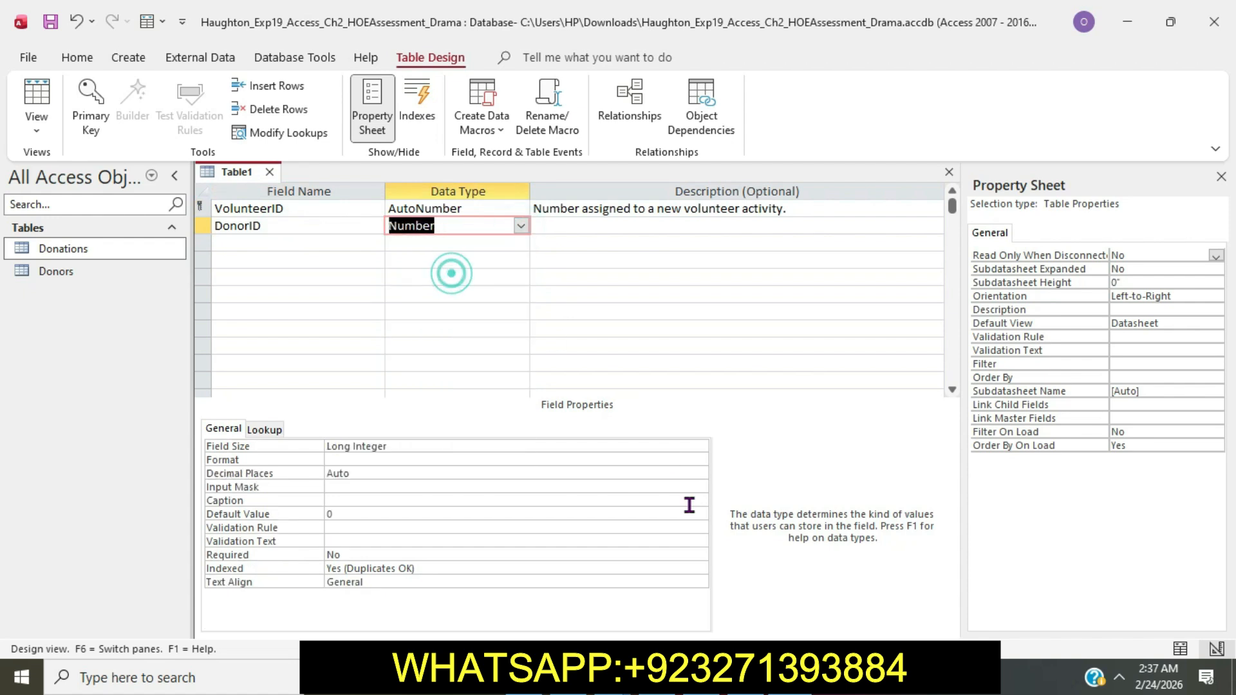
# Step: Copy "Donor Volunteer" from Word and paste it as the DonorID field's description in Access
pyautogui.hotkey('alt', 'Tab')
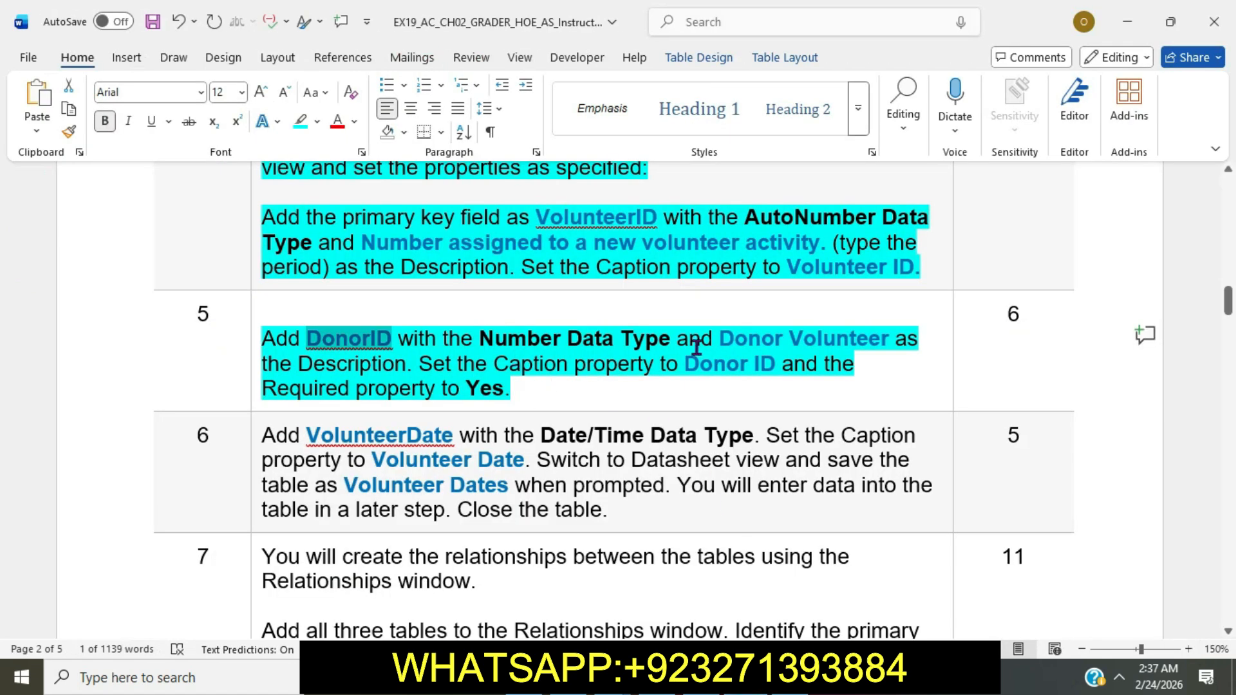
pyautogui.moveTo(722, 338); pyautogui.dragTo(863, 340)
pyautogui.hotkey('ctrl', 'c')
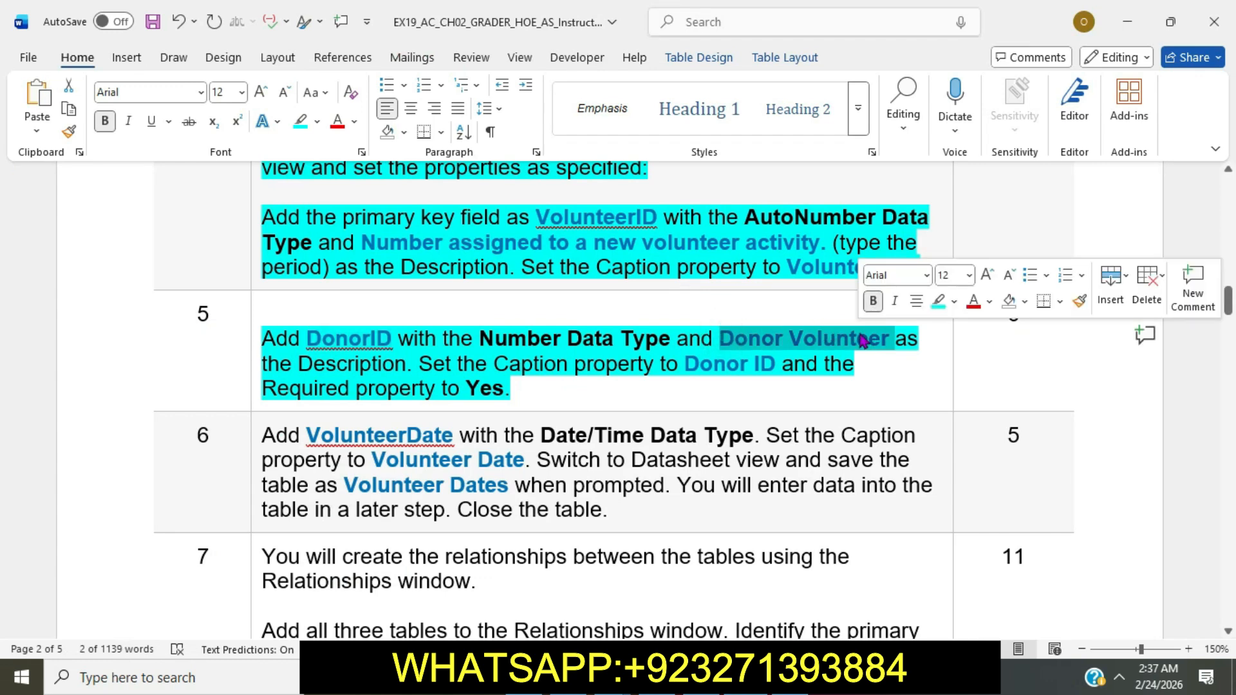
pyautogui.hotkey('alt', 'Tab')
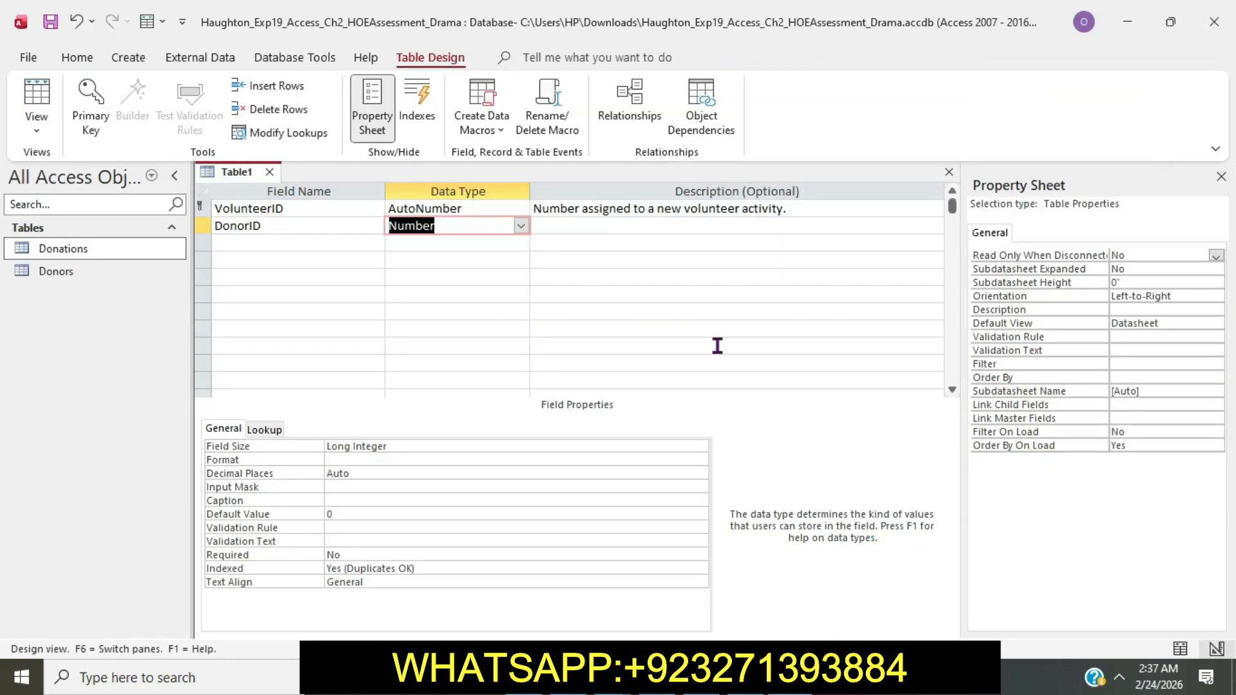
pyautogui.click(627, 229)
pyautogui.hotkey('ctrl', 'v')
pyautogui.press('Return')
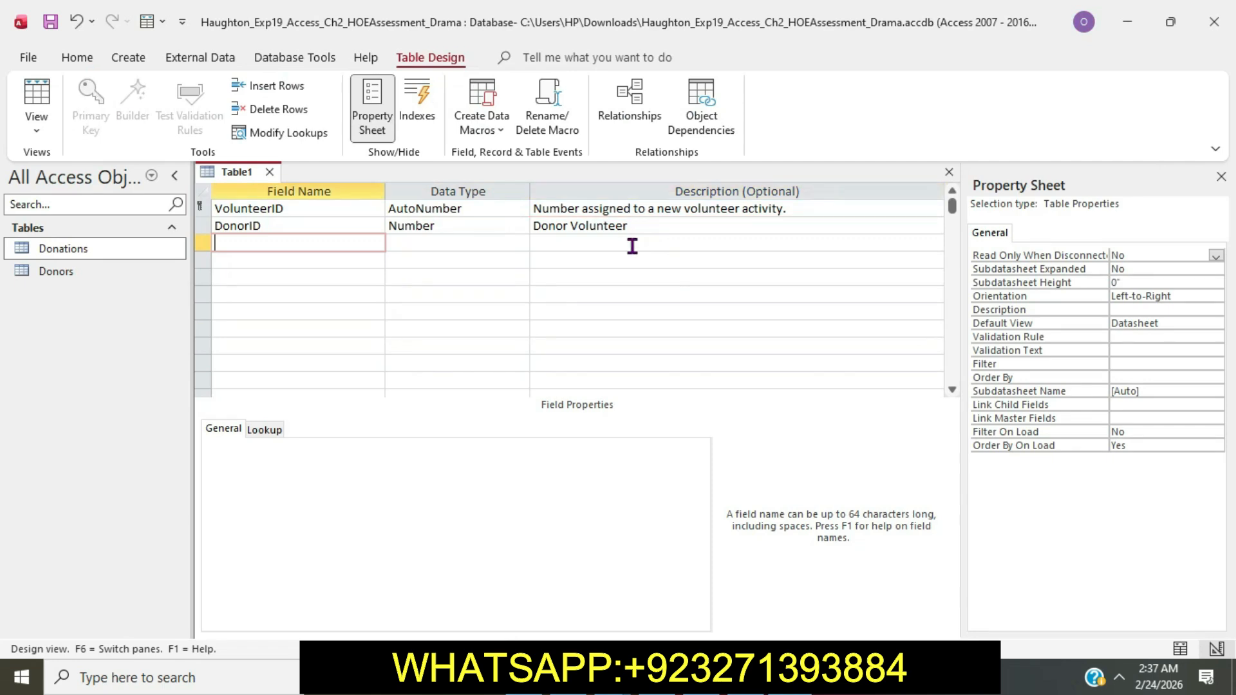
# Step: Copy "Donor ID" from Word and set it as the DonorID field's Caption in Access
pyautogui.hotkey('alt', 'Tab')
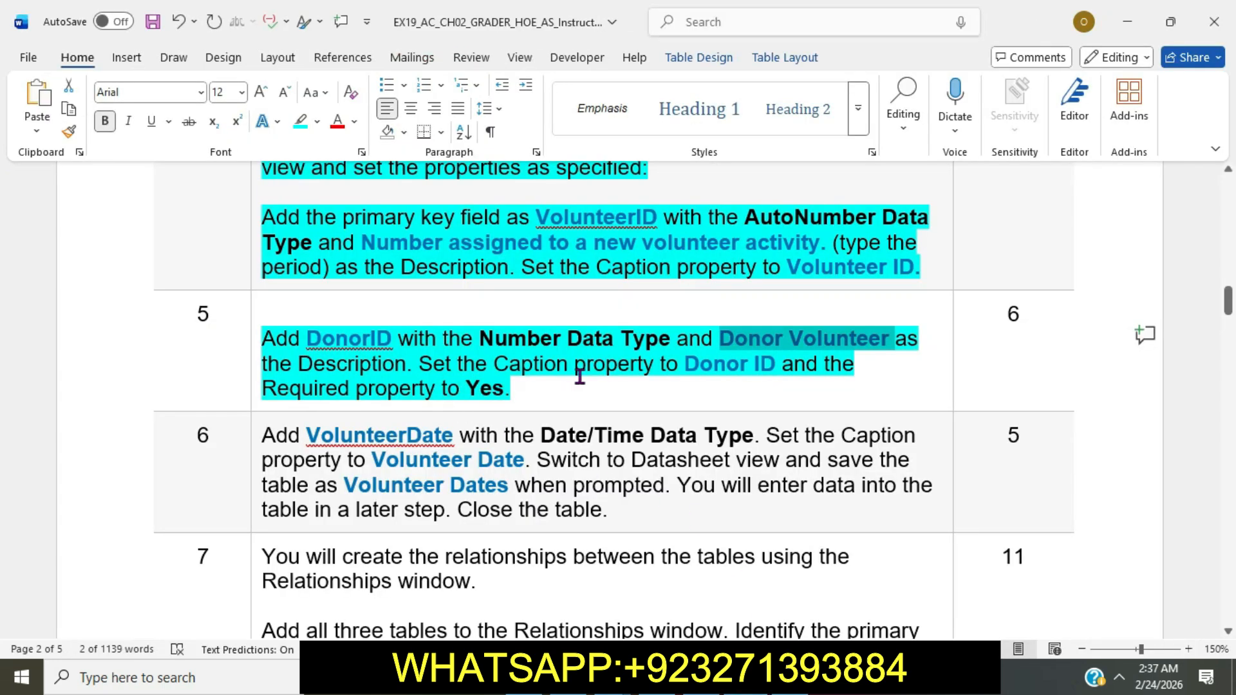
pyautogui.moveTo(686, 365); pyautogui.dragTo(776, 377)
pyautogui.hotkey('ctrl', 'c')
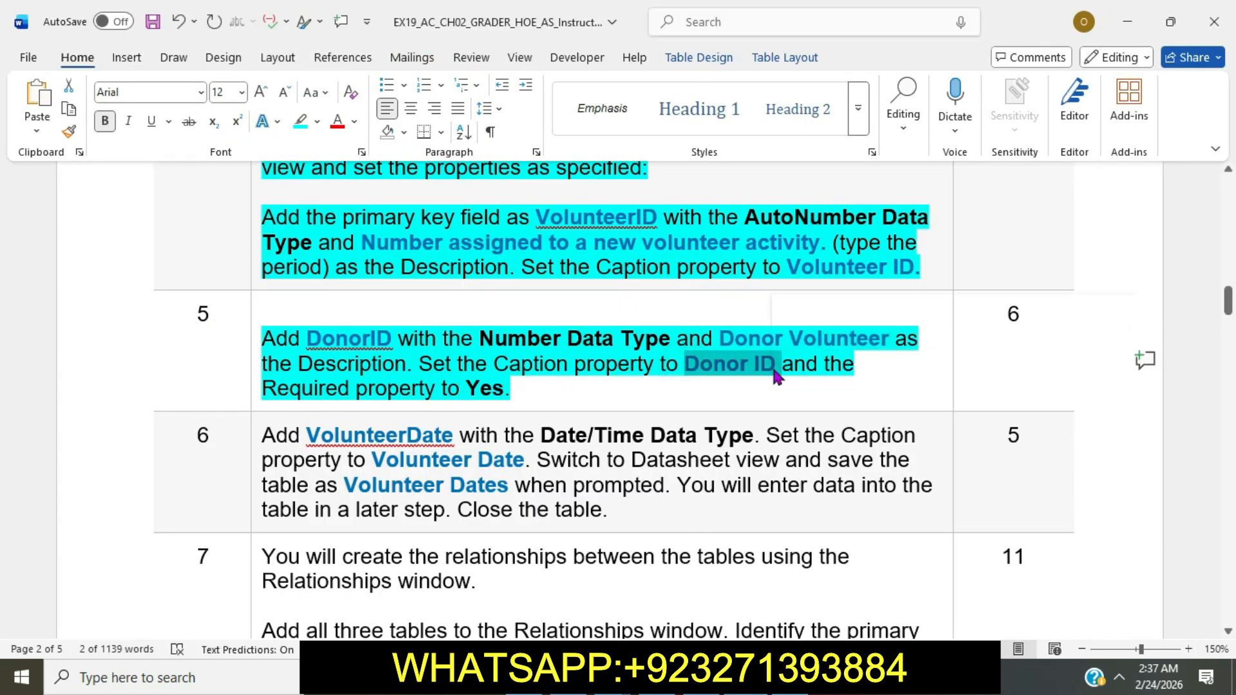
pyautogui.hotkey('alt', 'Tab')
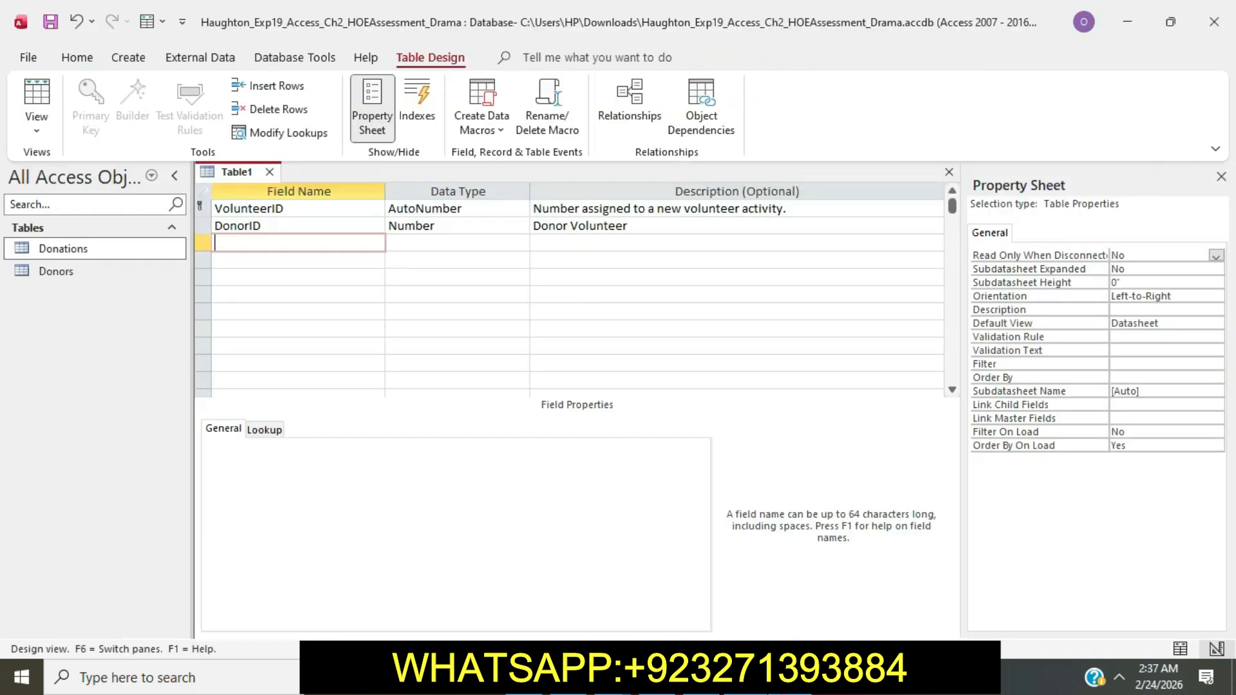
pyautogui.click(327, 225)
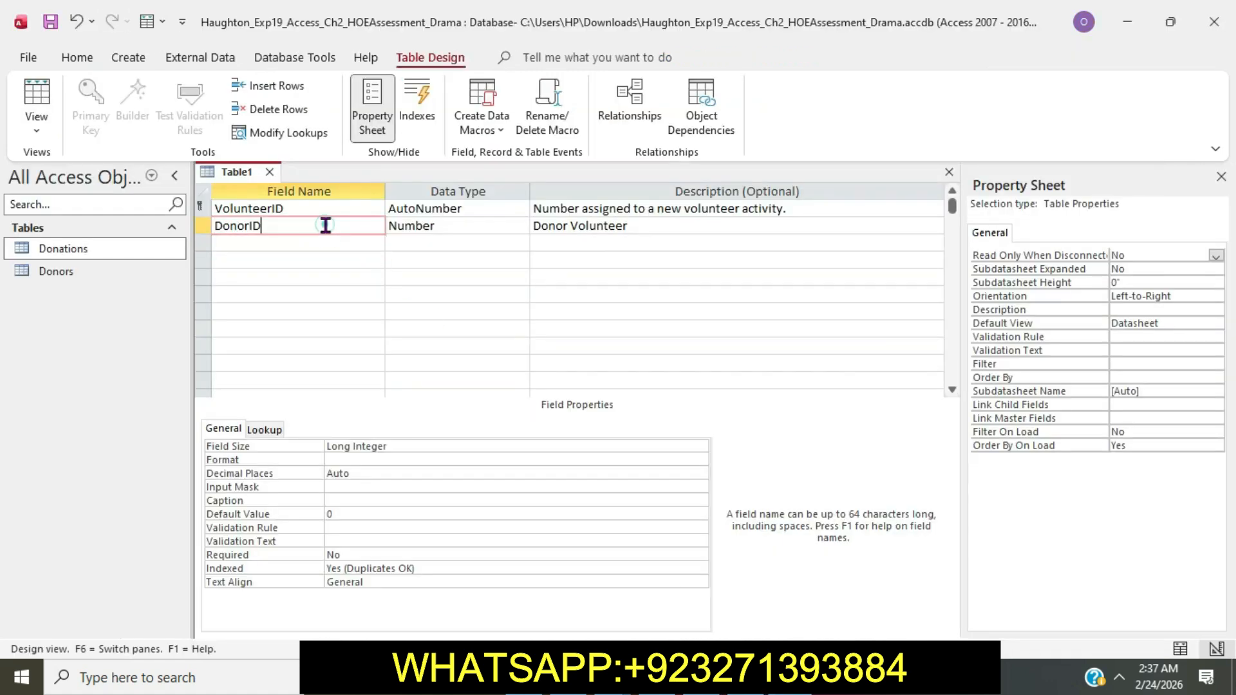
pyautogui.click(354, 500)
pyautogui.hotkey('ctrl', 'v')
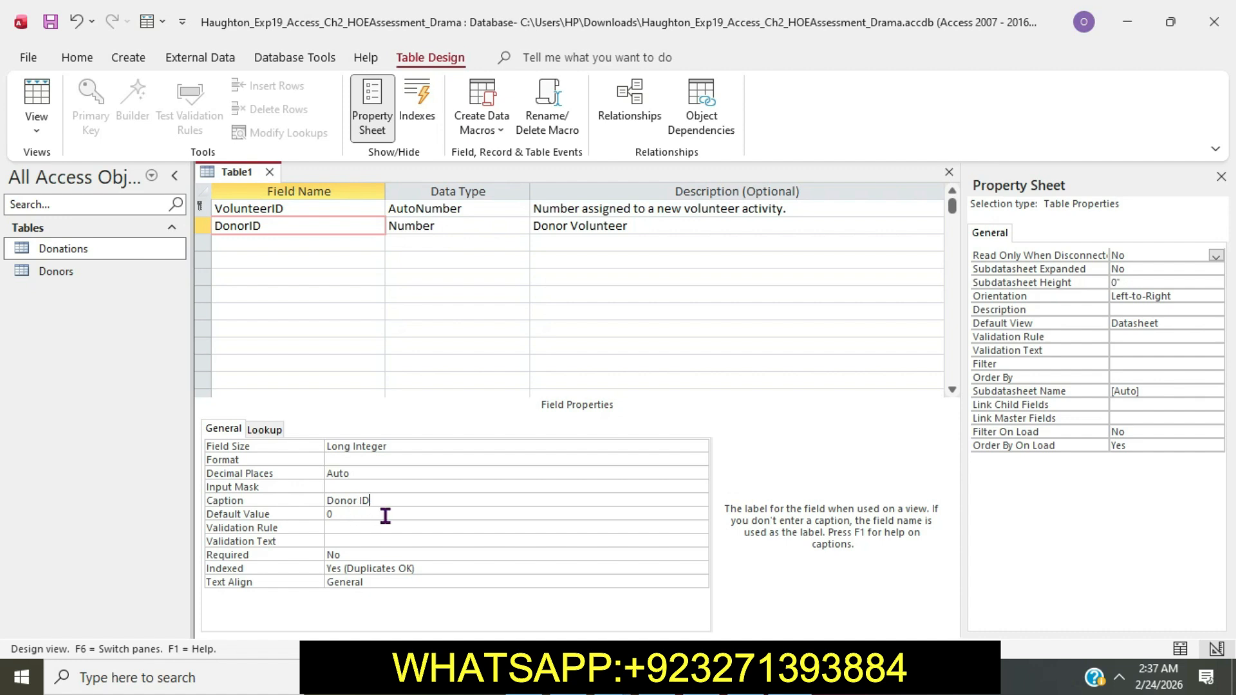
pyautogui.click(385, 514)
# Step: Check the Required property instruction in Word, and set the DonorID field's Required property to Yes in Access
pyautogui.hotkey('alt', 'Tab')
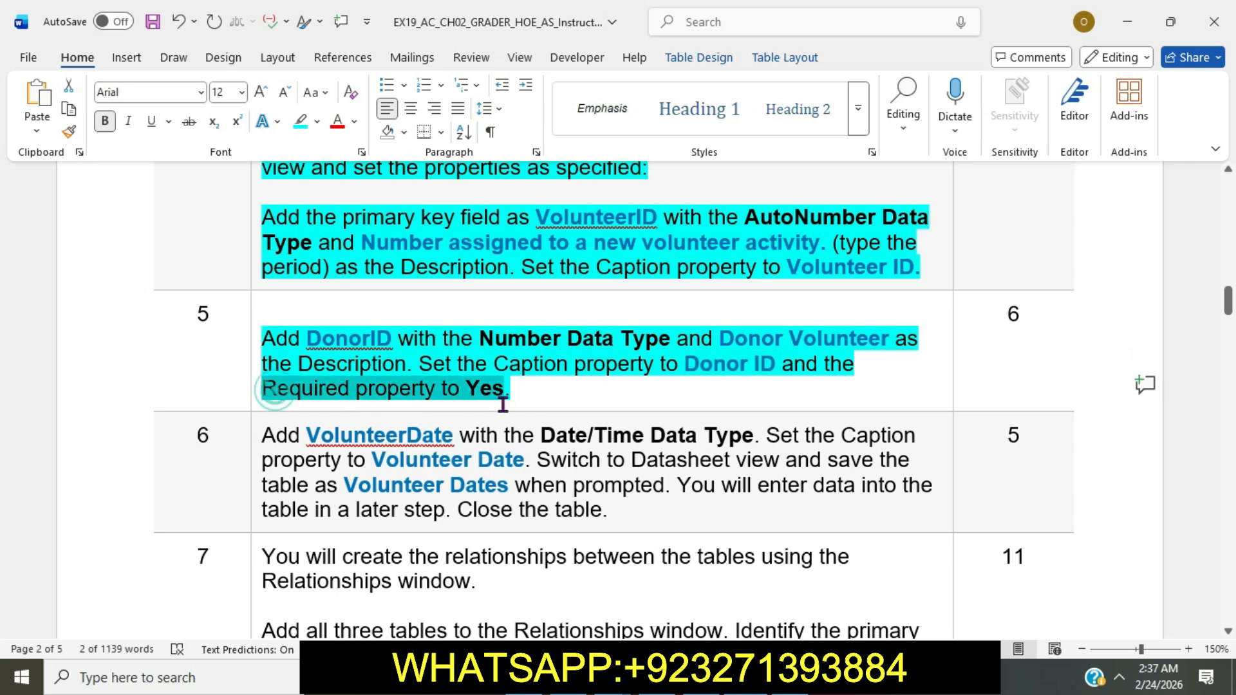
pyautogui.hotkey('alt', 'Tab')
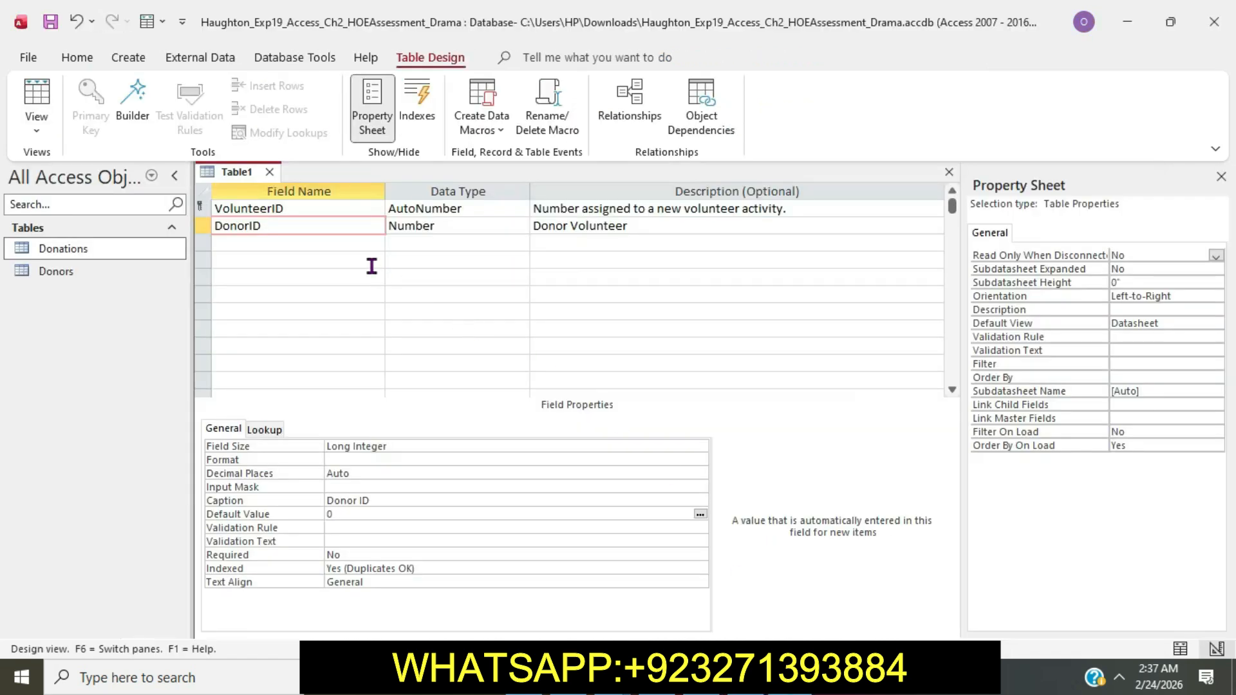
pyautogui.click(337, 224)
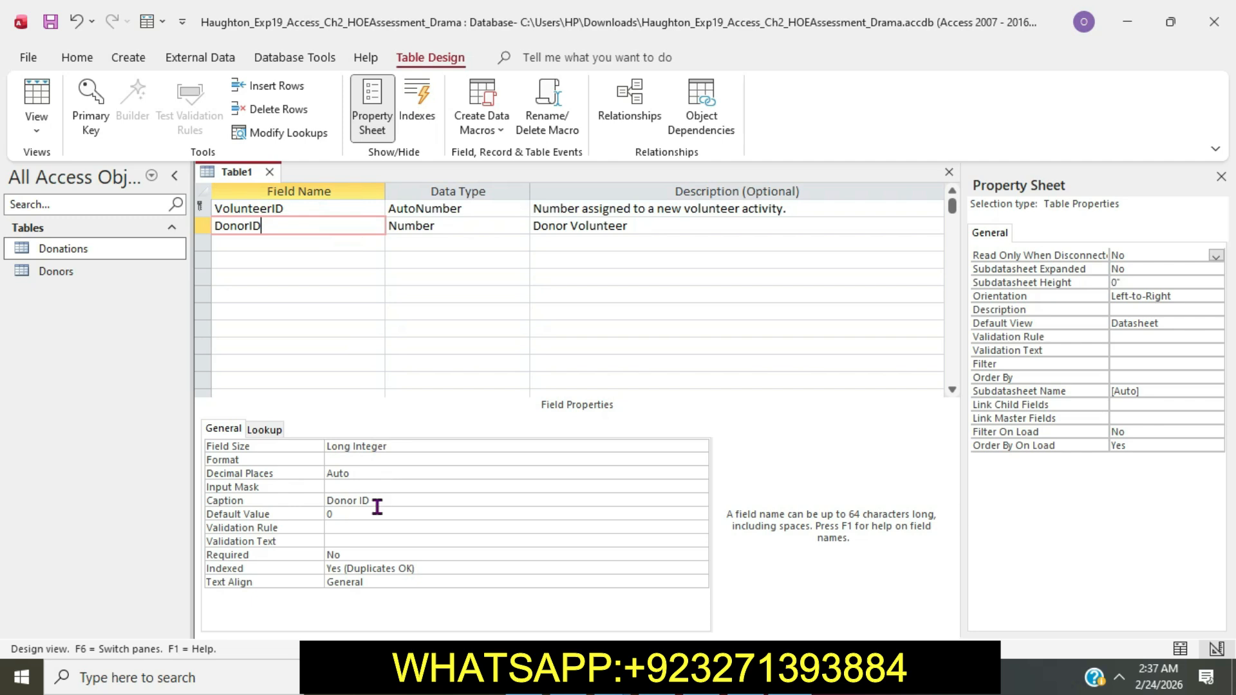
pyautogui.click(361, 552)
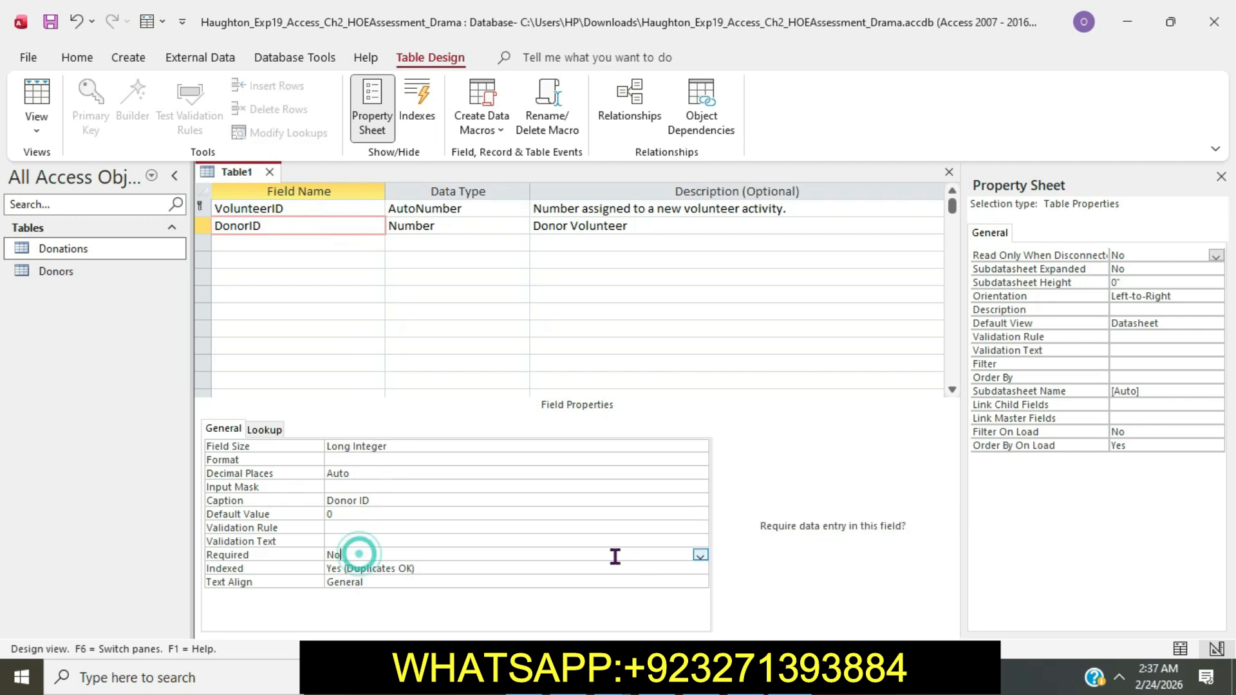
pyautogui.click(701, 554)
pyautogui.click(570, 567)
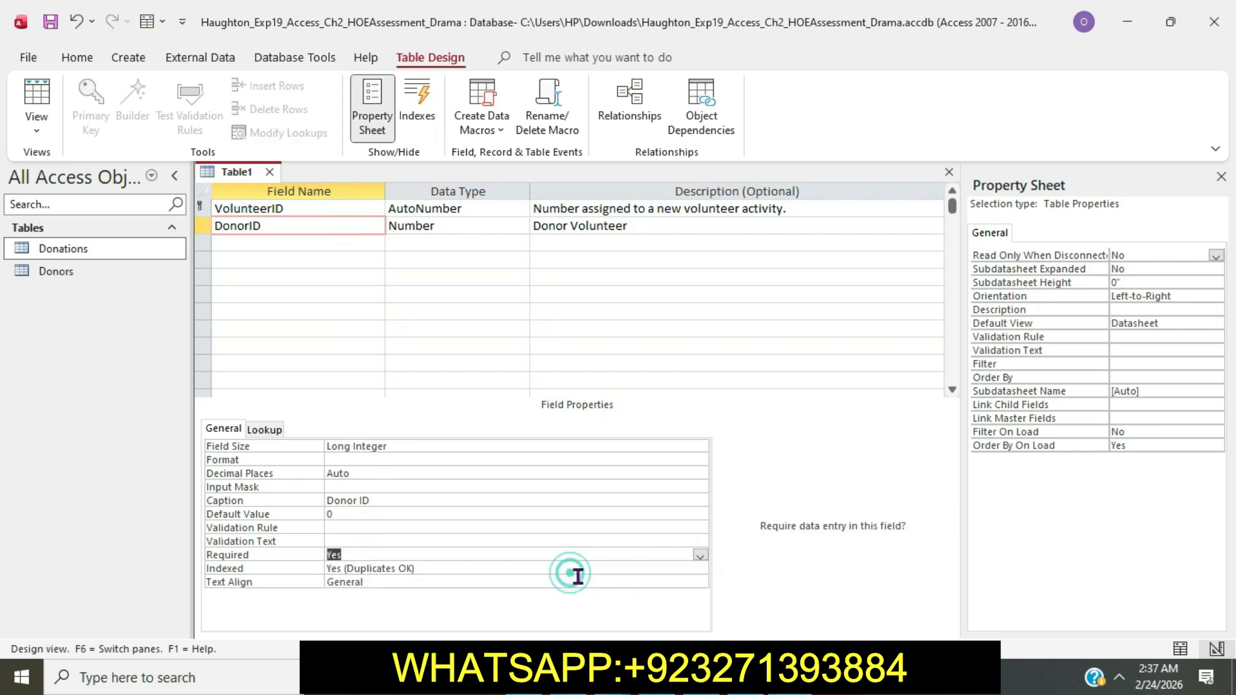
# Step: Switch to Word and highlight the whole step 6 instruction cell in turquoise
pyautogui.hotkey('alt', 'Tab')
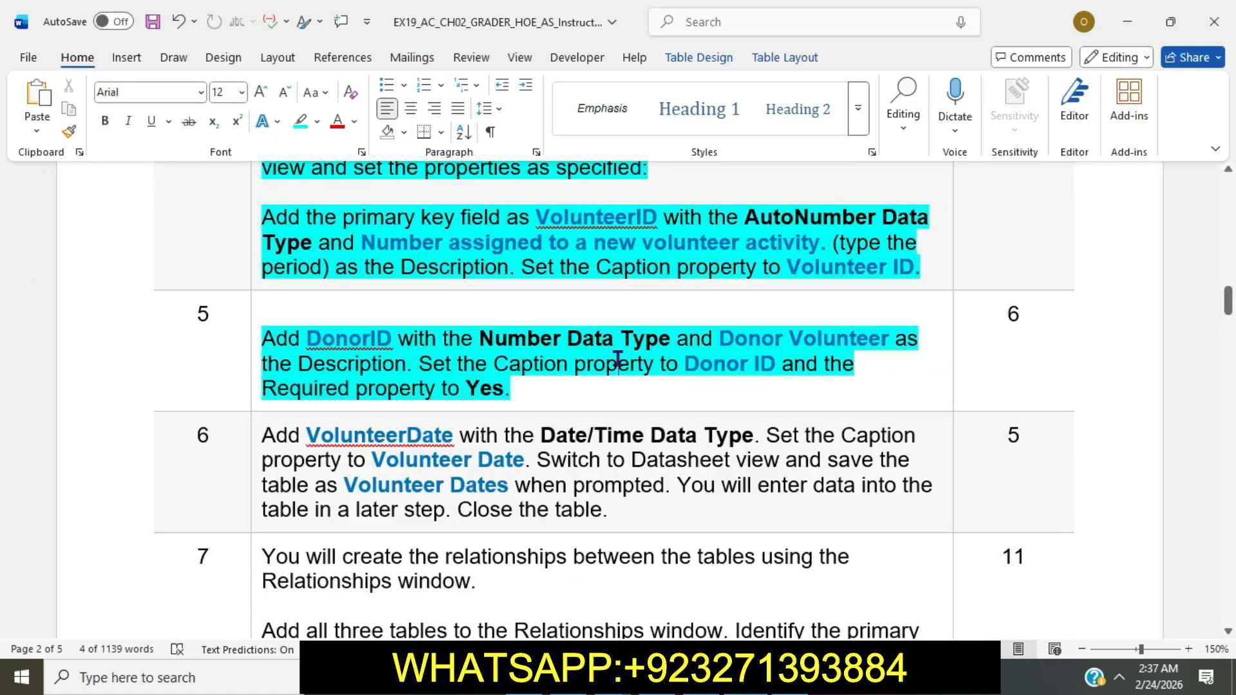
pyautogui.scroll(-3, 621, 350)
pyautogui.click(254, 240)
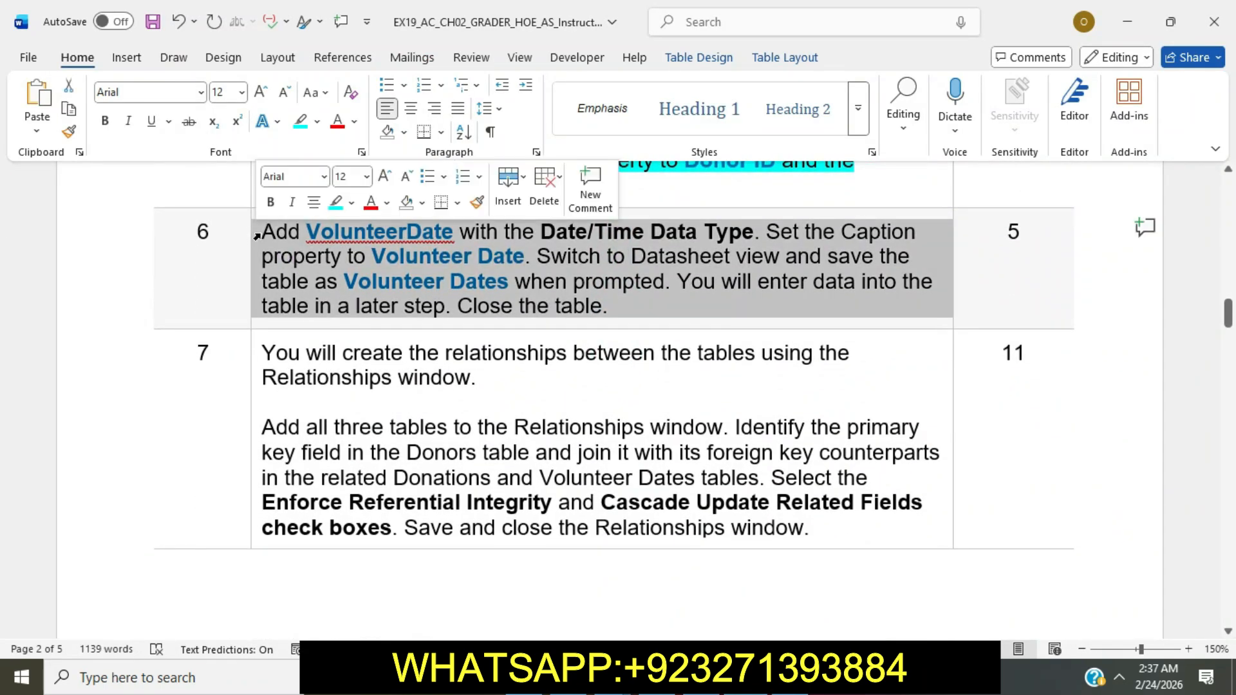
pyautogui.click(335, 202)
pyautogui.click(317, 281)
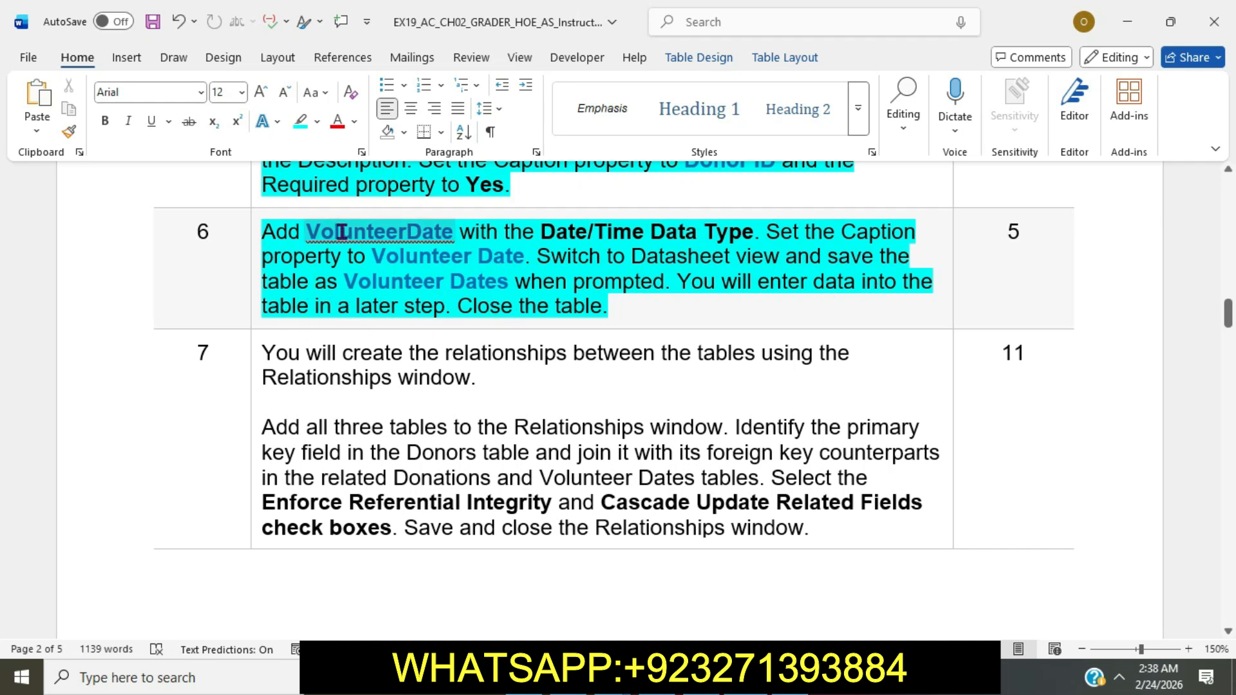
# Step: Copy the field name VolunteerDate from Word and add it as the Access table's third field with the Date/Time data type
pyautogui.moveTo(311, 231); pyautogui.dragTo(450, 237)
pyautogui.hotkey('ctrl', 'c')
pyautogui.hotkey('alt', 'Tab')
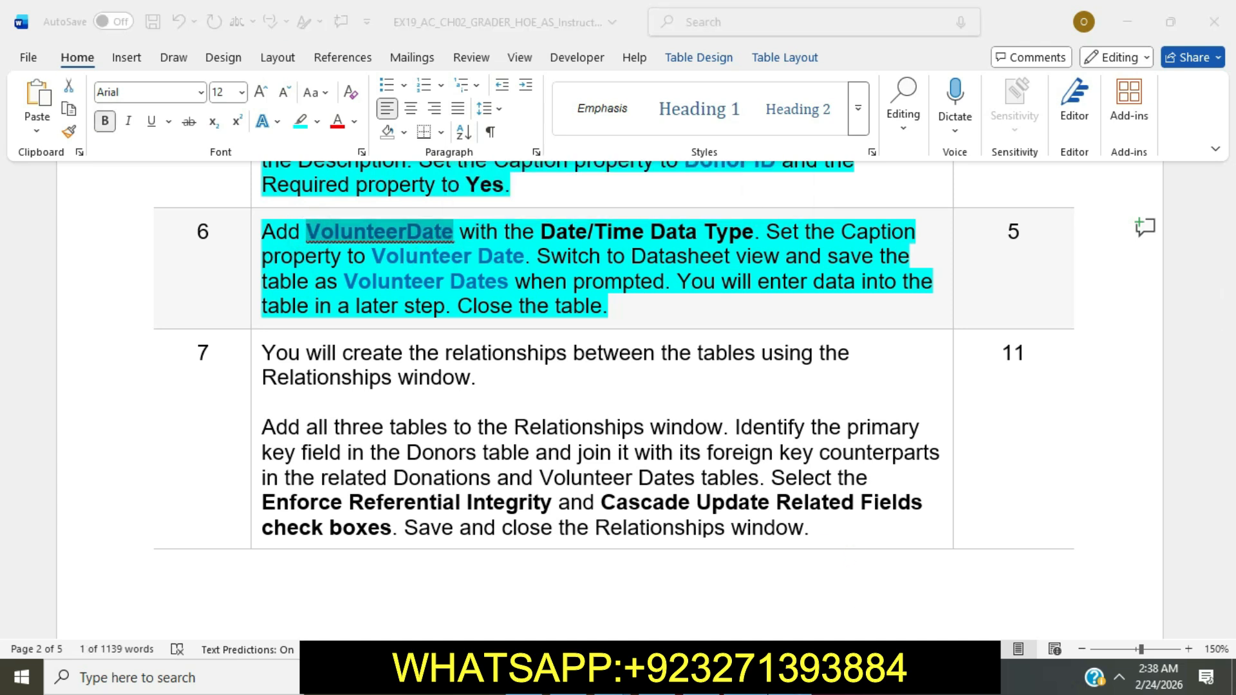
pyautogui.click(332, 243)
pyautogui.hotkey('ctrl', 'v')
pyautogui.press('Tab')
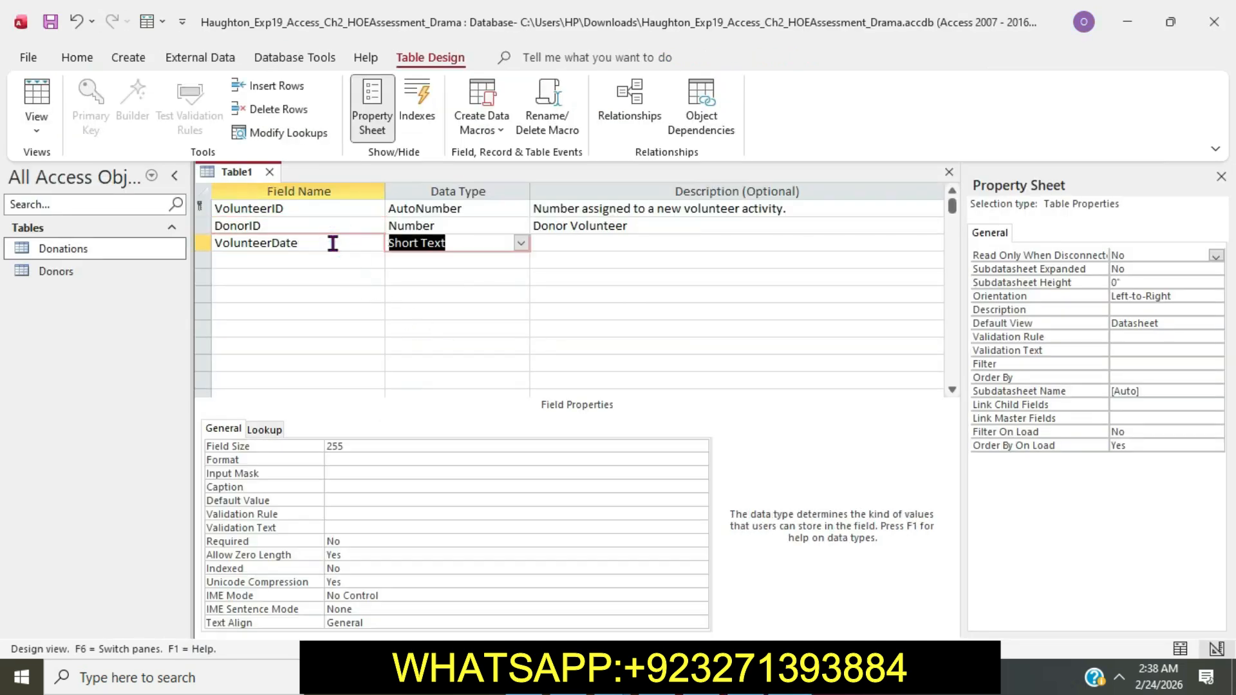
pyautogui.click(520, 243)
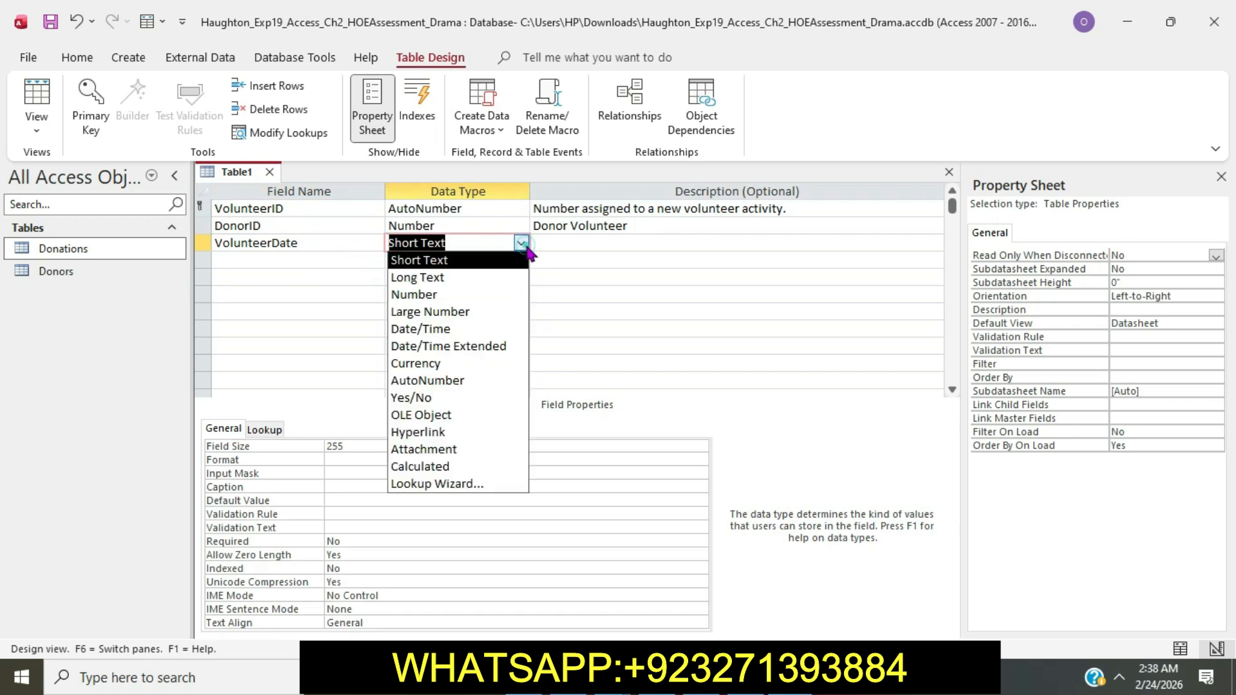
pyautogui.click(444, 329)
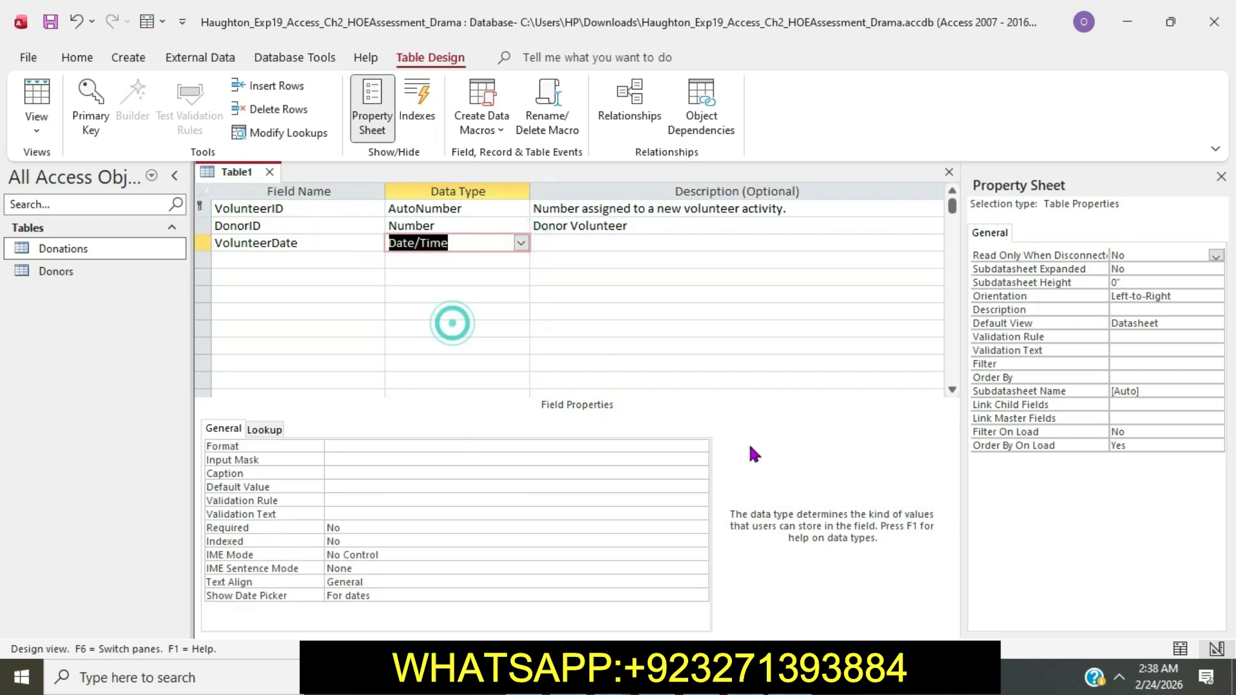
# Step: Copy "Volunteer Date" from Word and set it as the VolunteerDate field's Caption in Access
pyautogui.hotkey('alt', 'Tab')
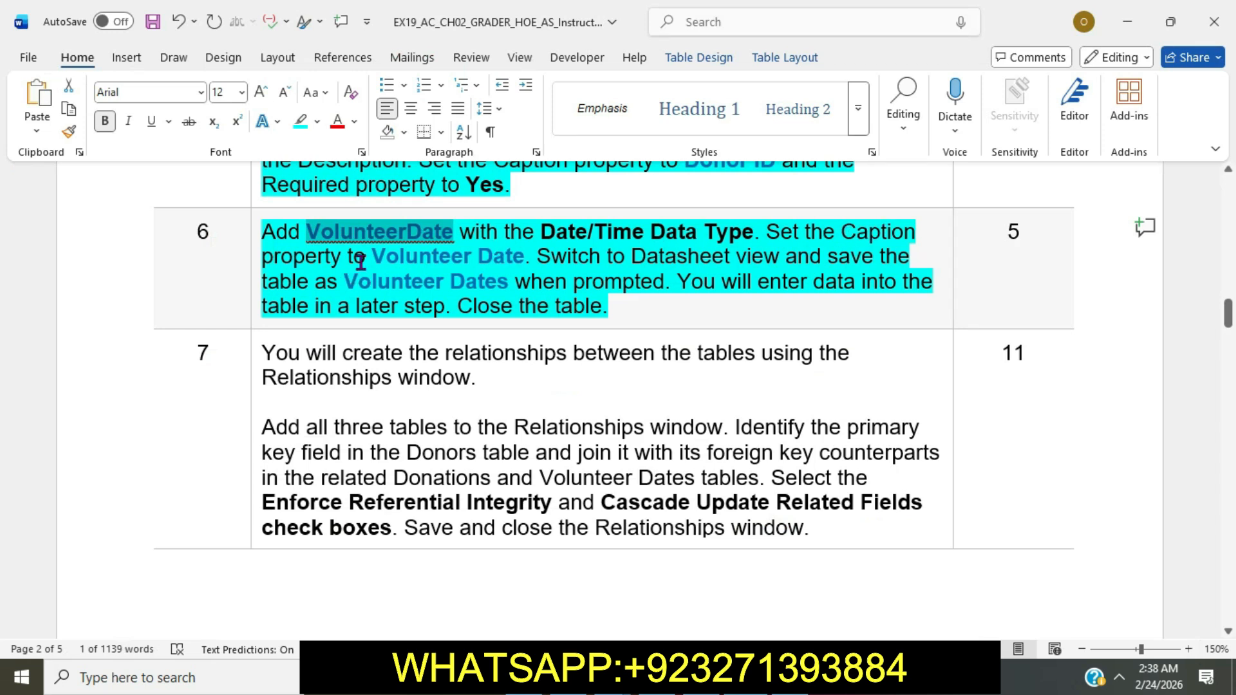
pyautogui.moveTo(374, 256); pyautogui.dragTo(511, 257)
pyautogui.hotkey('ctrl', 'c')
pyautogui.click(727, 675)
pyautogui.click(357, 242)
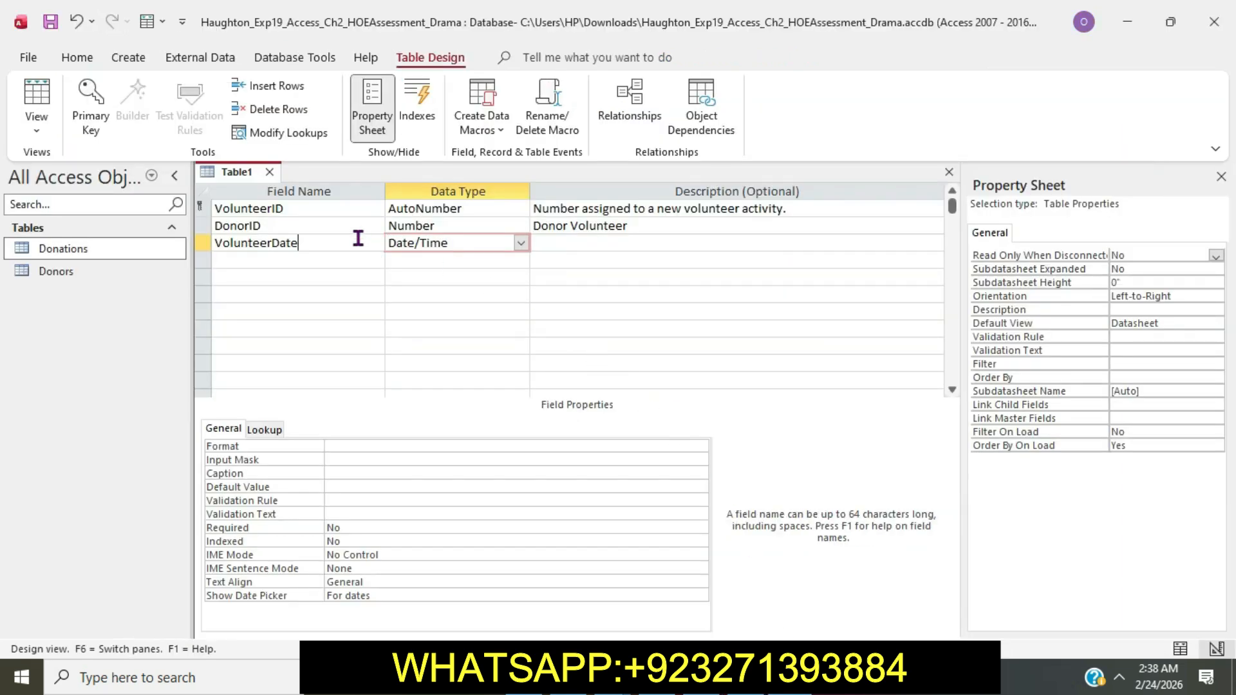
pyautogui.click(332, 474)
pyautogui.hotkey('ctrl', 'v')
pyautogui.click(360, 490)
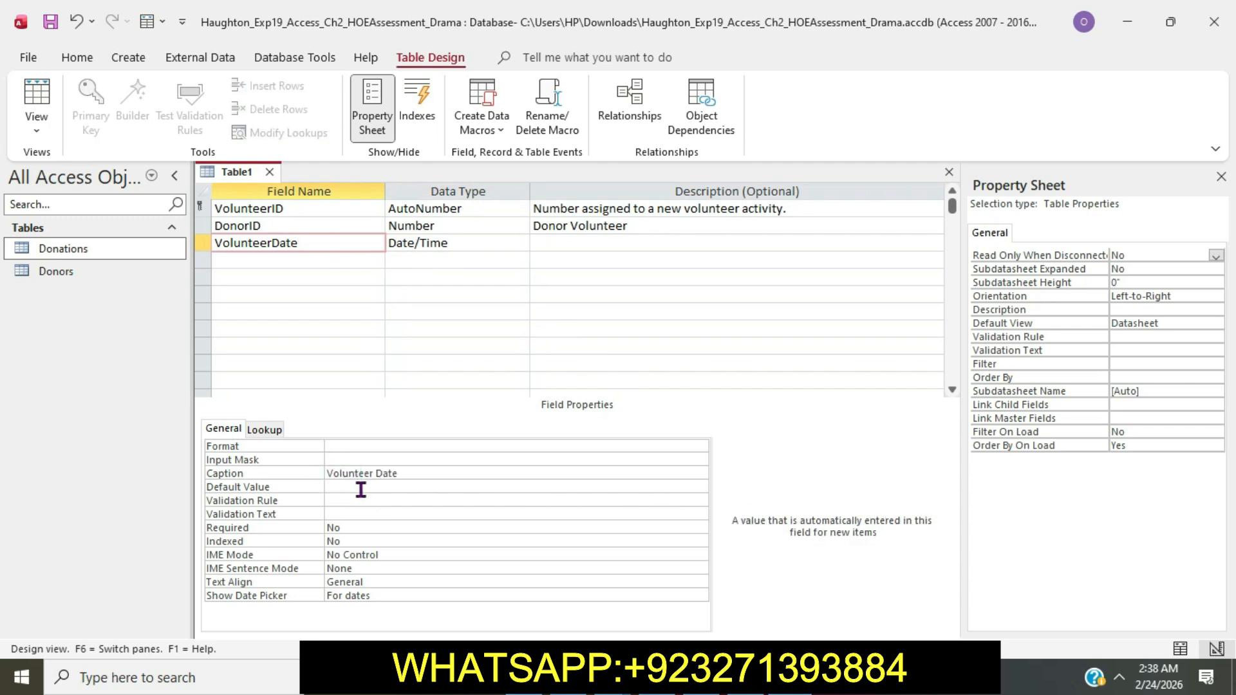
# Step: Check the Datasheet view instruction in Word, and switch the new Access table to Datasheet view, agreeing to save it
pyautogui.hotkey('alt', 'Tab')
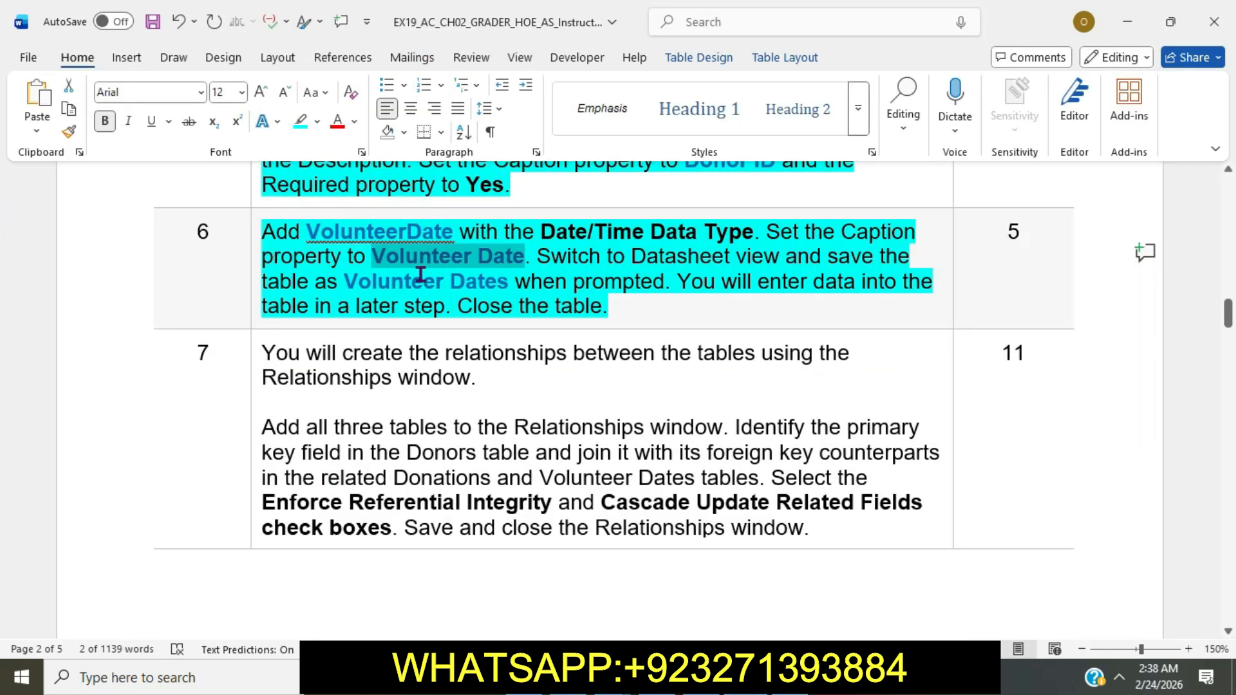
pyautogui.moveTo(539, 257); pyautogui.dragTo(784, 257)
pyautogui.hotkey('alt', 'Tab')
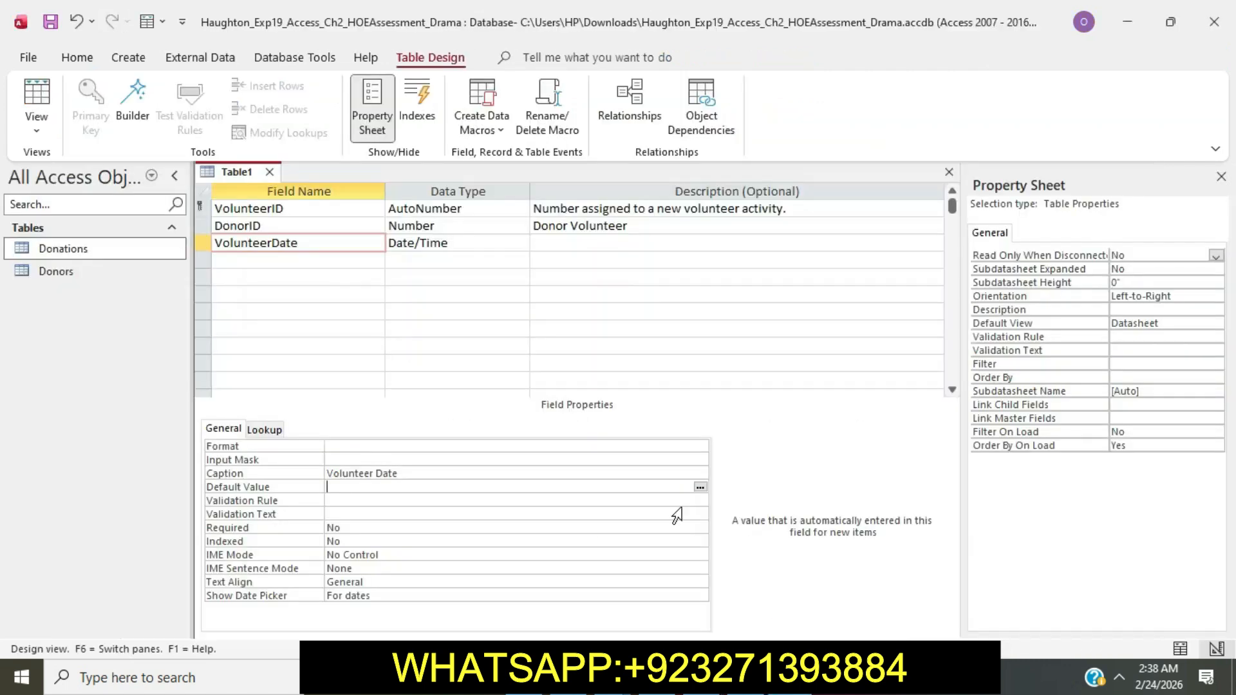
pyautogui.click(37, 130)
pyautogui.click(94, 163)
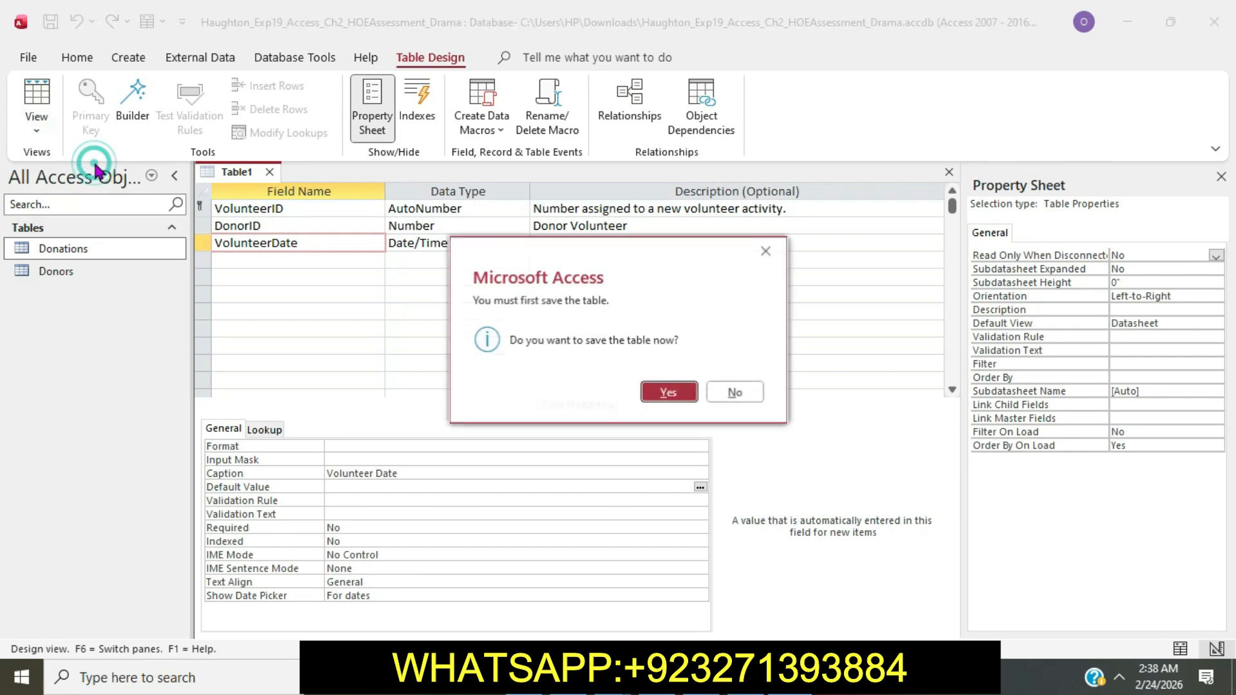
pyautogui.click(669, 386)
# Step: Copy "Volunteer Dates" from the step 6 instruction in Word and save the Access table under that name
pyautogui.hotkey('alt', 'Tab')
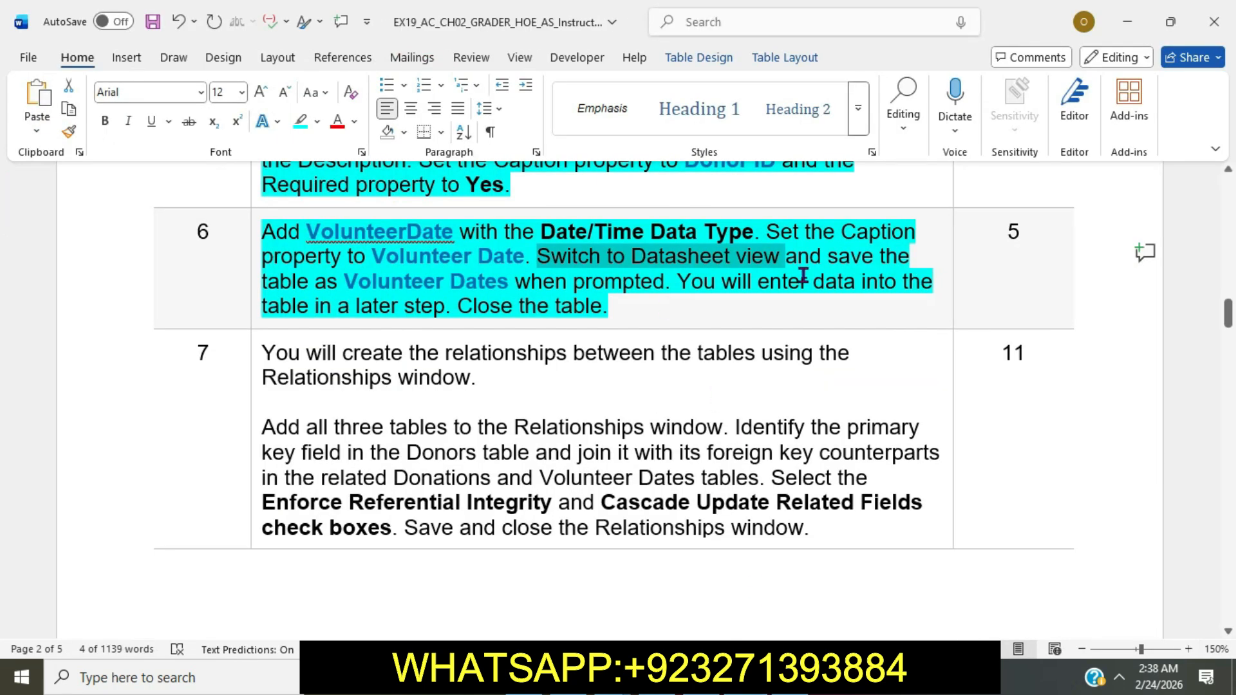
pyautogui.moveTo(346, 281); pyautogui.dragTo(505, 285)
pyautogui.hotkey('ctrl', 'c')
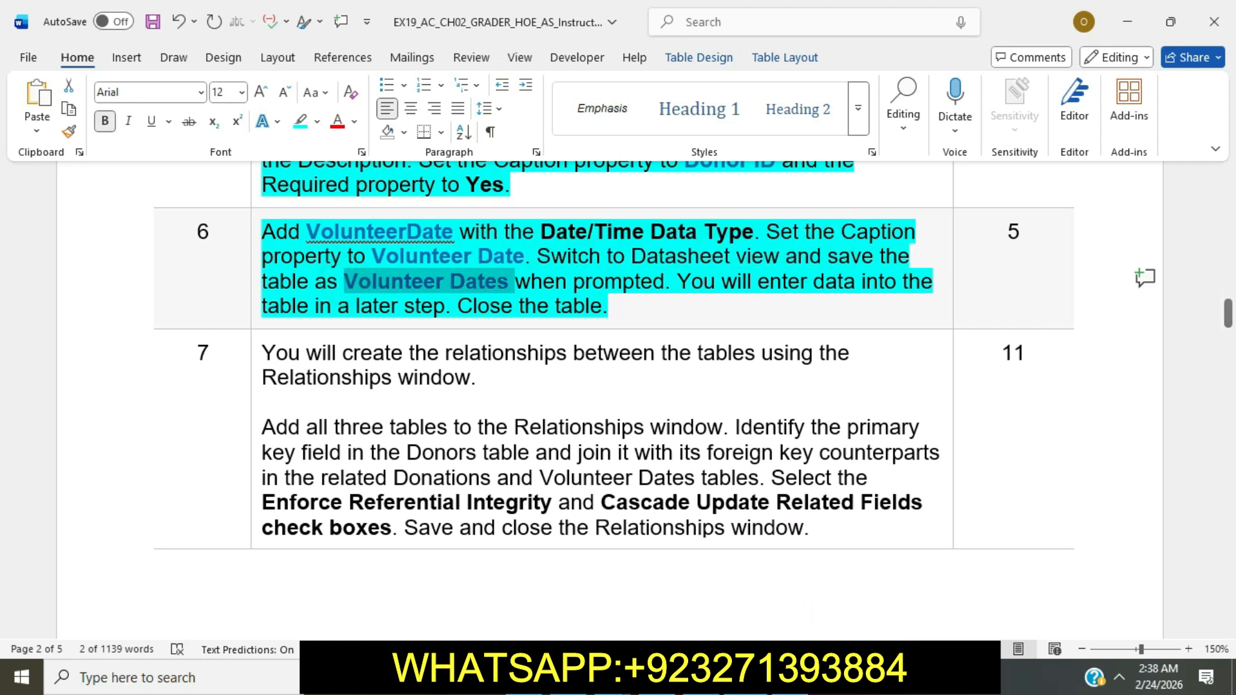
pyautogui.hotkey('alt', 'Tab')
pyautogui.hotkey('ctrl', 'v')
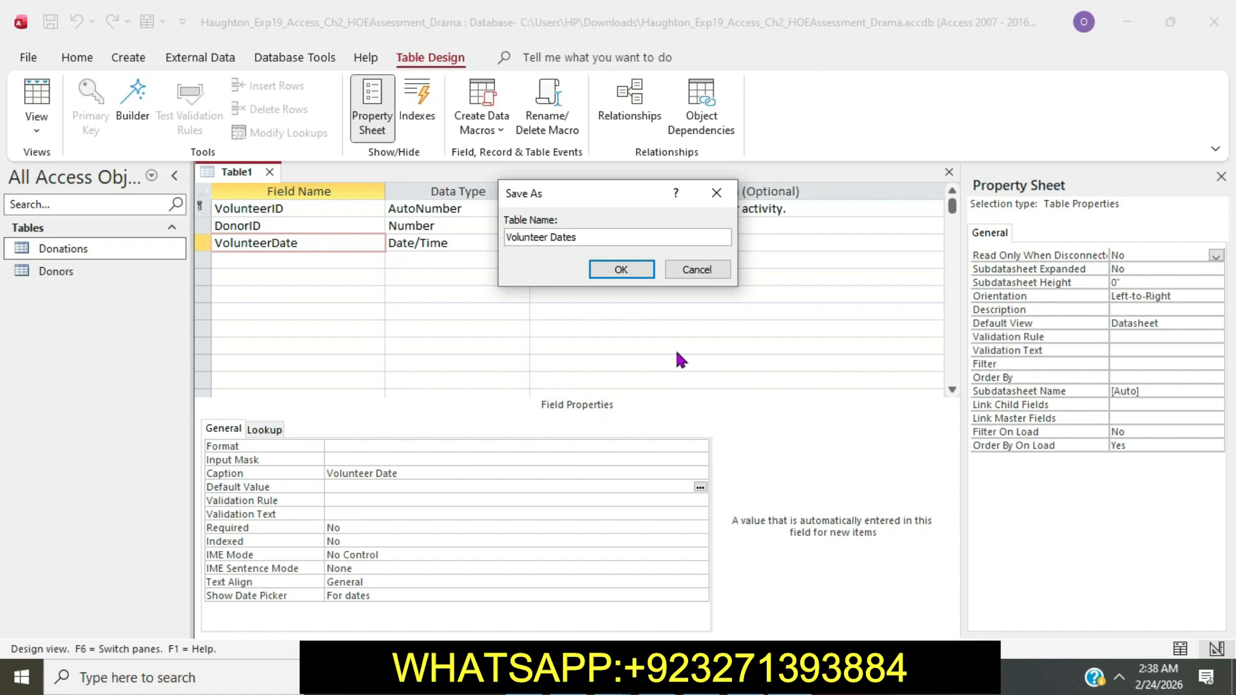
pyautogui.click(640, 269)
# Step: Check the closing instruction in Word, and save and close the Volunteer Dates table in Access
pyautogui.hotkey('alt', 'Tab')
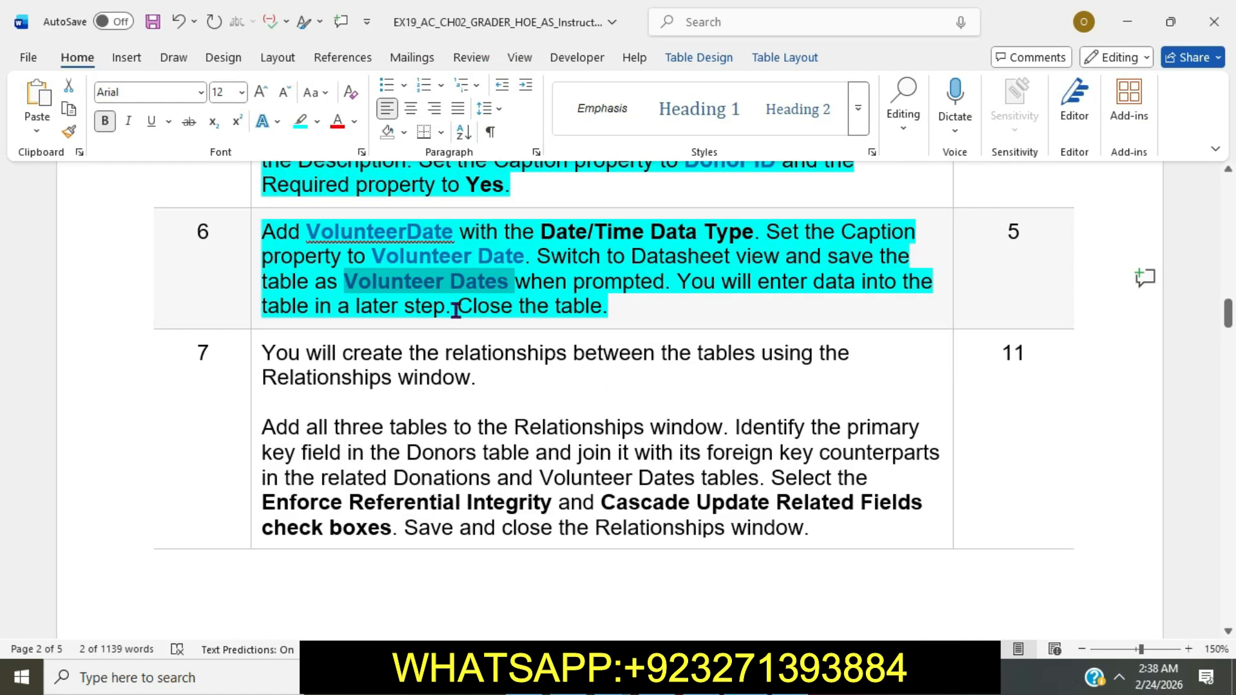
pyautogui.moveTo(464, 307); pyautogui.dragTo(590, 305)
pyautogui.hotkey('alt', 'Tab')
pyautogui.rightClick(276, 172)
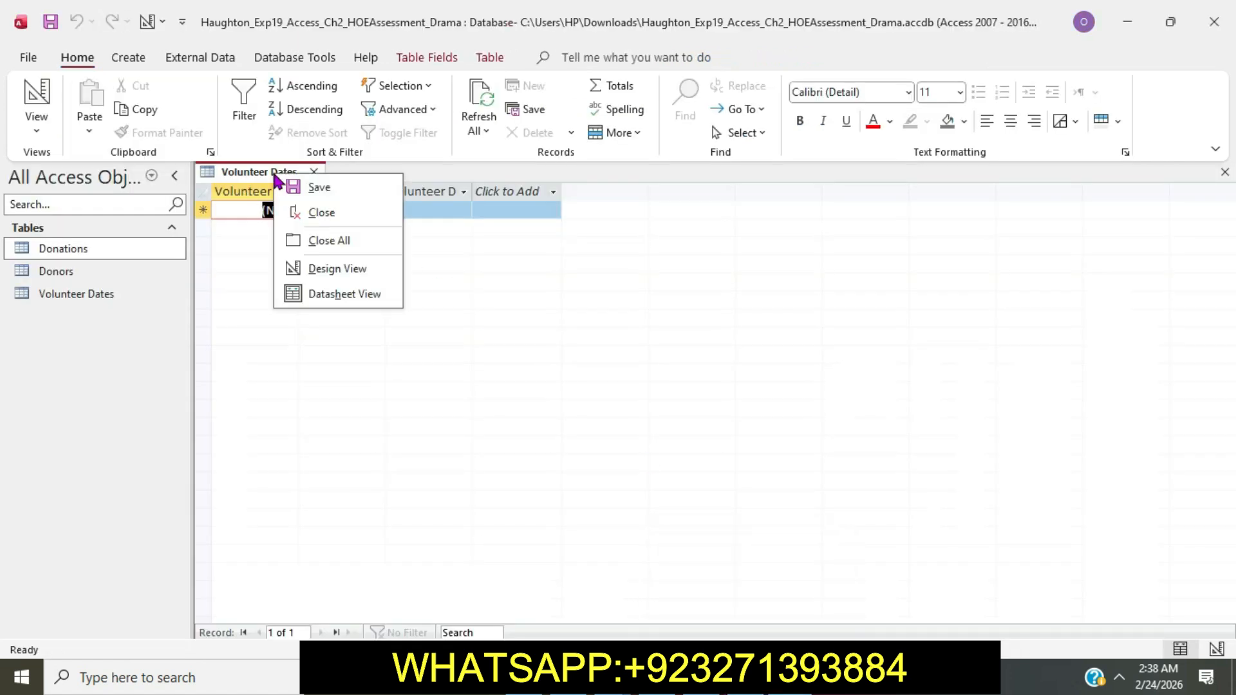
pyautogui.click(309, 179)
pyautogui.rightClick(291, 175)
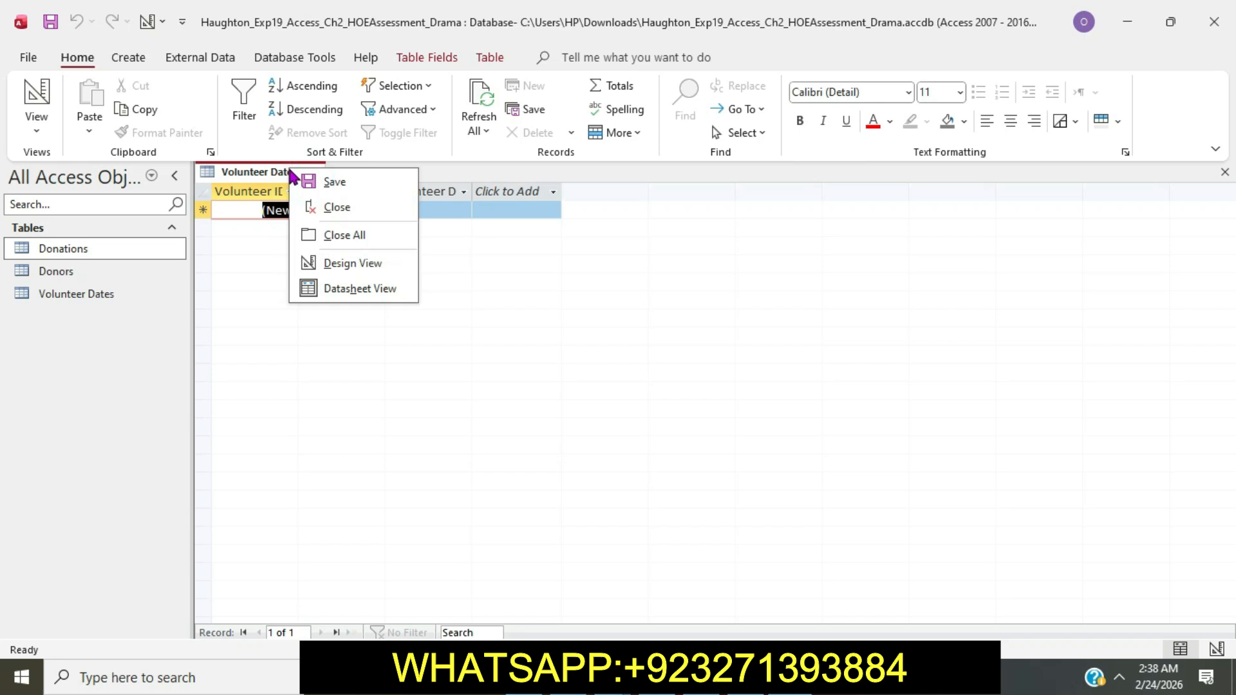
pyautogui.click(345, 205)
# Step: Switch to Word and highlight the whole step 7 instruction cell in turquoise
pyautogui.hotkey('alt', 'Tab')
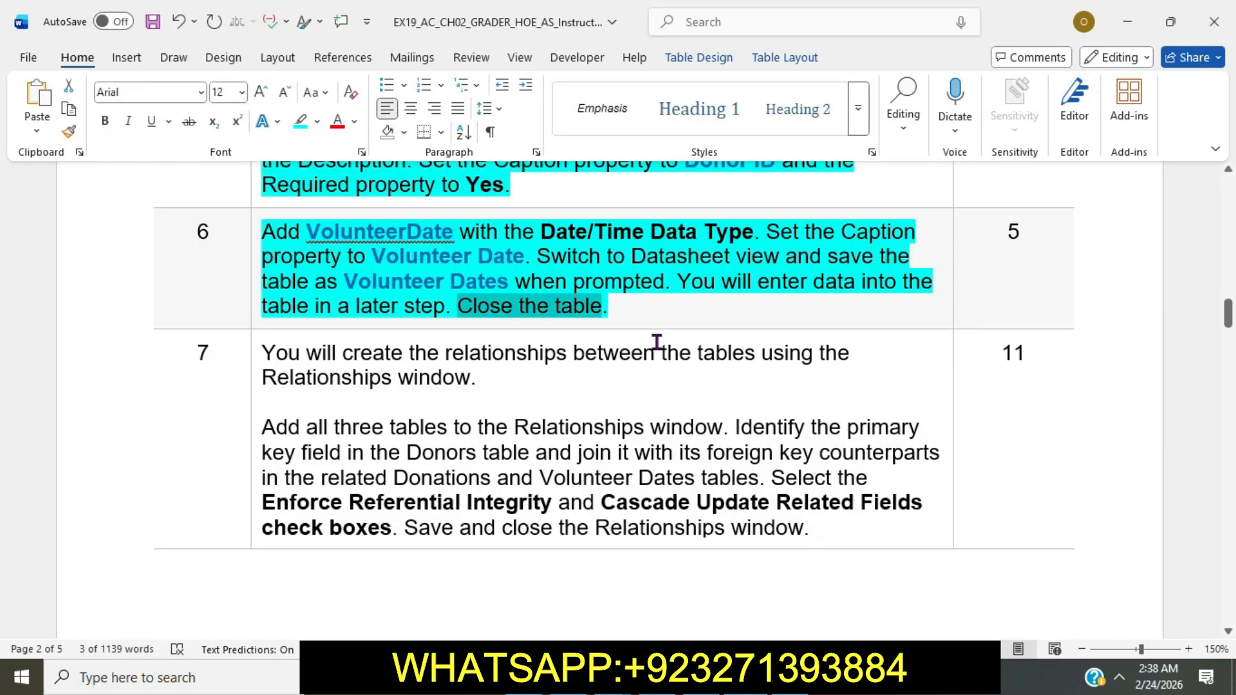
pyautogui.scroll(-3, 661, 353)
pyautogui.click(257, 216)
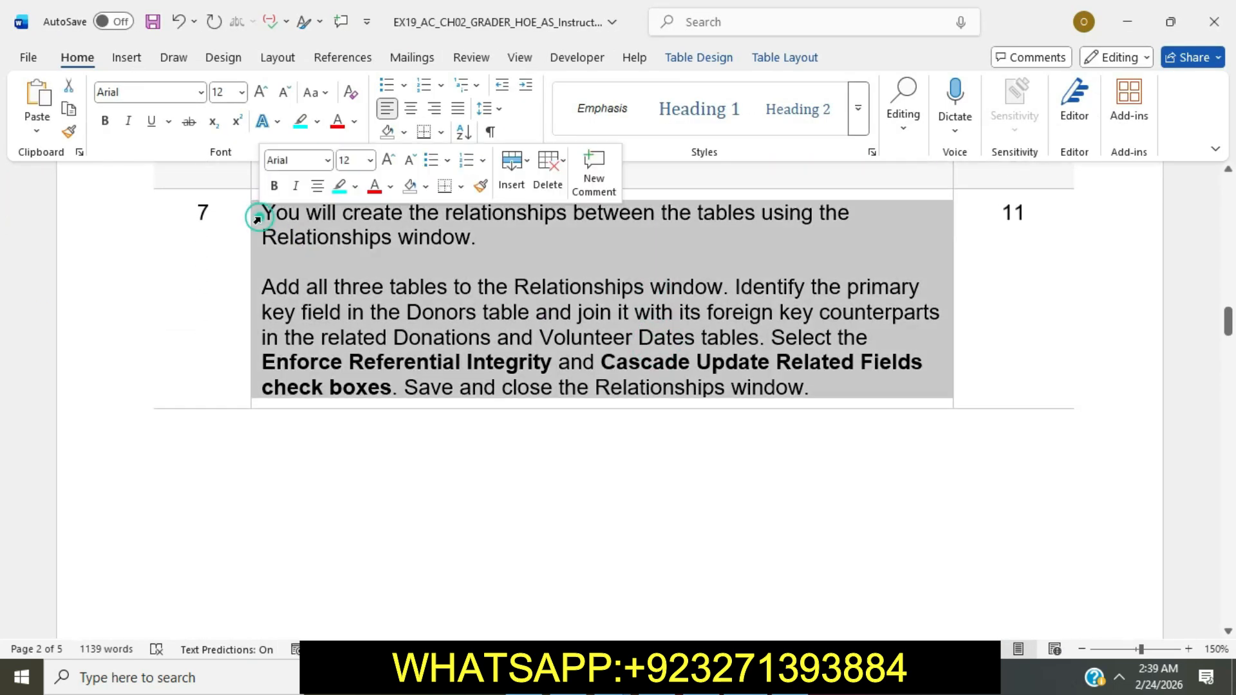
pyautogui.click(339, 186)
pyautogui.click(373, 276)
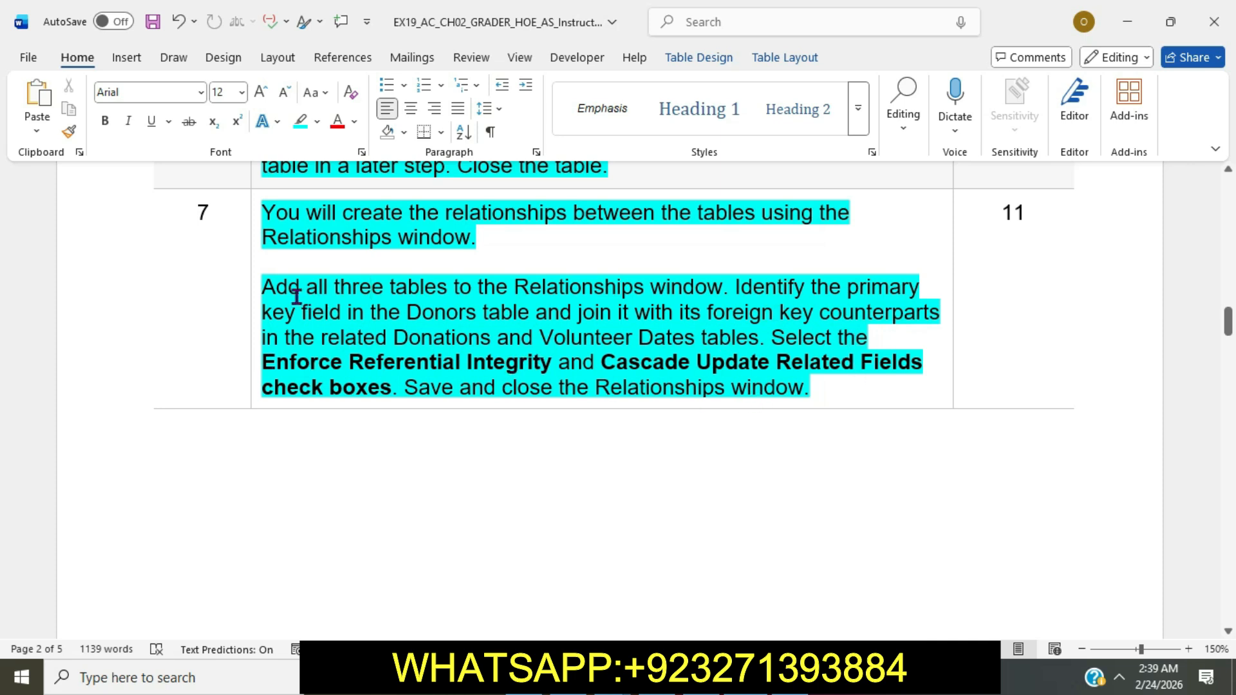
# Step: Check the first relationship instruction in Word, and add the Donations, Donors and Volunteer Dates tables to the Relationships window in Access
pyautogui.moveTo(262, 287); pyautogui.dragTo(687, 293)
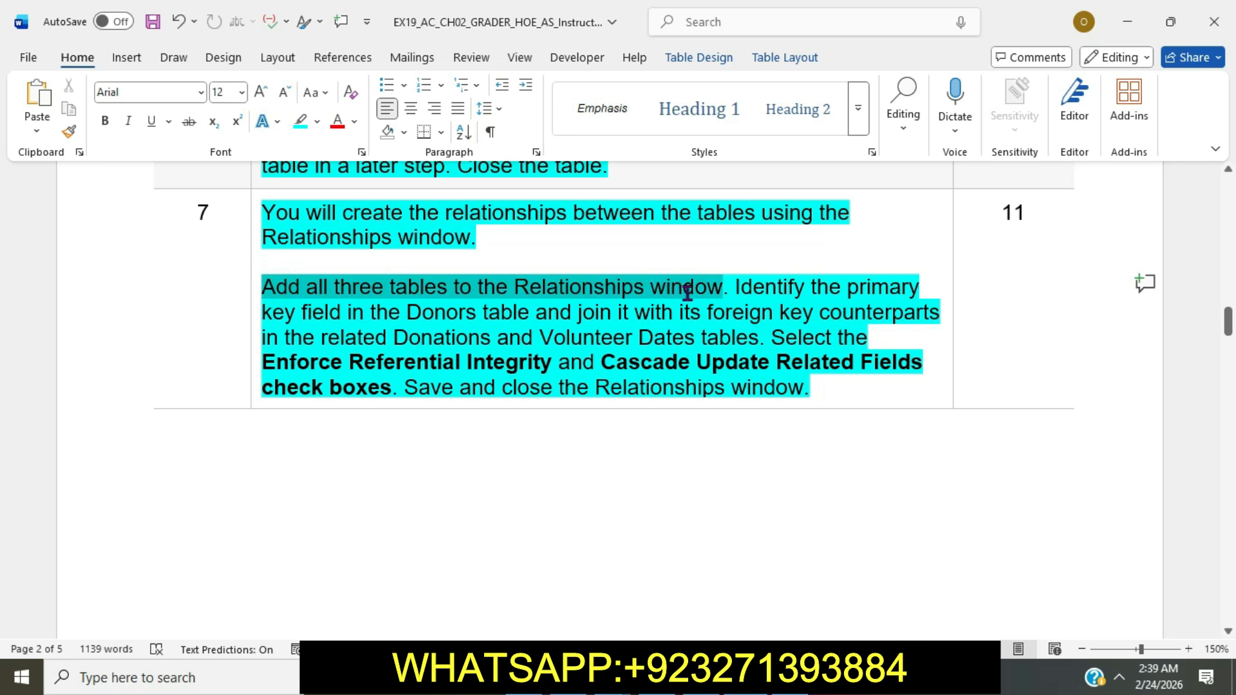
pyautogui.moveTo(789, 679)
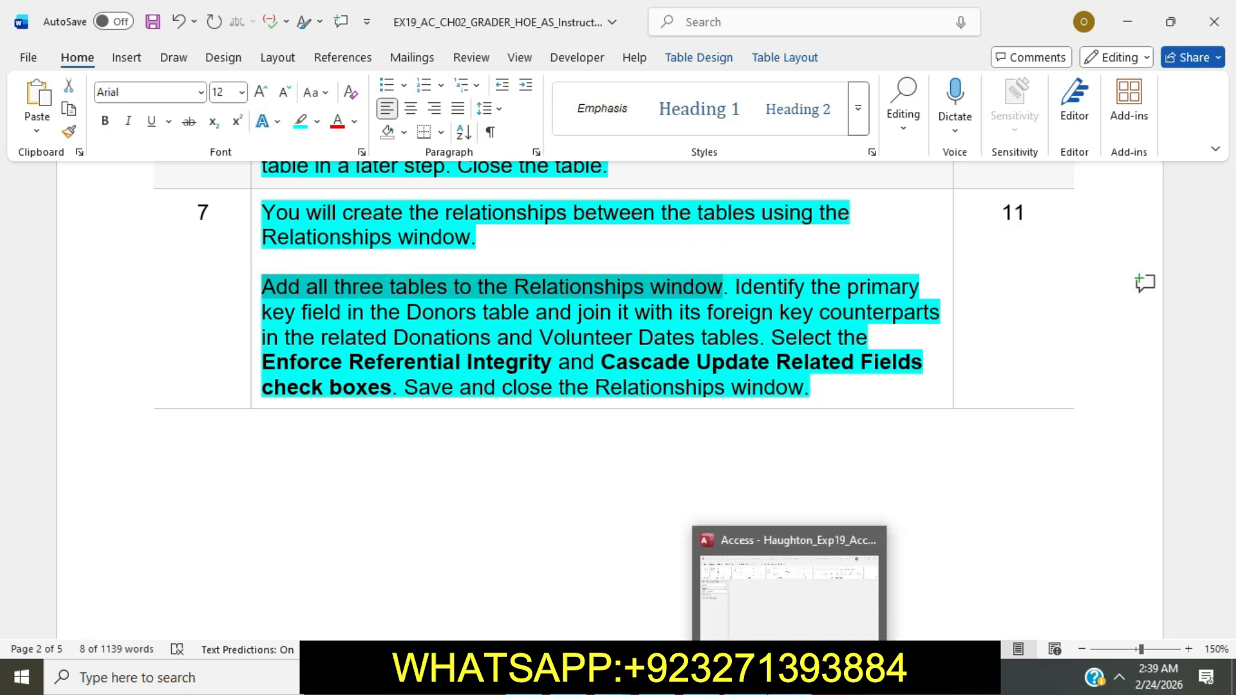
pyautogui.click(789, 592)
pyautogui.click(306, 60)
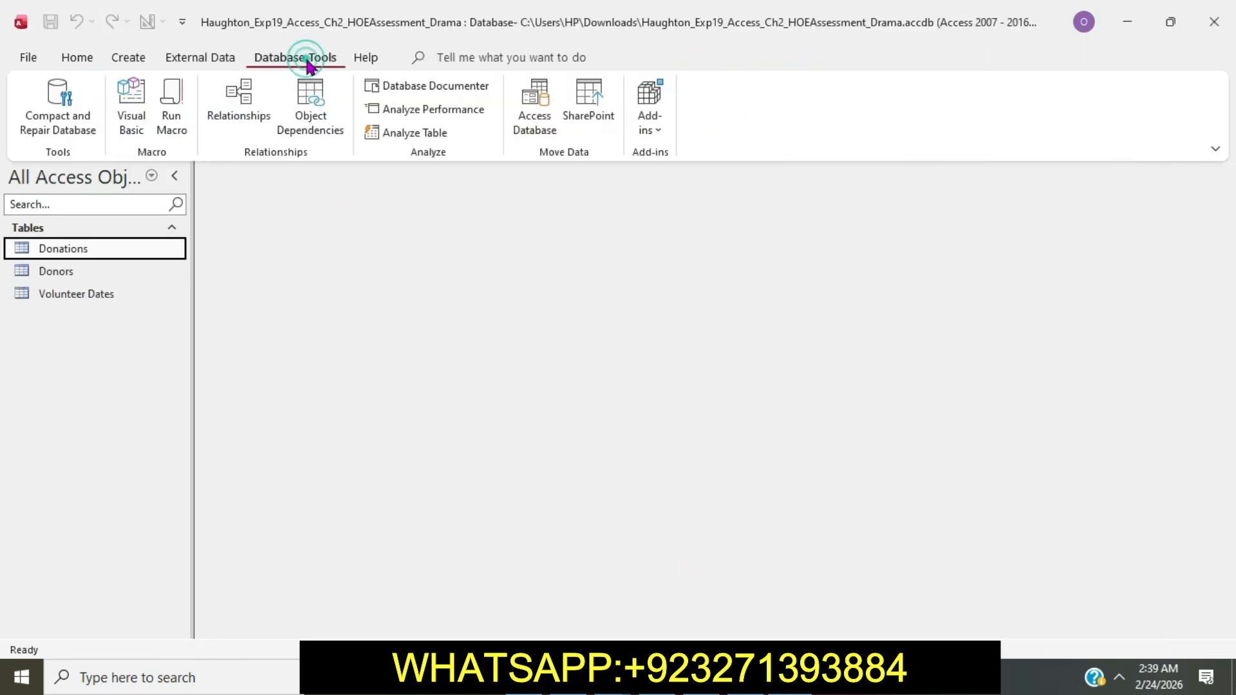
pyautogui.click(249, 103)
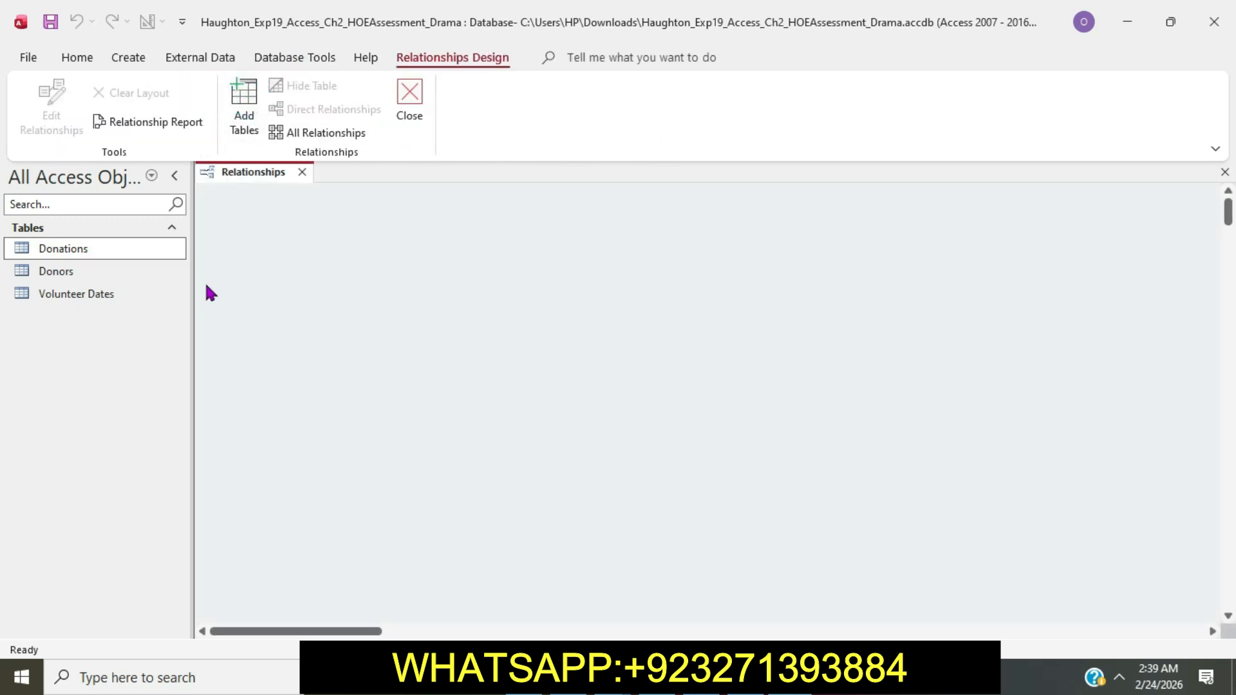
pyautogui.moveTo(141, 251); pyautogui.dragTo(285, 254)
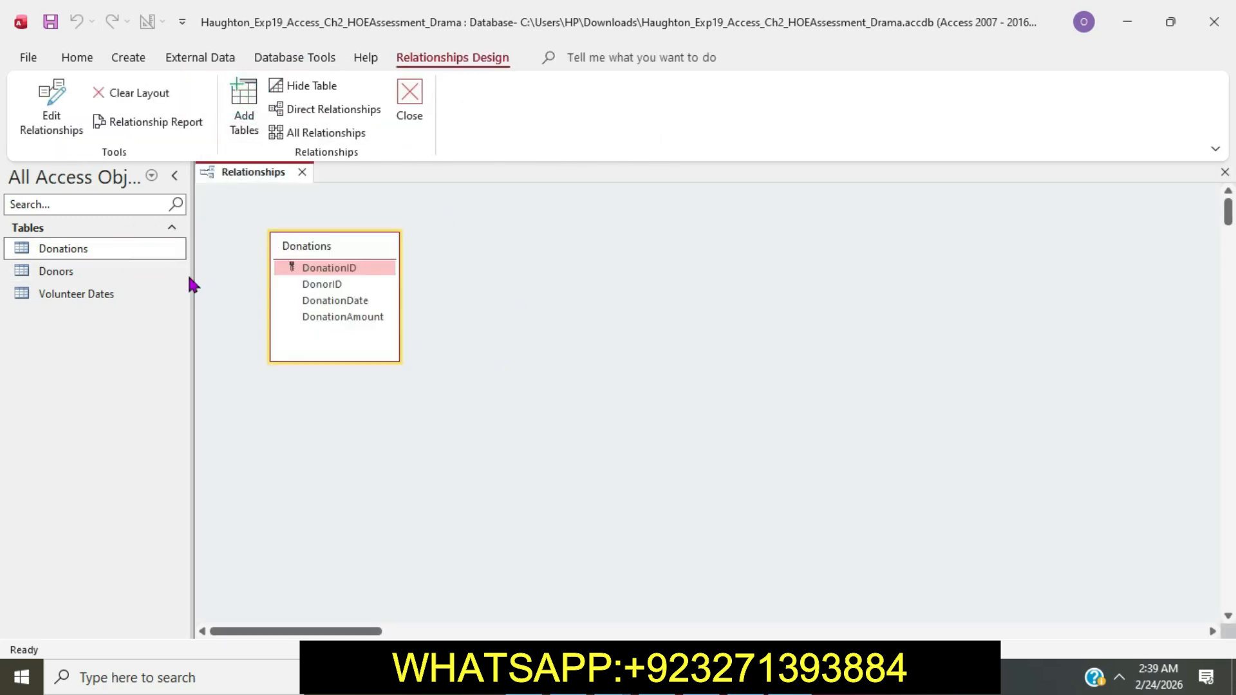
pyautogui.moveTo(101, 271); pyautogui.dragTo(579, 239)
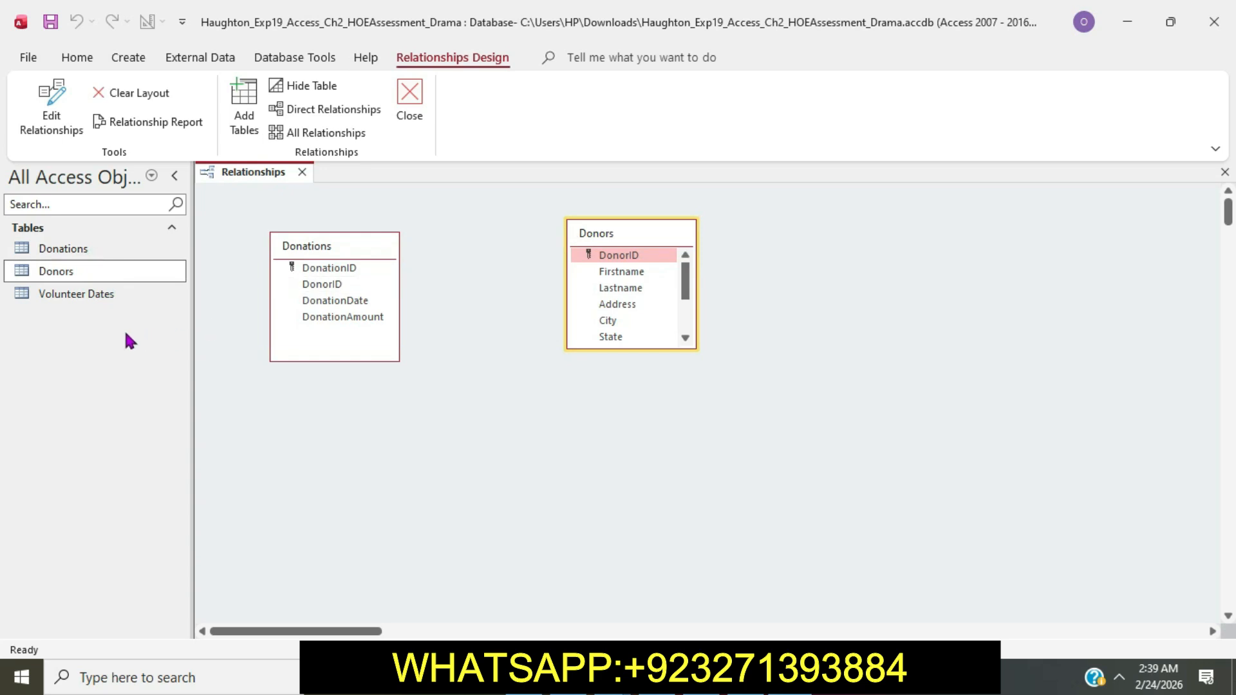
pyautogui.moveTo(110, 293); pyautogui.dragTo(827, 303)
# Step: Join DonorID in Donors to DonorID in Donations, enforcing referential integrity and cascading updates to related fields
pyautogui.hotkey('alt', 'Tab')
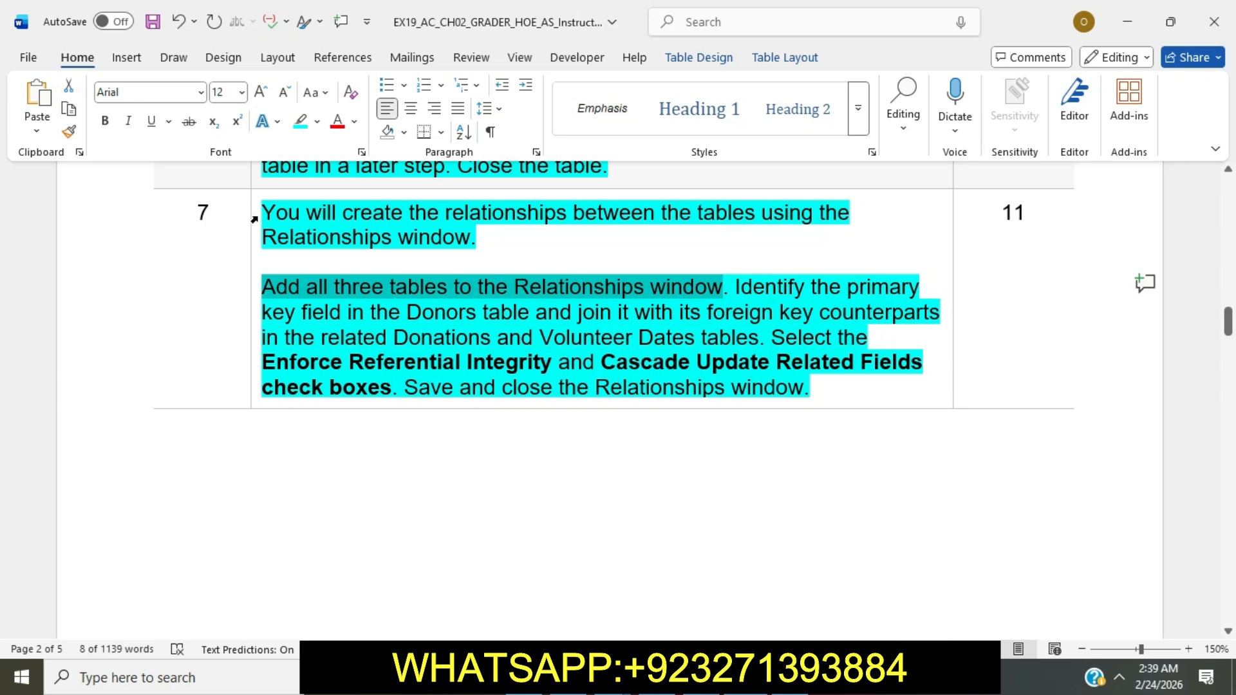
pyautogui.click(786, 679)
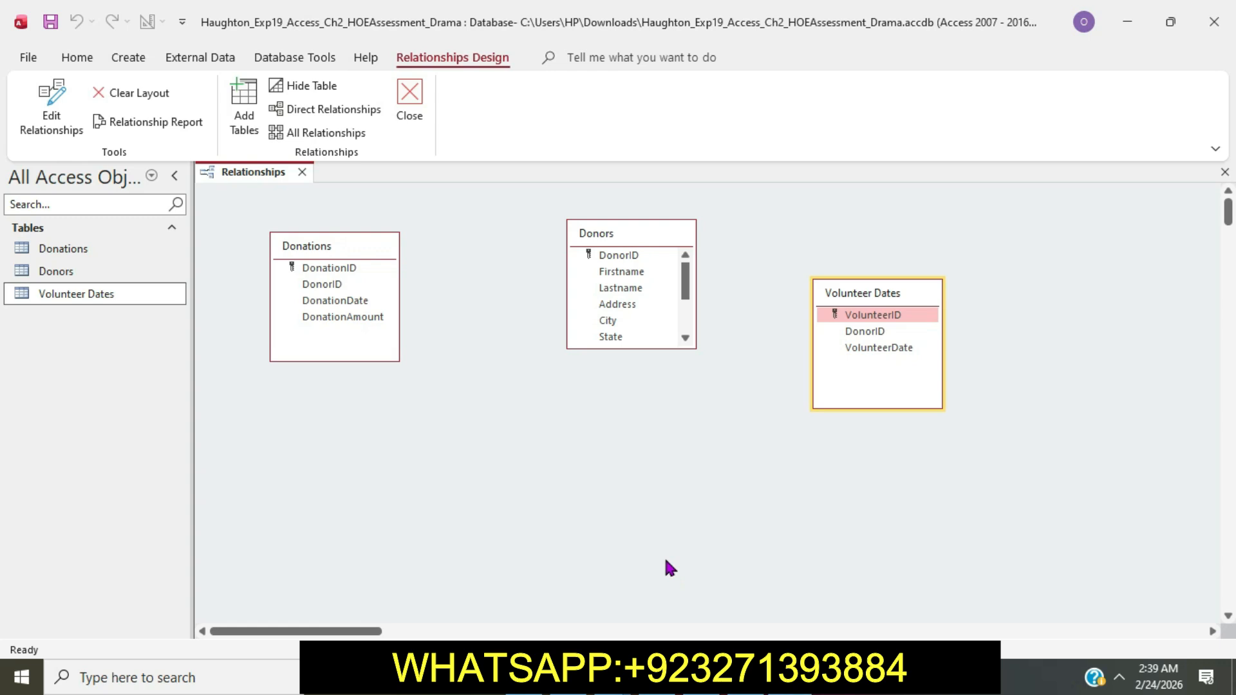
pyautogui.moveTo(621, 255); pyautogui.dragTo(334, 284)
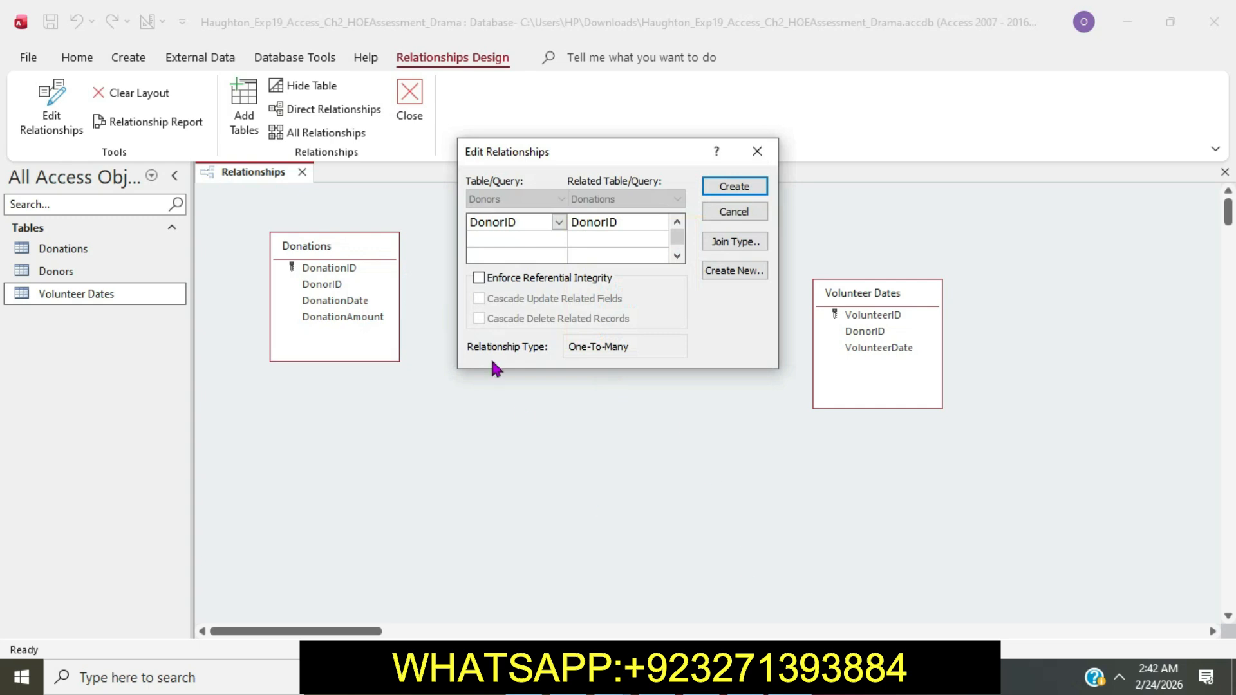
pyautogui.click(478, 282)
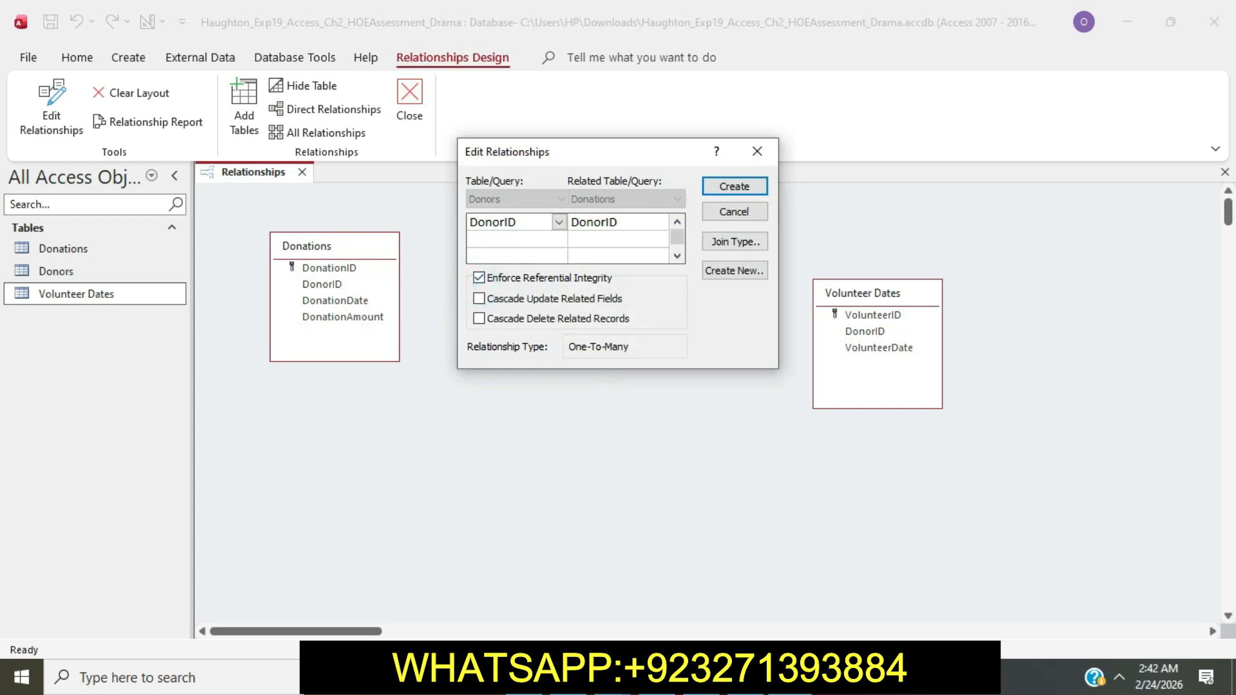
pyautogui.click(478, 299)
pyautogui.click(734, 186)
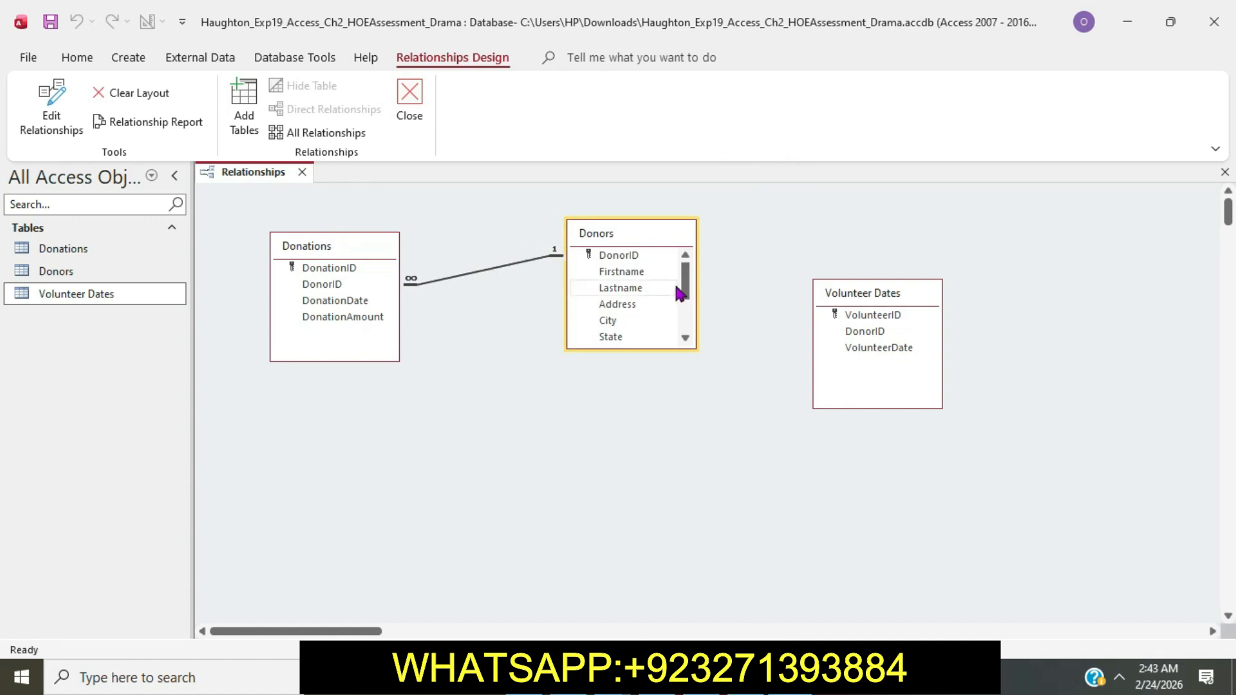
# Step: Join DonorID in Donors to DonorID in Volunteer Dates with Enforce Referential Integrity and Cascade Update Related Fields
pyautogui.moveTo(641, 257); pyautogui.dragTo(866, 330)
pyautogui.click(478, 278)
pyautogui.click(479, 299)
pyautogui.click(722, 191)
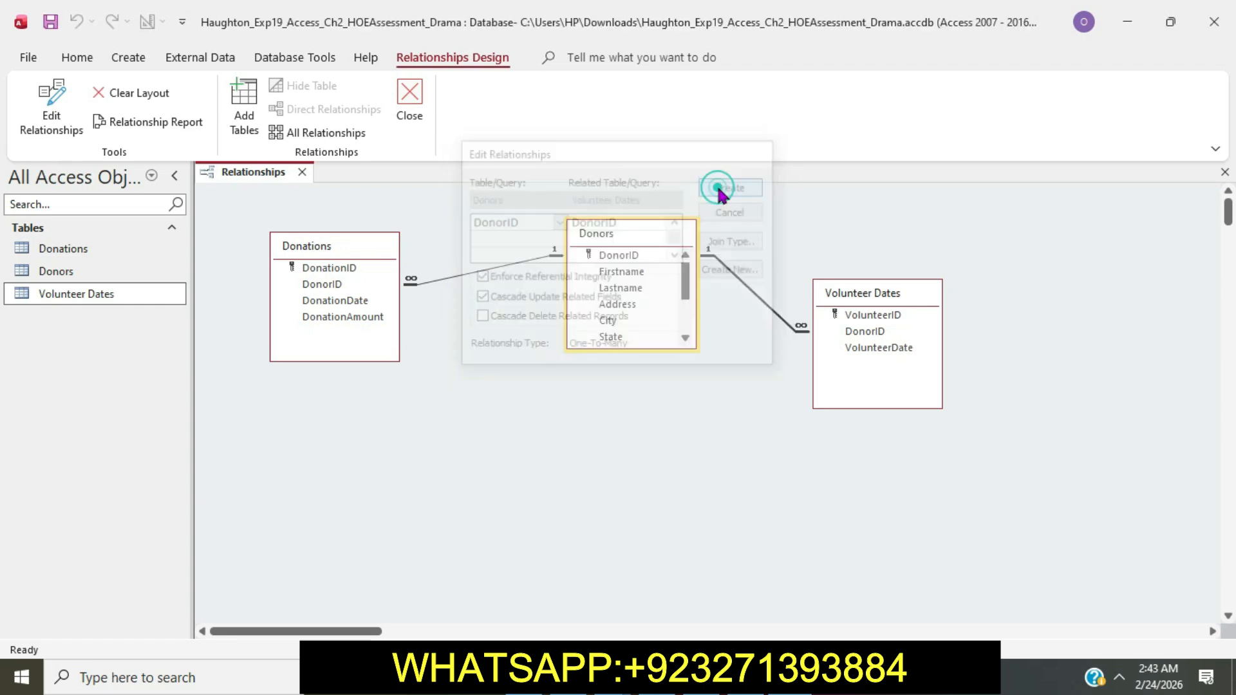
# Step: Check the end of step 7 in Word, and save and close the Relationships window in Access
pyautogui.hotkey('alt', 'Tab')
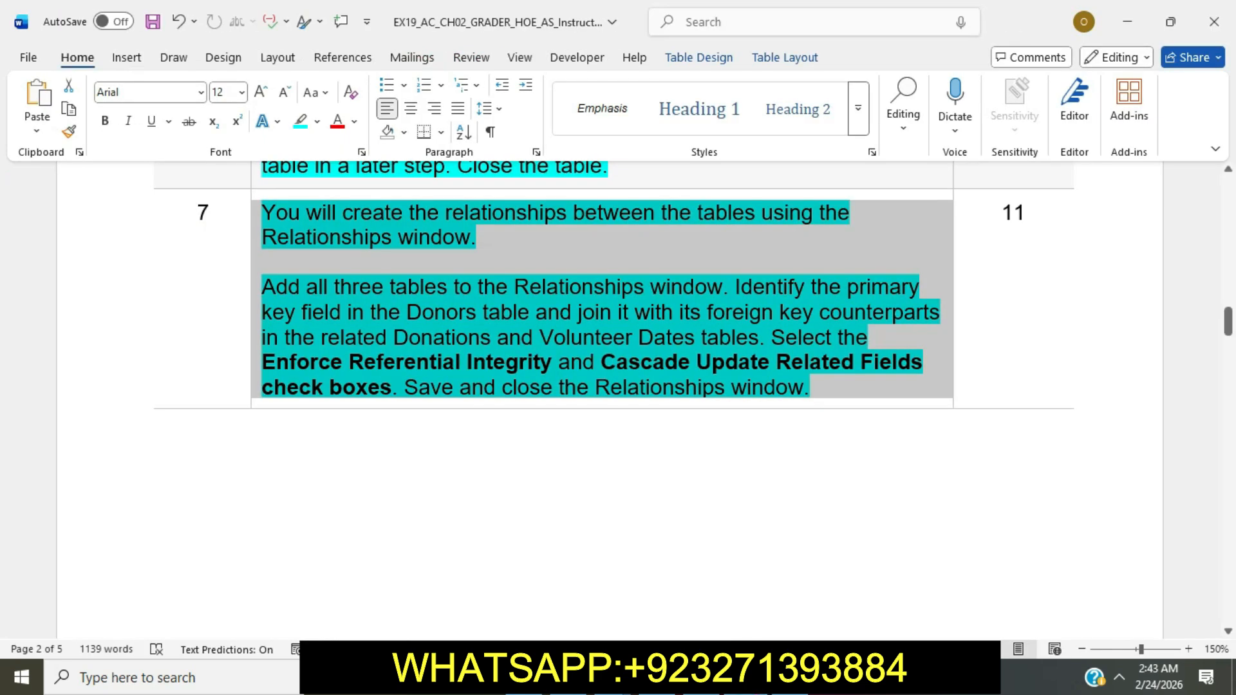
pyautogui.click(684, 389)
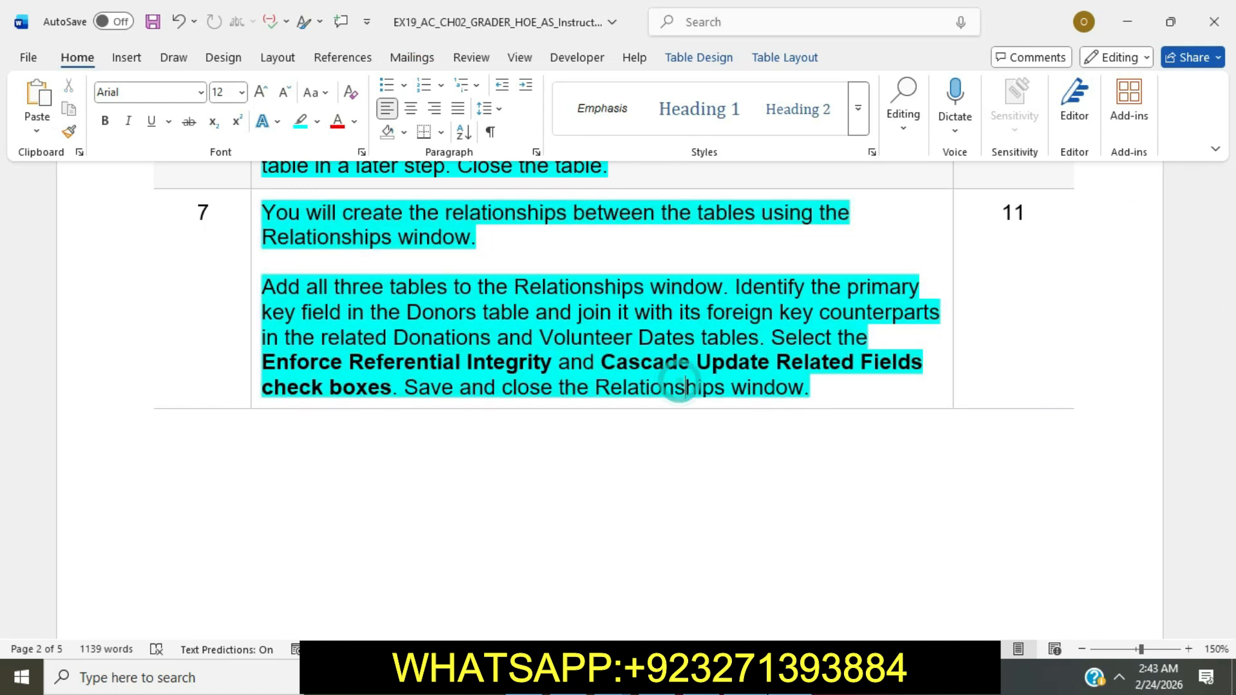
pyautogui.hotkey('alt', 'Tab')
pyautogui.rightClick(267, 179)
pyautogui.click(318, 185)
pyautogui.rightClick(280, 175)
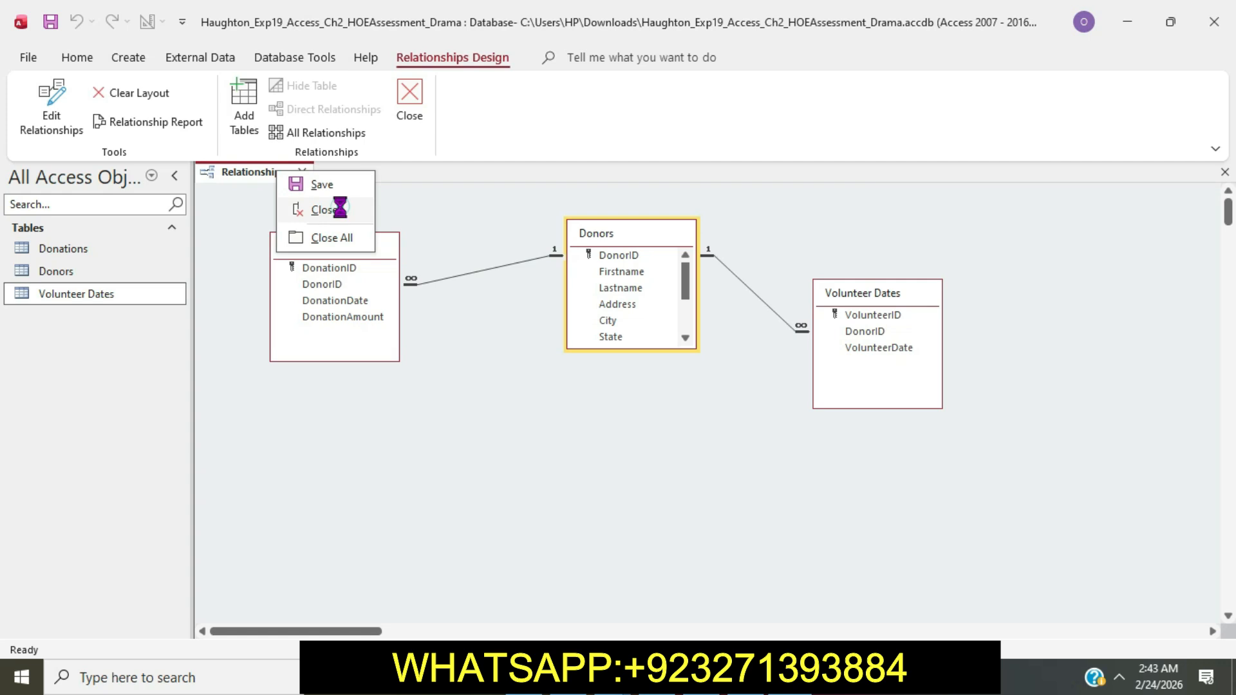
pyautogui.click(339, 208)
# Step: Switch to Word and highlight the whole step 8 instruction cell, including its records table, in turquoise
pyautogui.hotkey('alt', 'Tab')
pyautogui.scroll(-10, 714, 484)
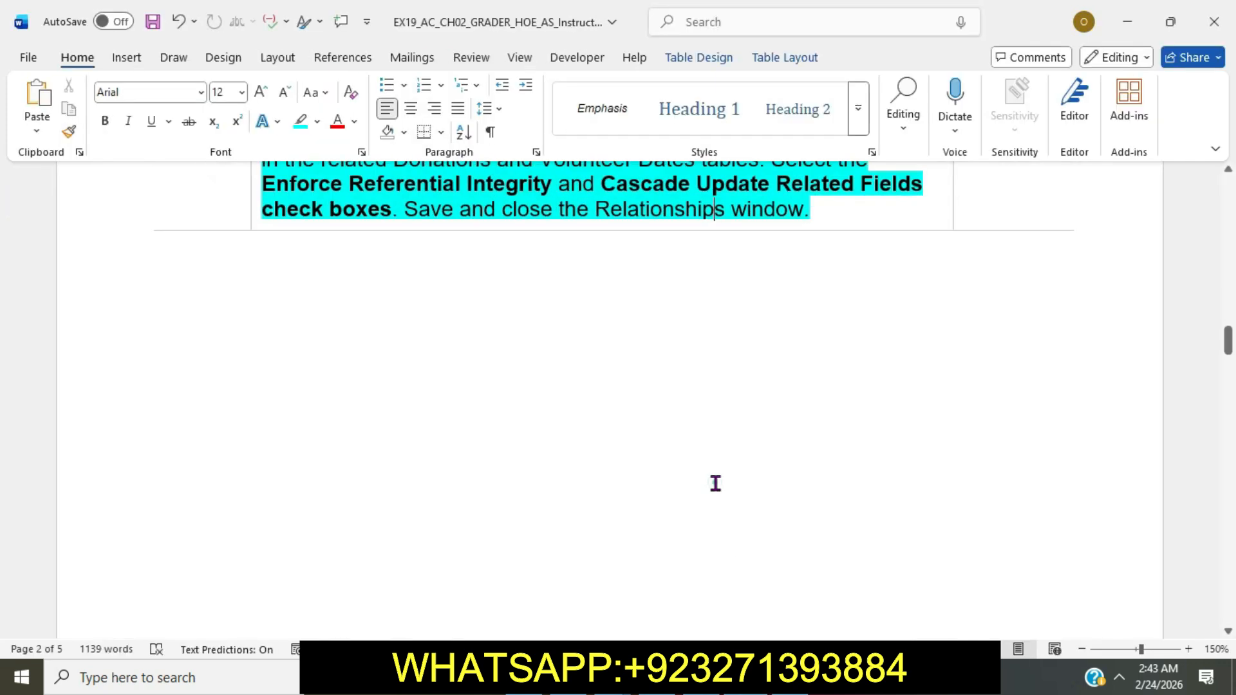
pyautogui.scroll(-3, 715, 483)
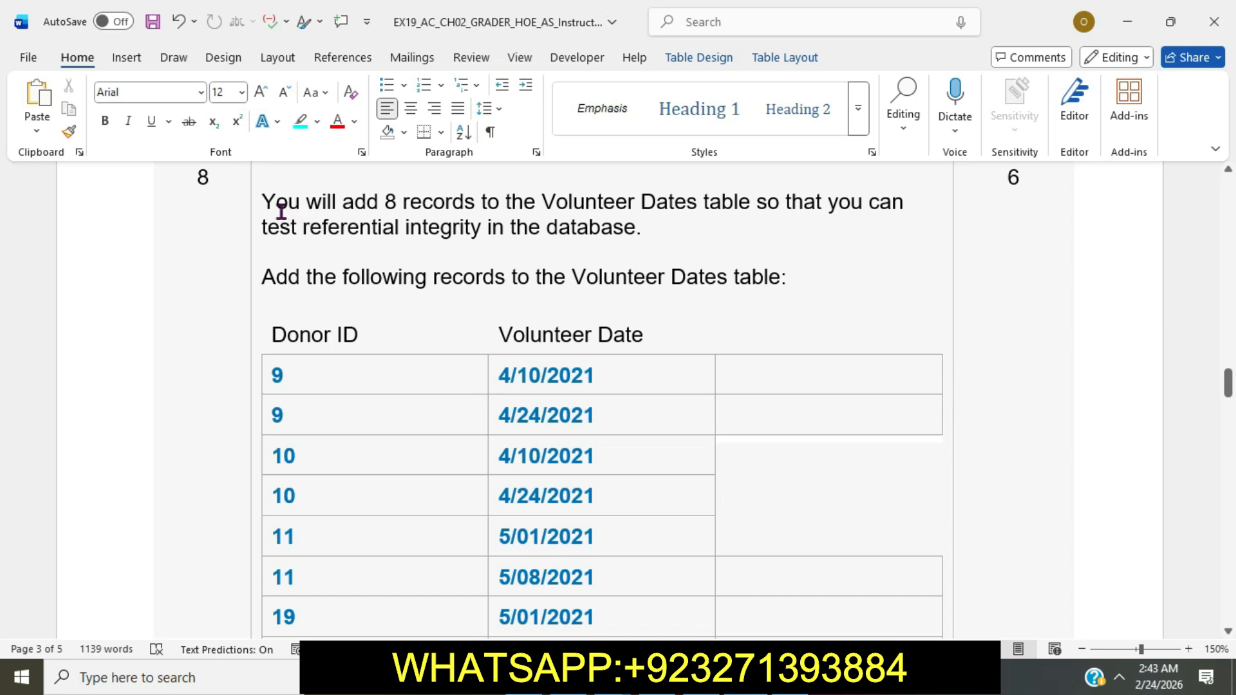
pyautogui.tripleClick(256, 205)
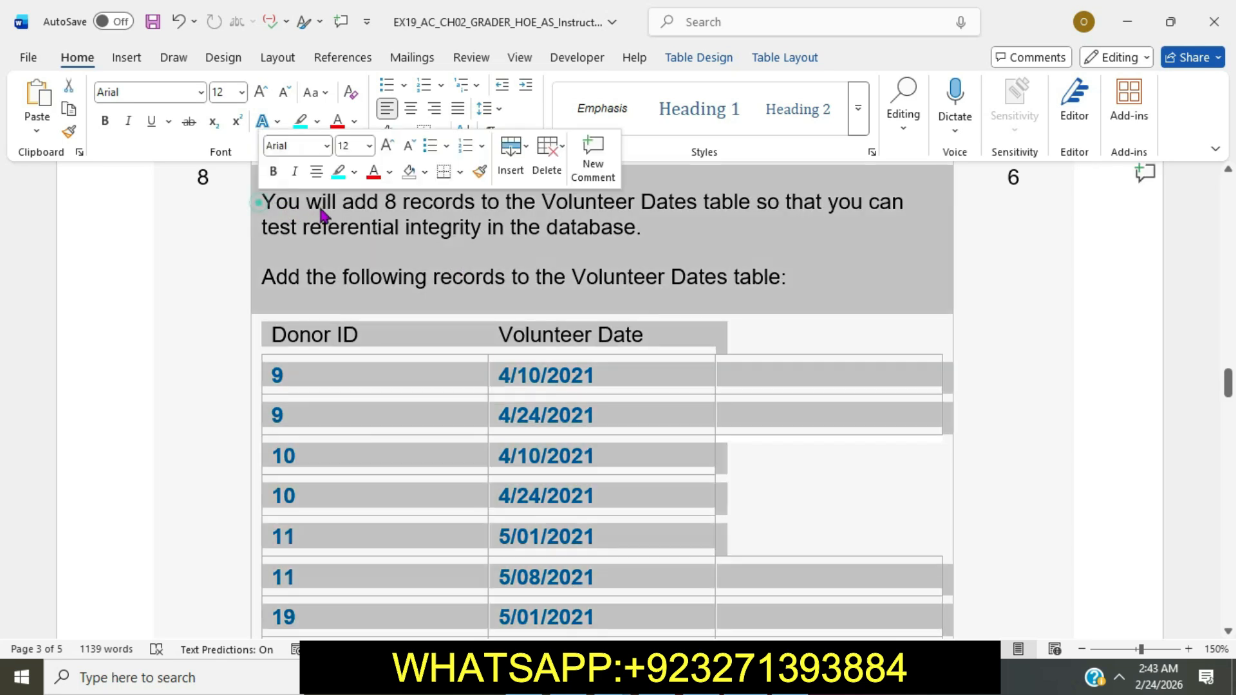
pyautogui.click(338, 171)
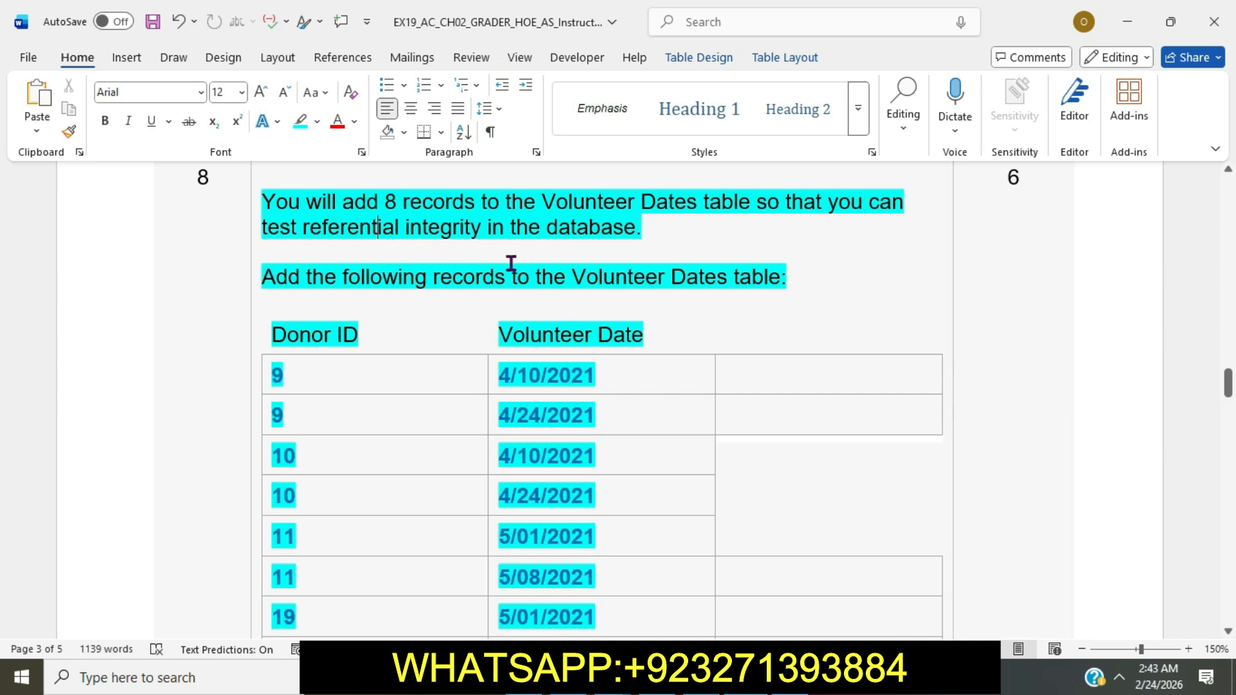
# Step: Review the step 8 records in Word, and open the Volunteer Dates table in Access
pyautogui.scroll(-3, 709, 268)
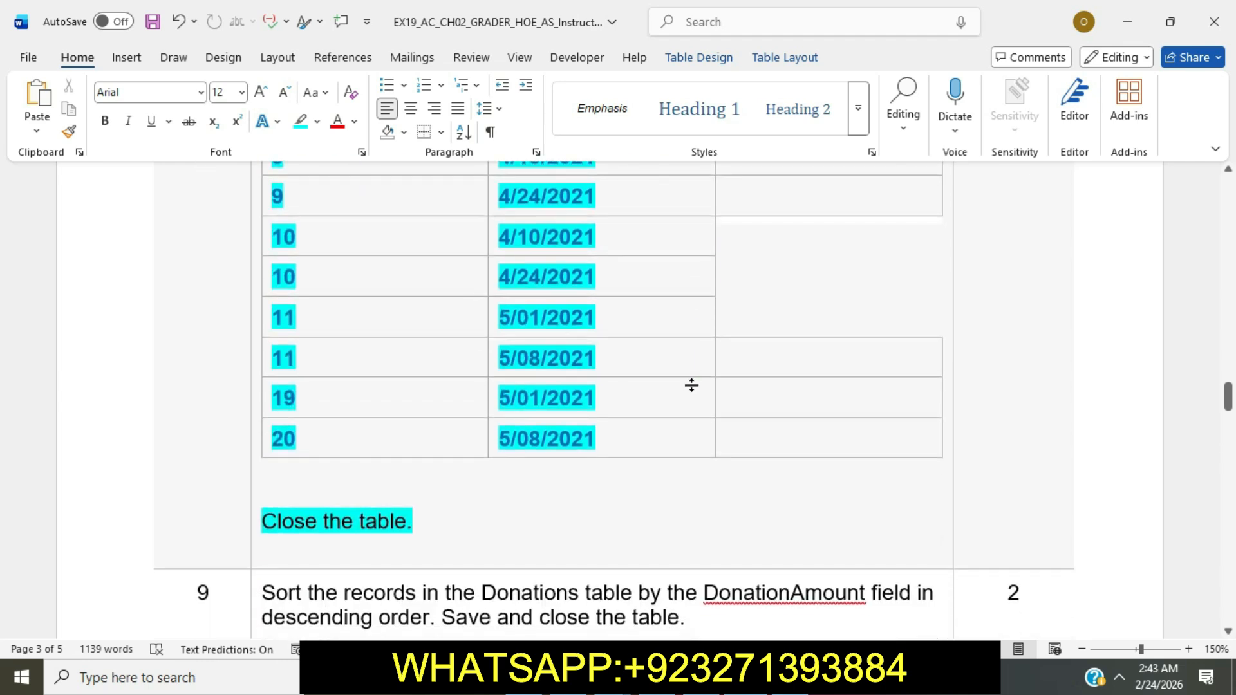
pyautogui.scroll(4, 691, 385)
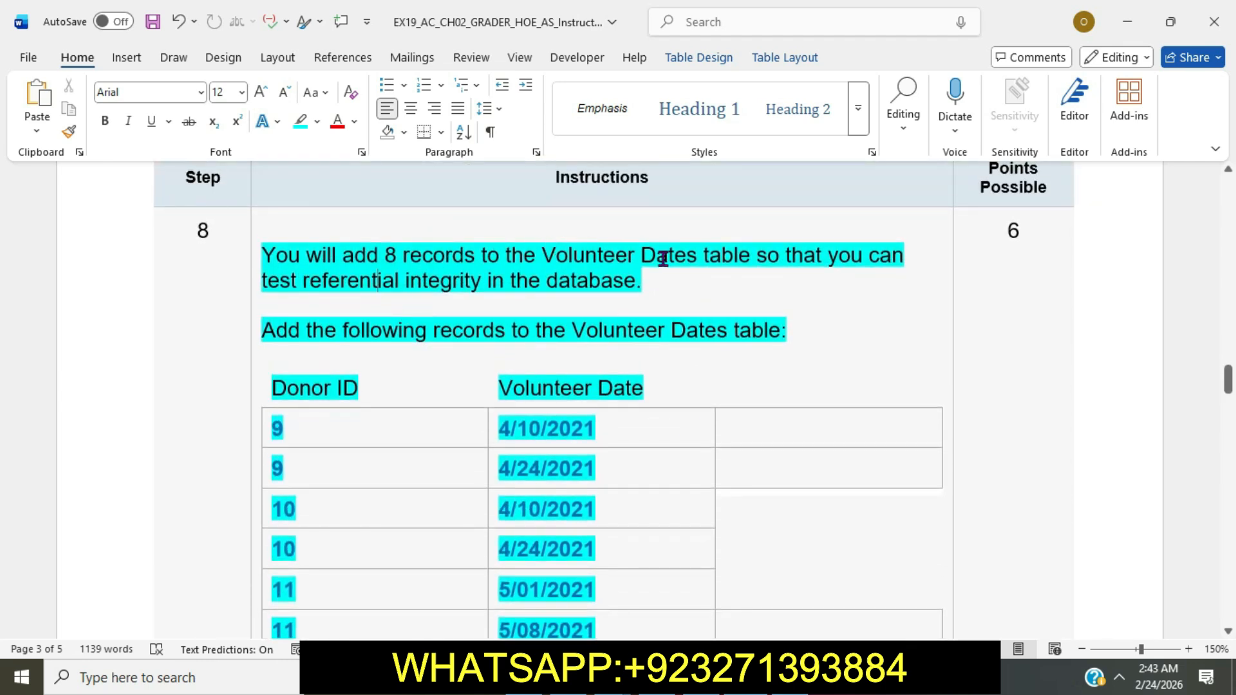
pyautogui.click(791, 678)
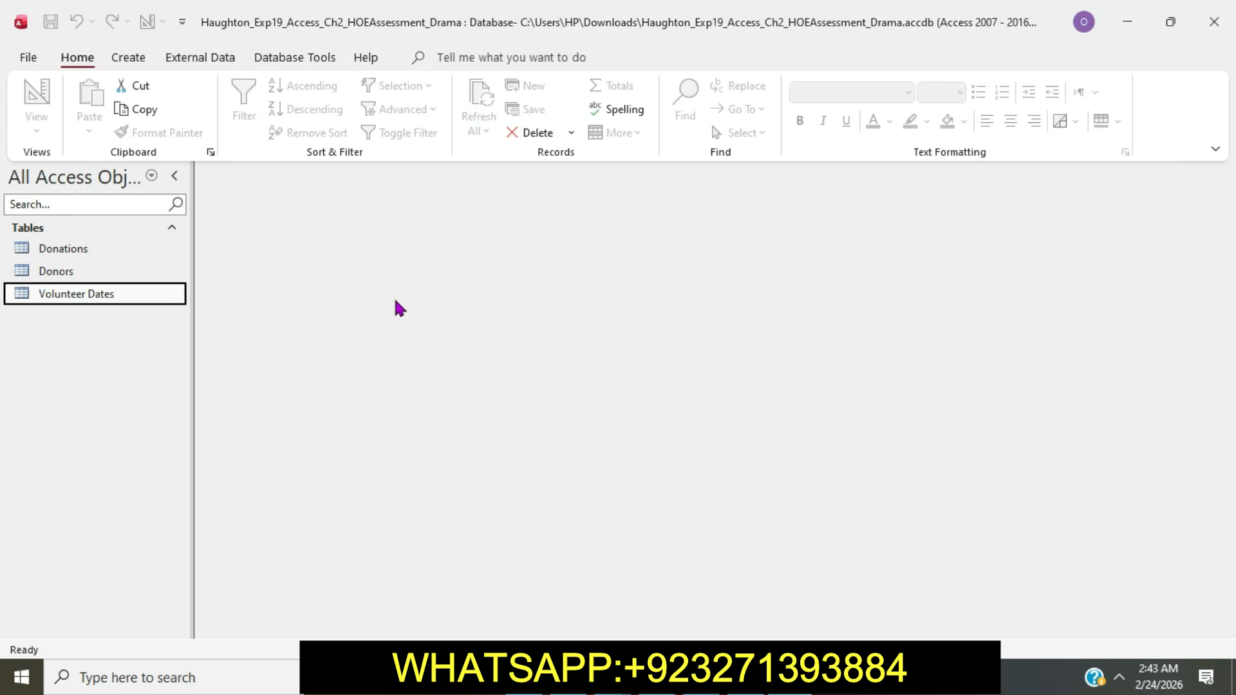
pyautogui.doubleClick(113, 293)
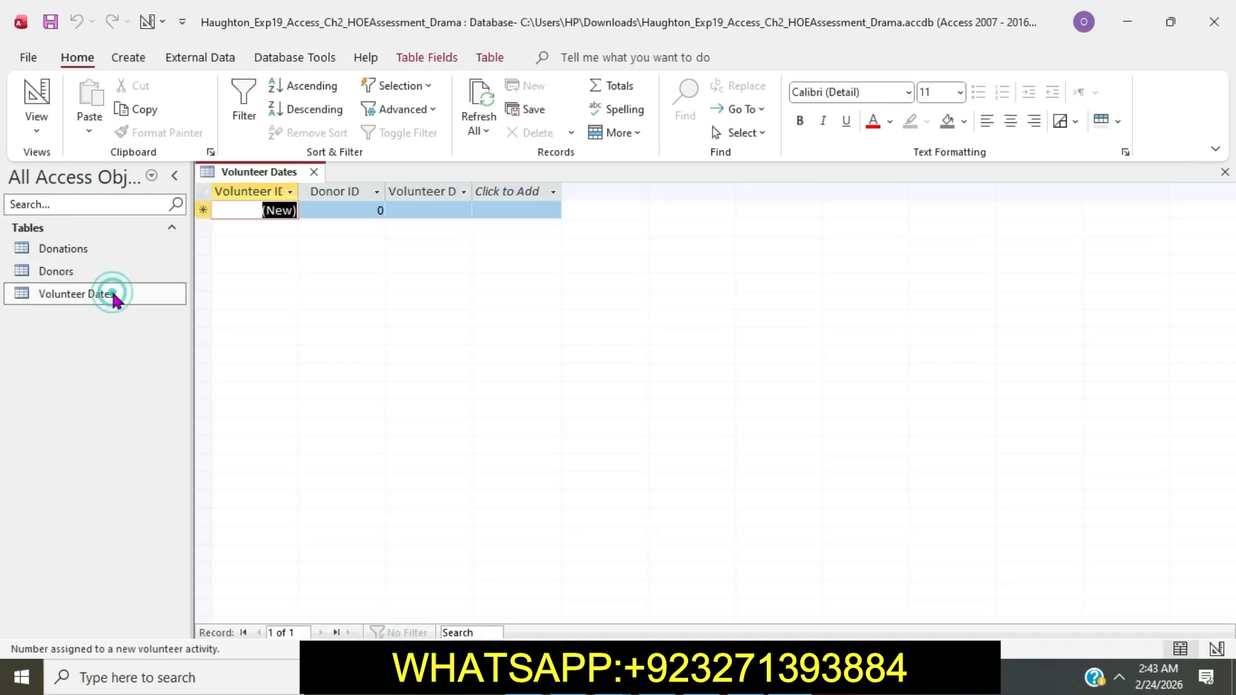
# Step: Check the step 8 records in Word, and enter Donor ID 9 for the first two records of the Volunteer Dates table in Access
pyautogui.click(747, 678)
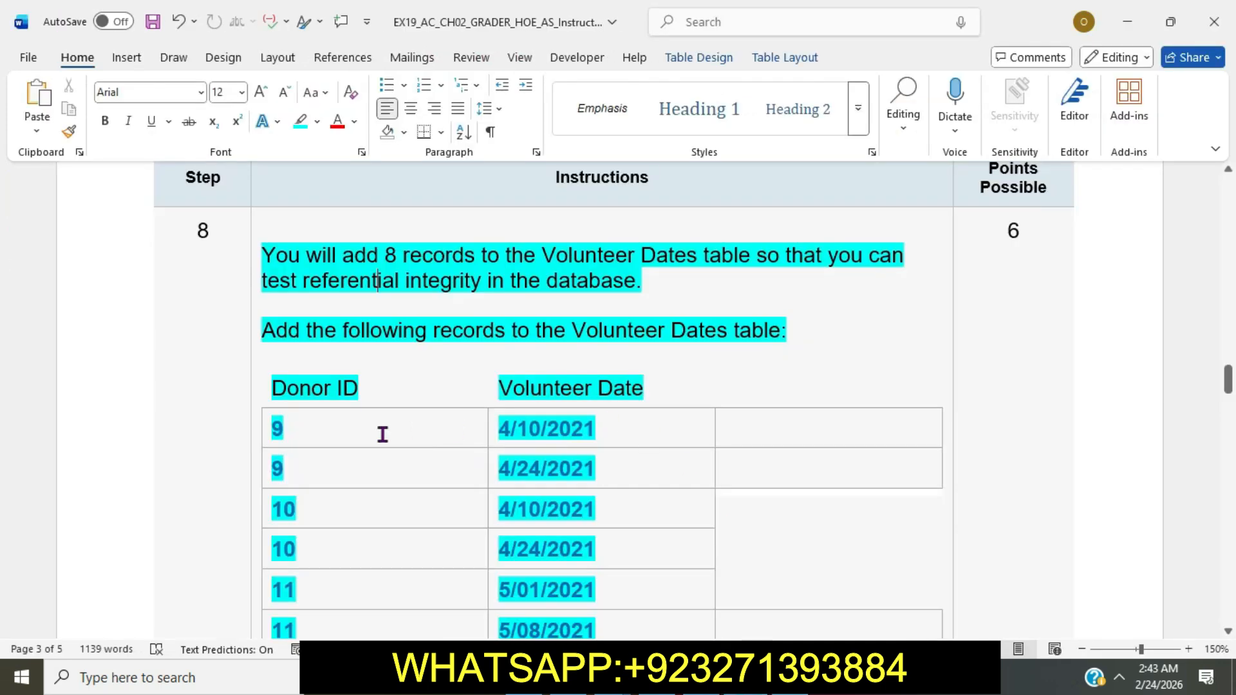
pyautogui.scroll(-1, 346, 433)
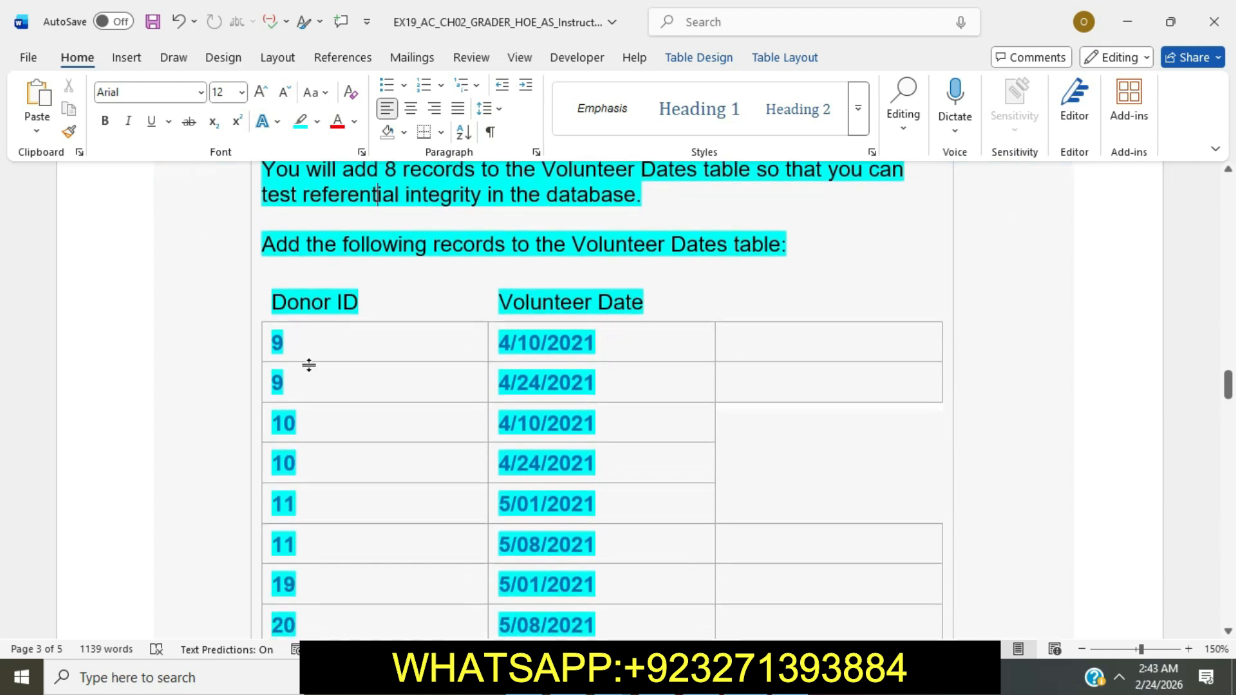
pyautogui.hotkey('alt', 'Tab')
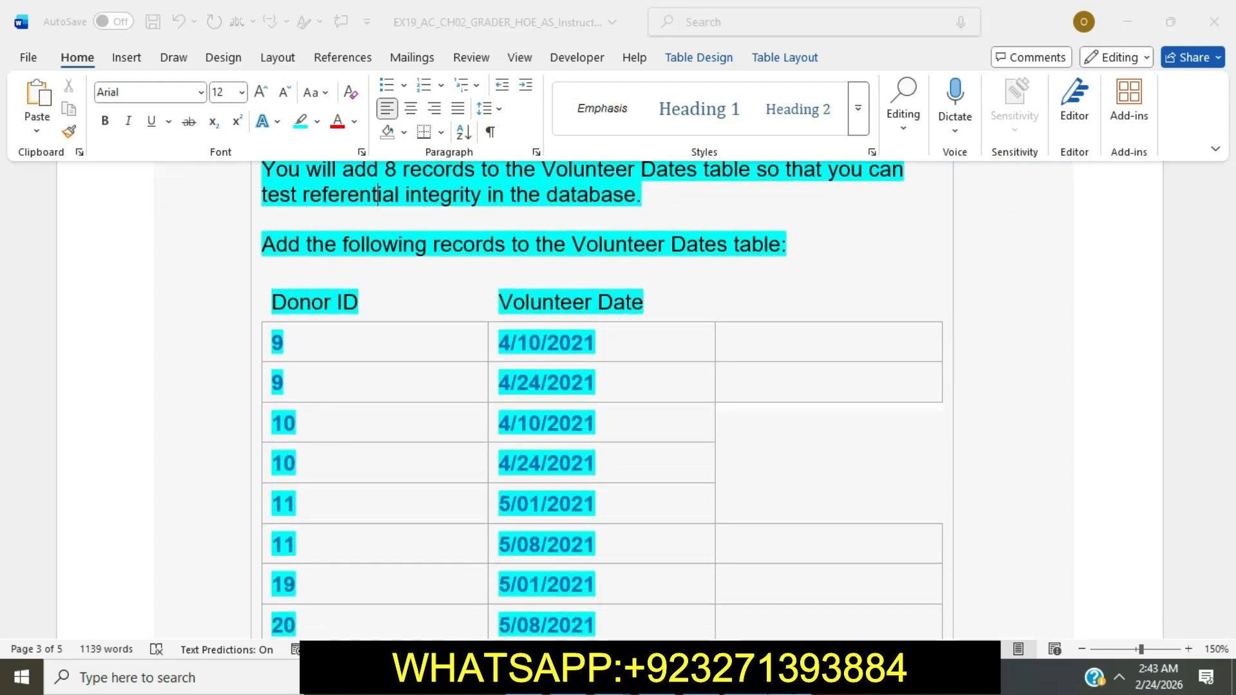
pyautogui.click(359, 211)
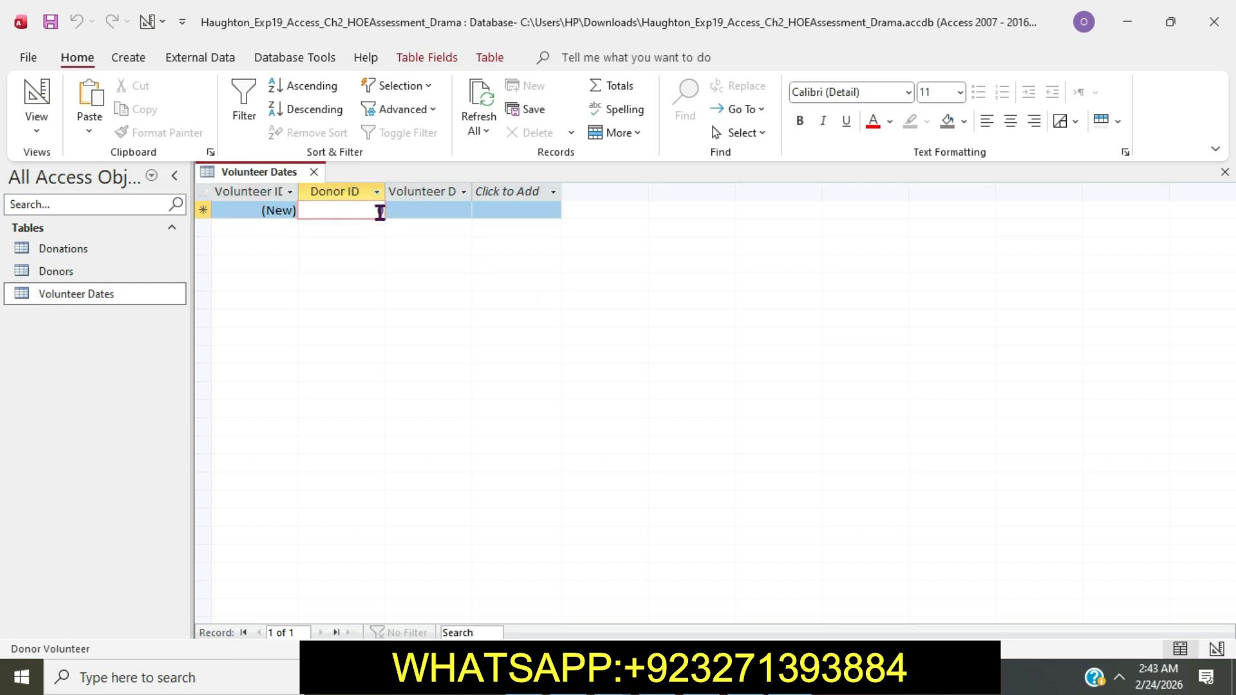
pyautogui.write('9')
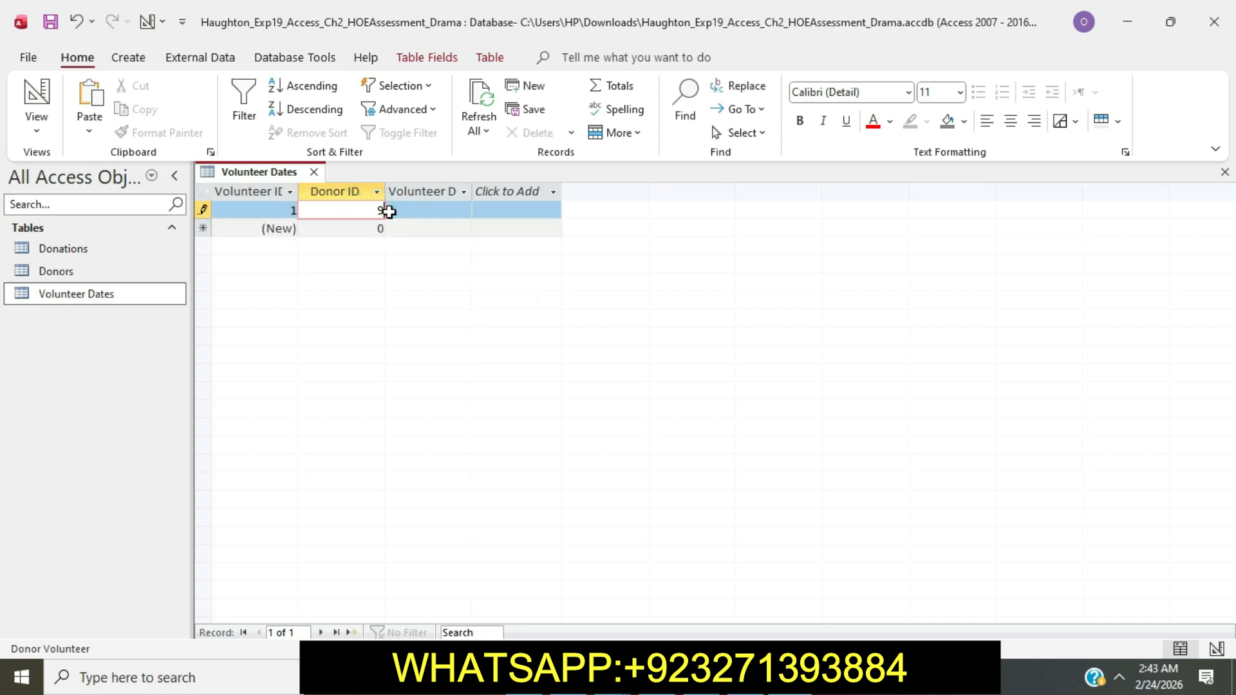
pyautogui.click(389, 211)
pyautogui.click(370, 229)
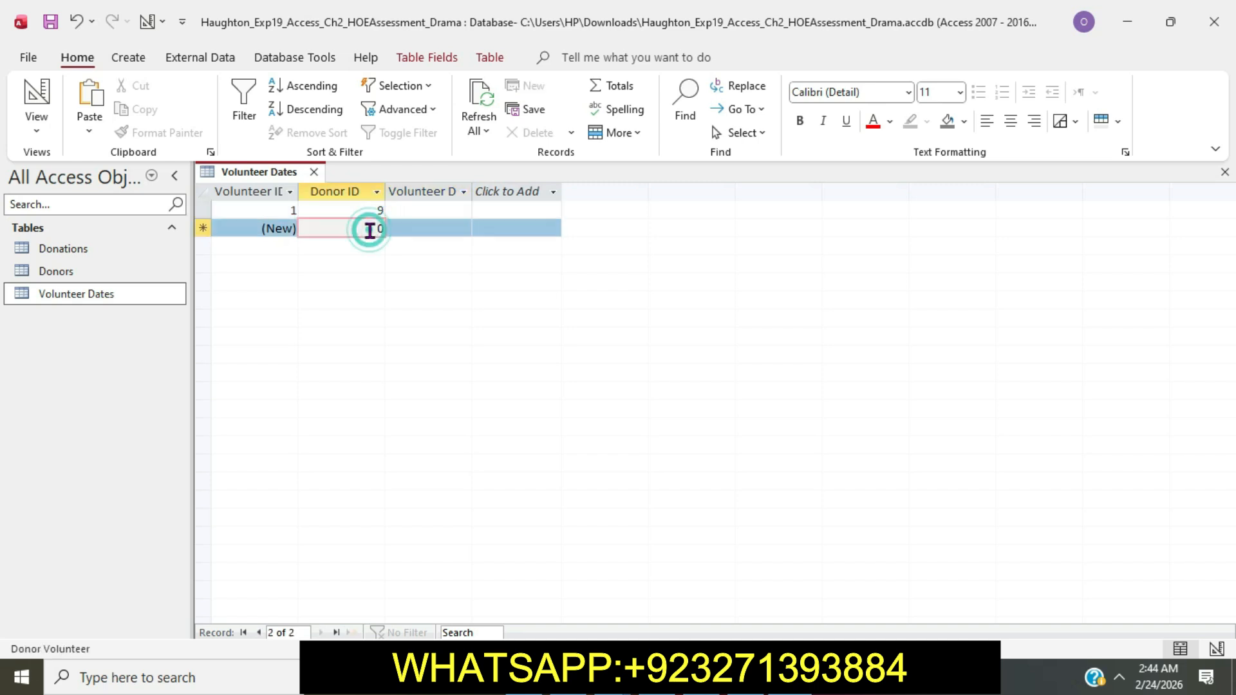
pyautogui.click(370, 228)
pyautogui.write('9')
pyautogui.click(386, 229)
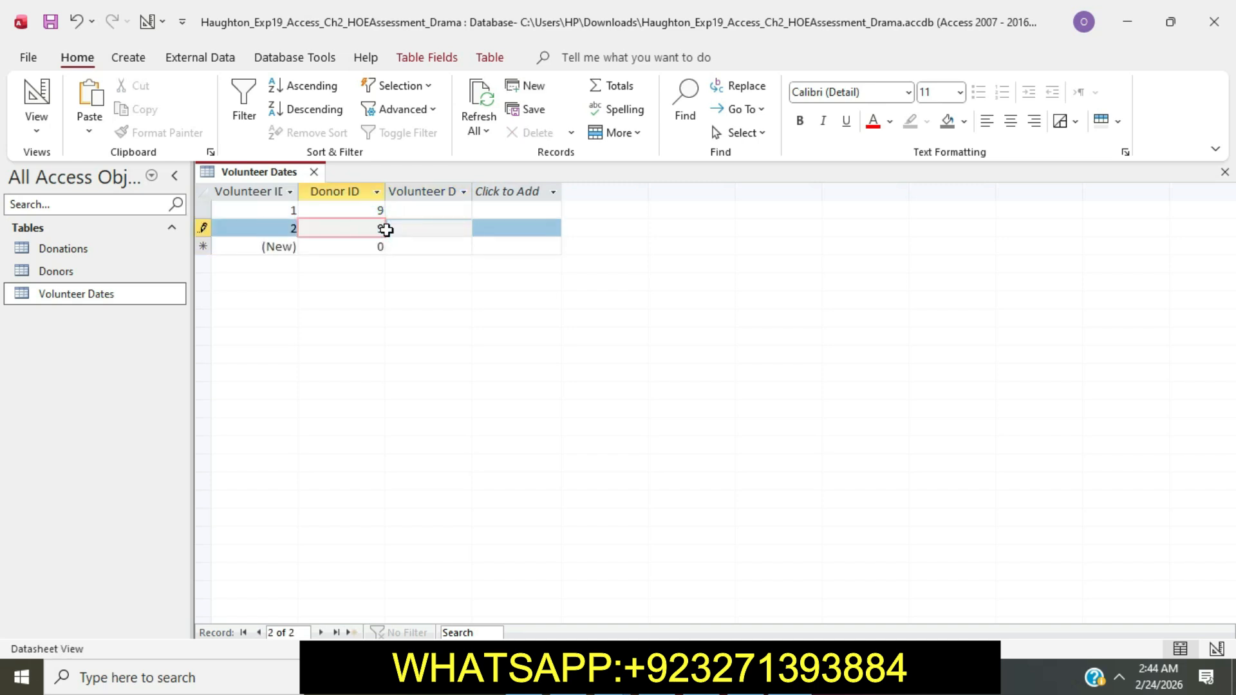
# Step: Enter Donor ID 10 for the third and fourth records of the Volunteer Dates table
pyautogui.click(365, 246)
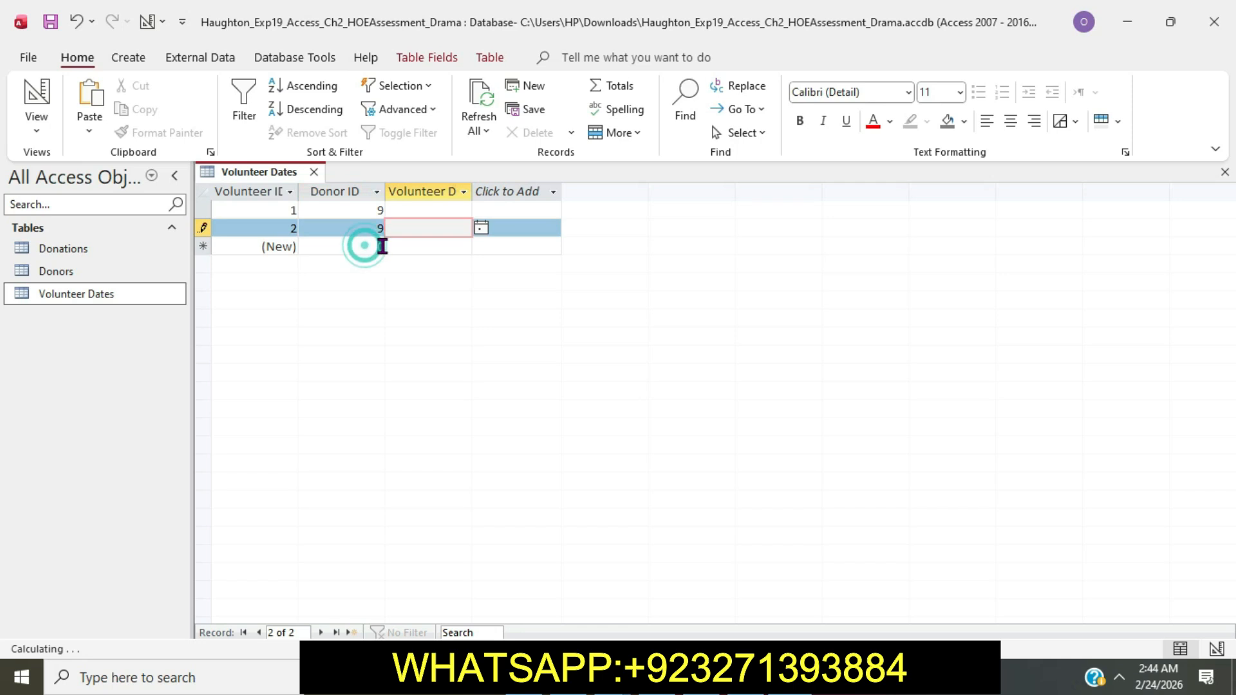
pyautogui.write('10')
pyautogui.press('Tab')
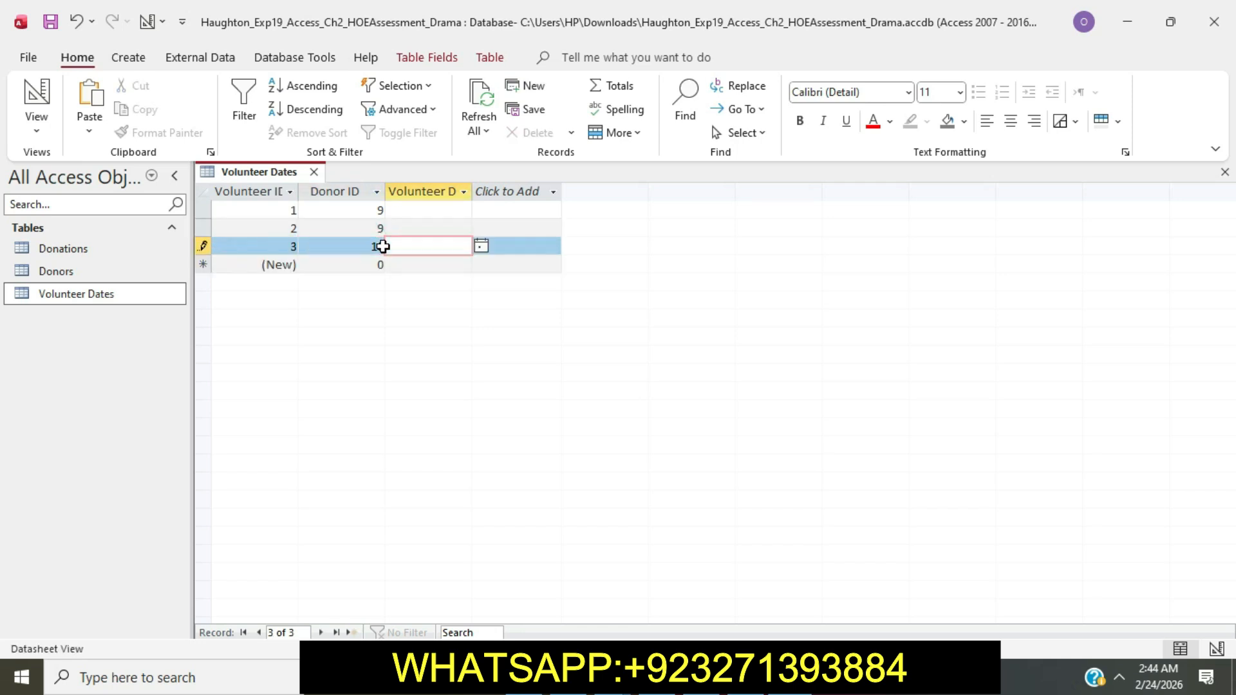
pyautogui.click(367, 264)
pyautogui.write('10')
pyautogui.press('Tab')
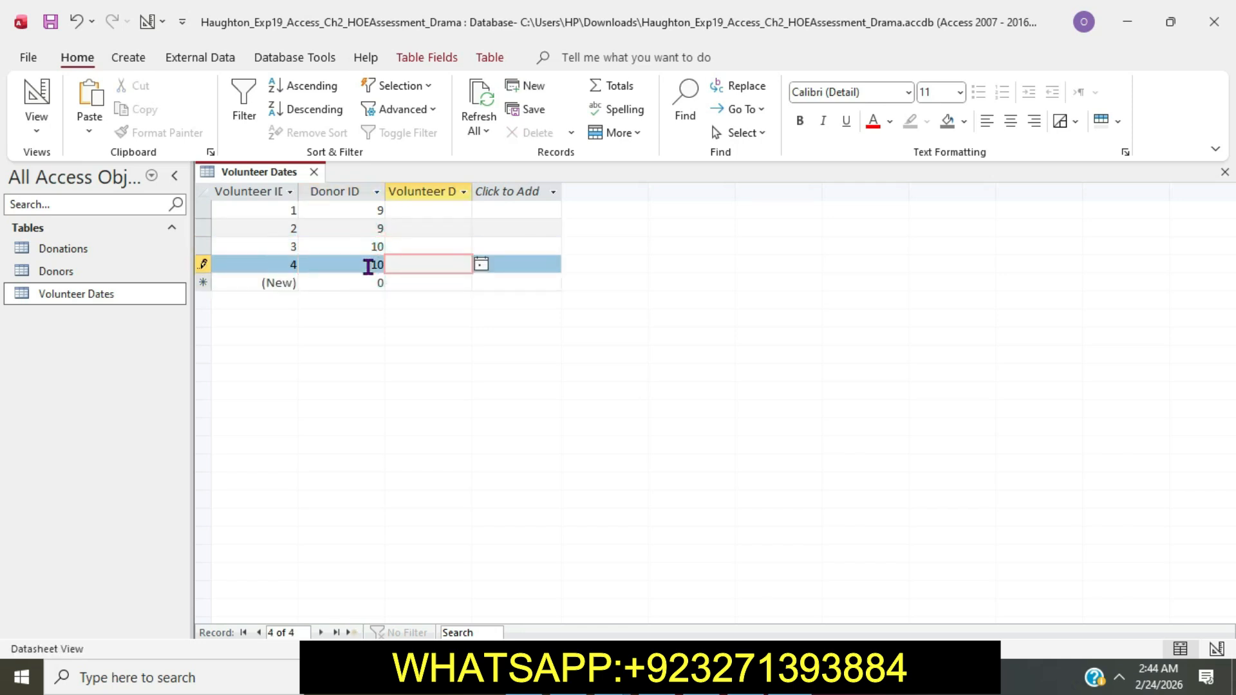
# Step: Enter Donor ID 11 for the fifth and sixth records of the Volunteer Dates table
pyautogui.click(368, 280)
pyautogui.write('1')
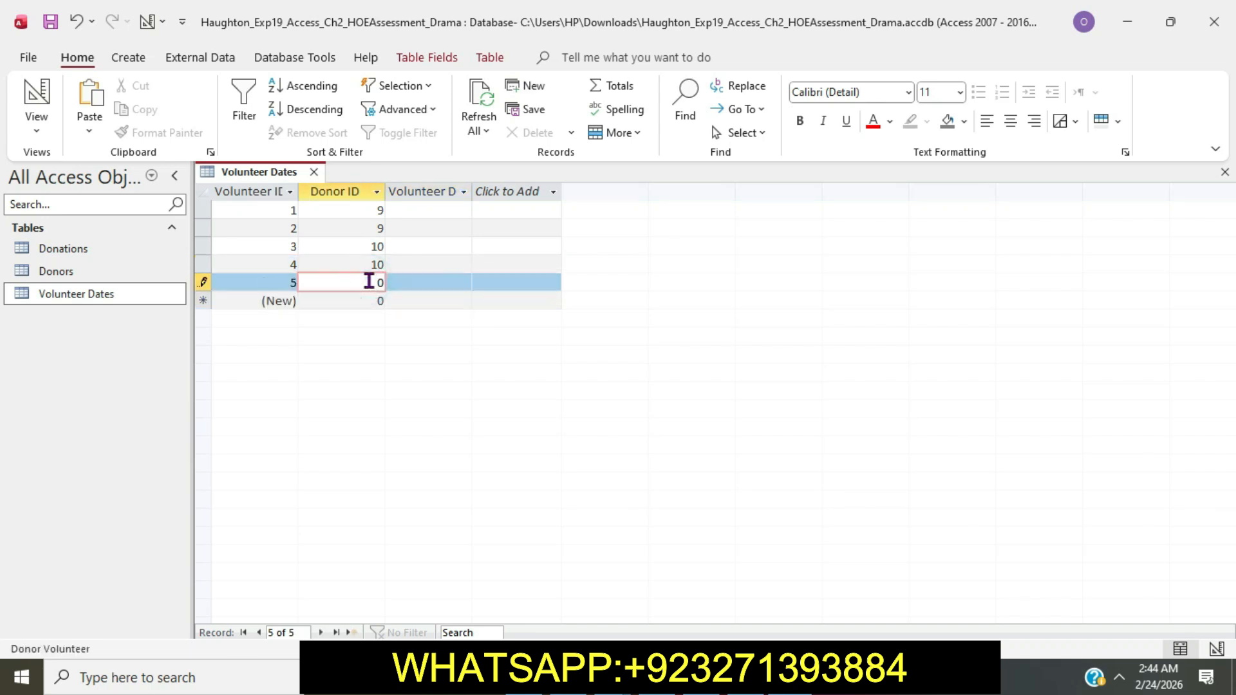
pyautogui.moveTo(367, 281); pyautogui.dragTo(389, 280)
pyautogui.write('11')
pyautogui.press('Tab')
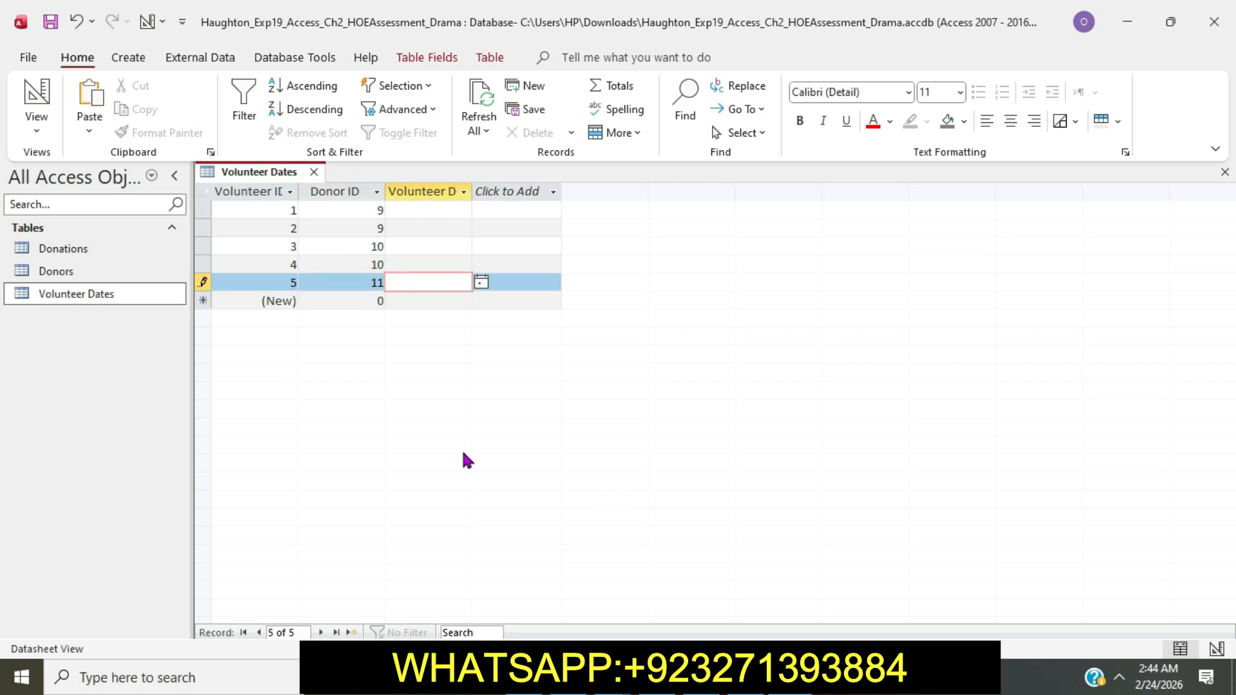
pyautogui.click(365, 300)
pyautogui.moveTo(365, 300); pyautogui.dragTo(386, 300)
pyautogui.write('11')
pyautogui.press('Tab')
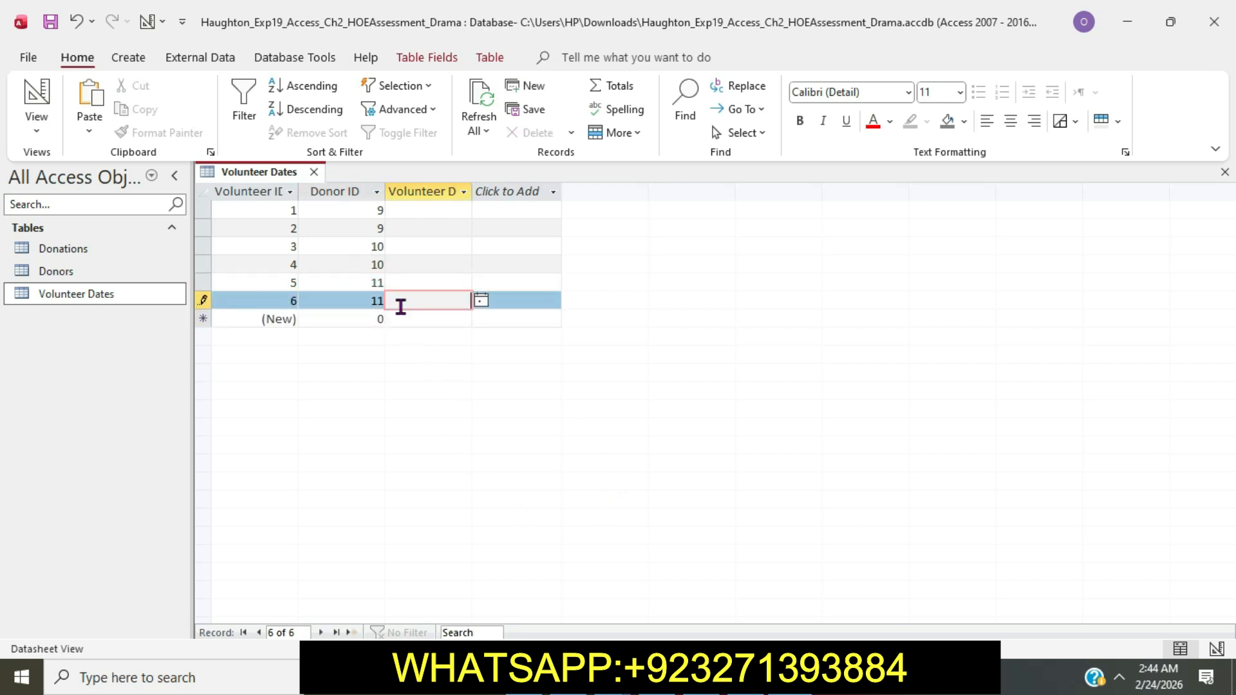
# Step: Check the remaining donor IDs in Word, and enter Donor ID 19 and 20 for the seventh and eighth records in Access
pyautogui.hotkey('alt', 'Tab')
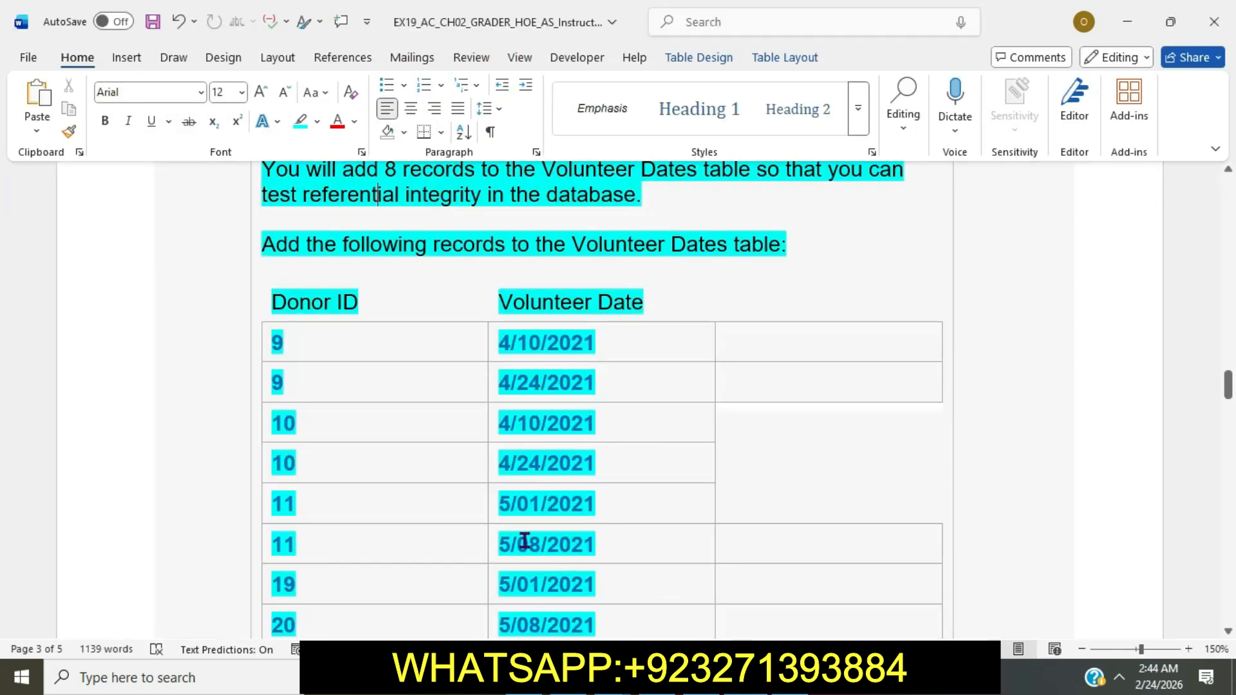
pyautogui.scroll(-2, 524, 541)
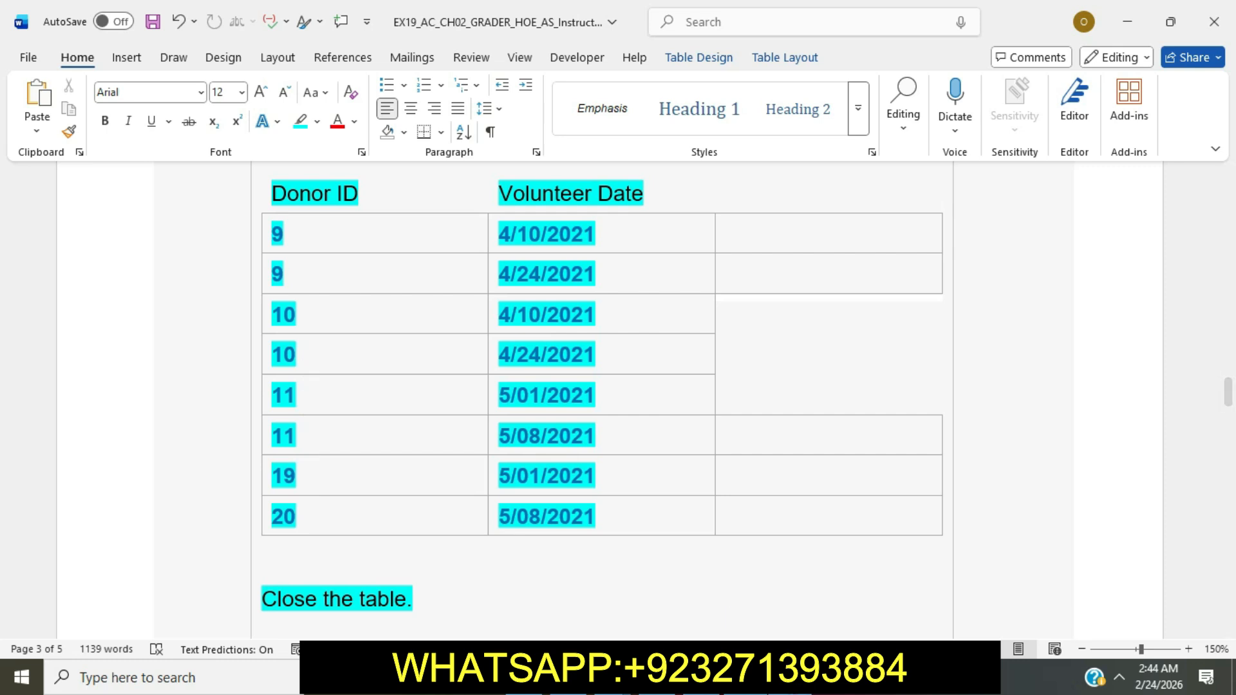
pyautogui.hotkey('alt', 'Tab')
pyautogui.click(369, 320)
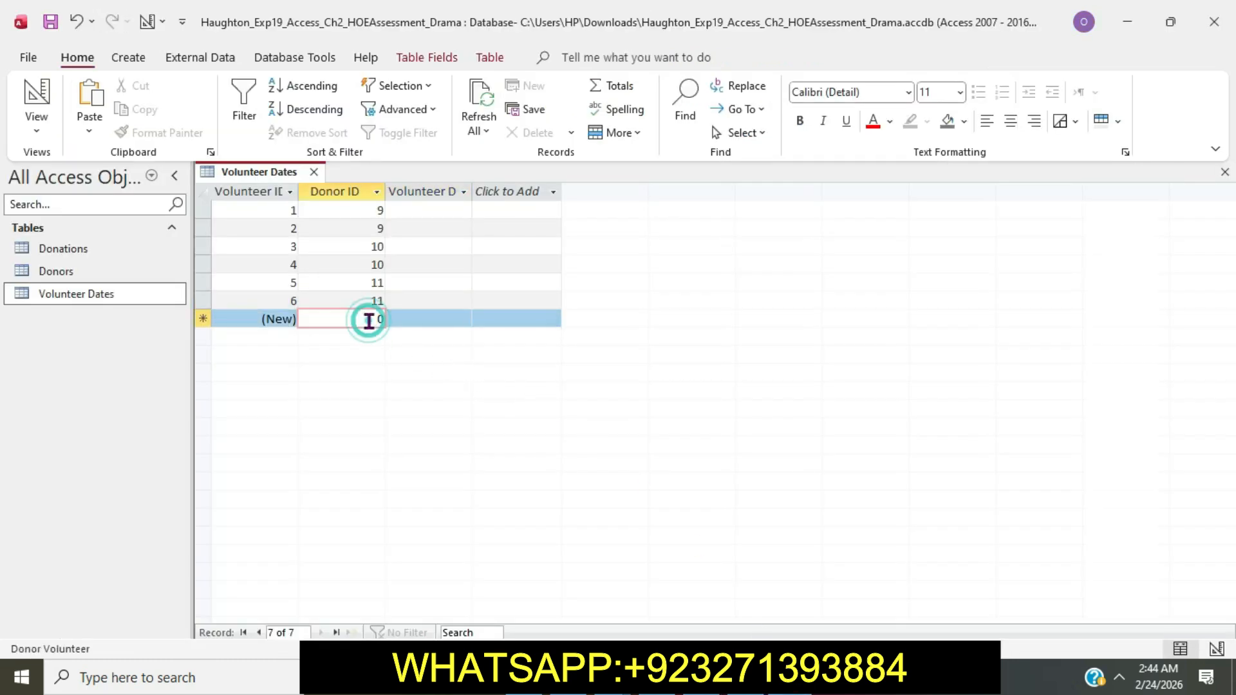
pyautogui.write('19')
pyautogui.press('Tab')
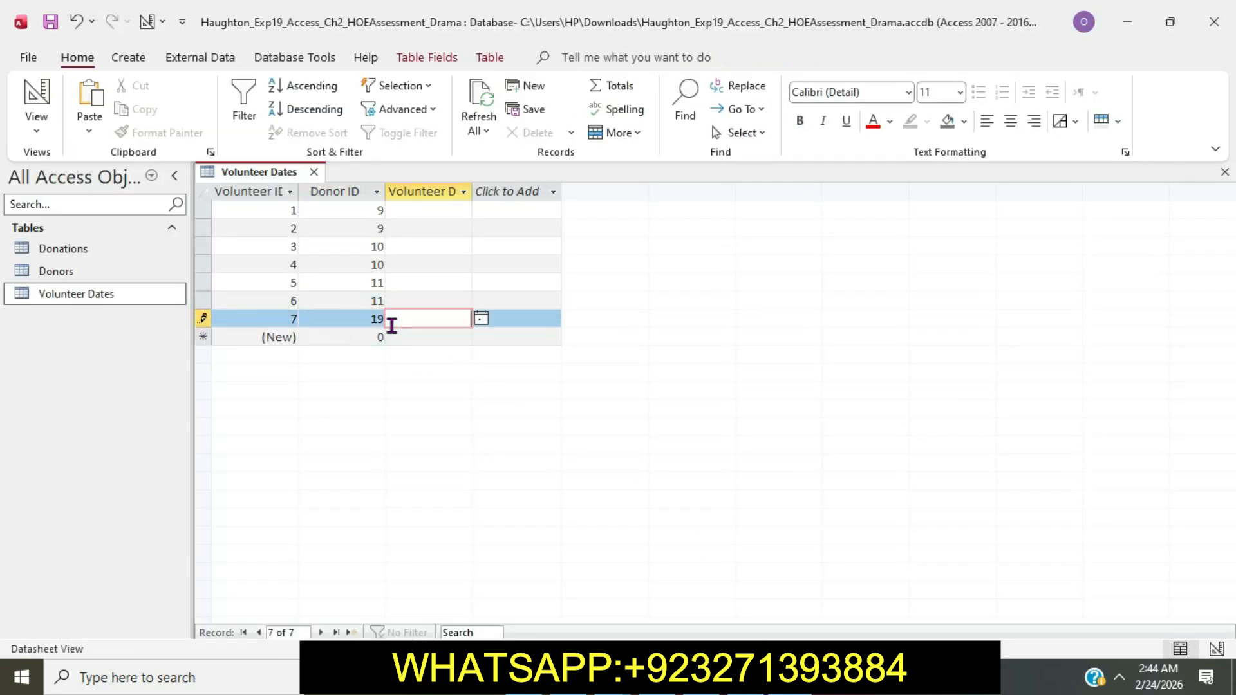
pyautogui.click(379, 335)
pyautogui.write('20')
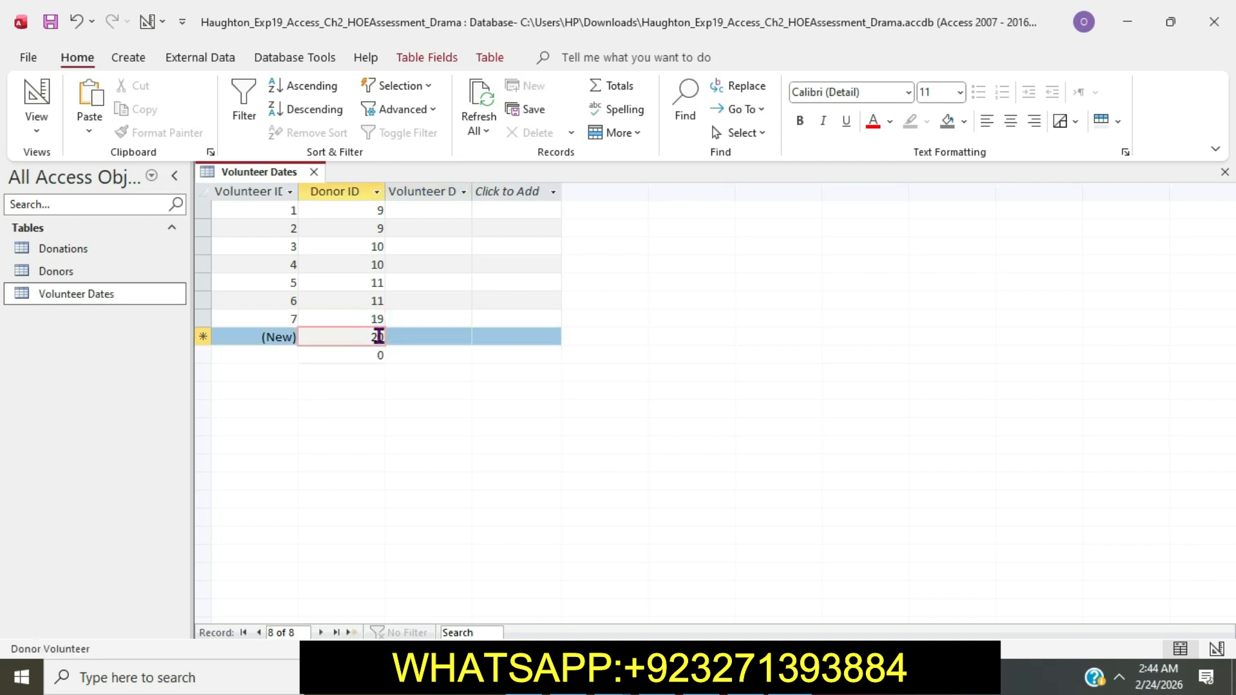
# Step: Copy the date 4/10/2021 from the first row in Word into the first record's Volunteer Date in Access
pyautogui.hotkey('alt', 'Tab')
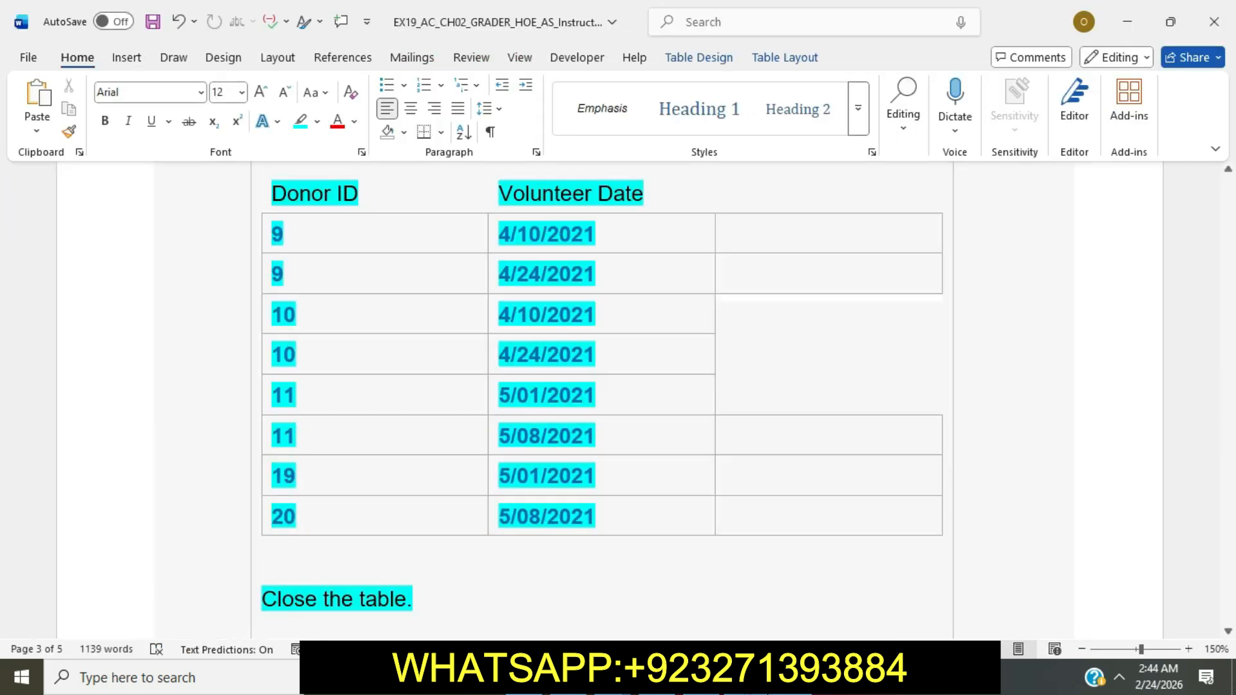
pyautogui.moveTo(502, 229); pyautogui.dragTo(595, 237)
pyautogui.hotkey('ctrl', 'c')
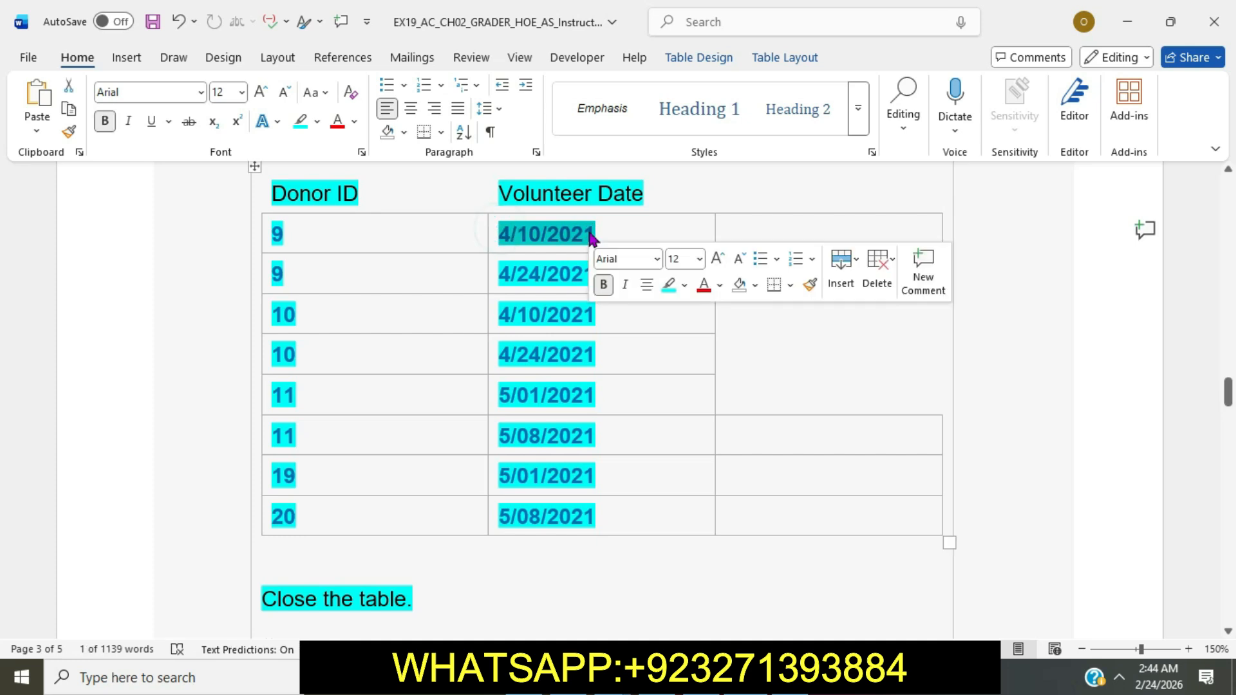
pyautogui.hotkey('alt', 'Tab')
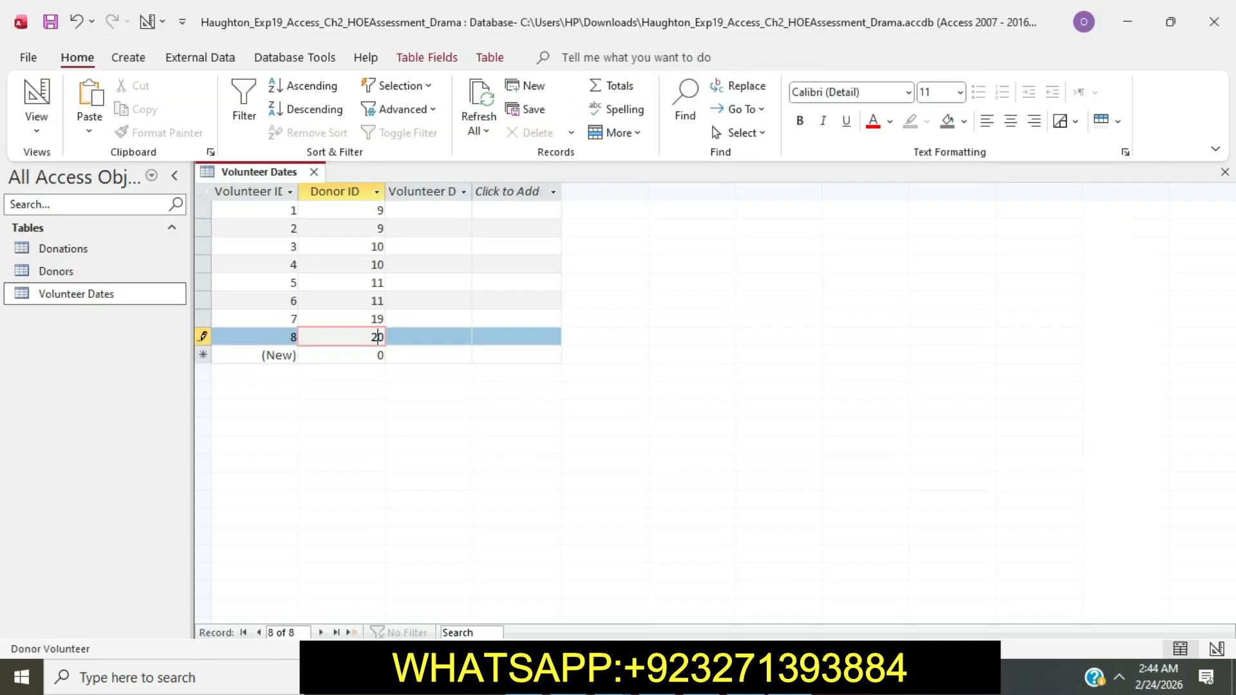
pyautogui.click(421, 210)
pyautogui.hotkey('ctrl', 'v')
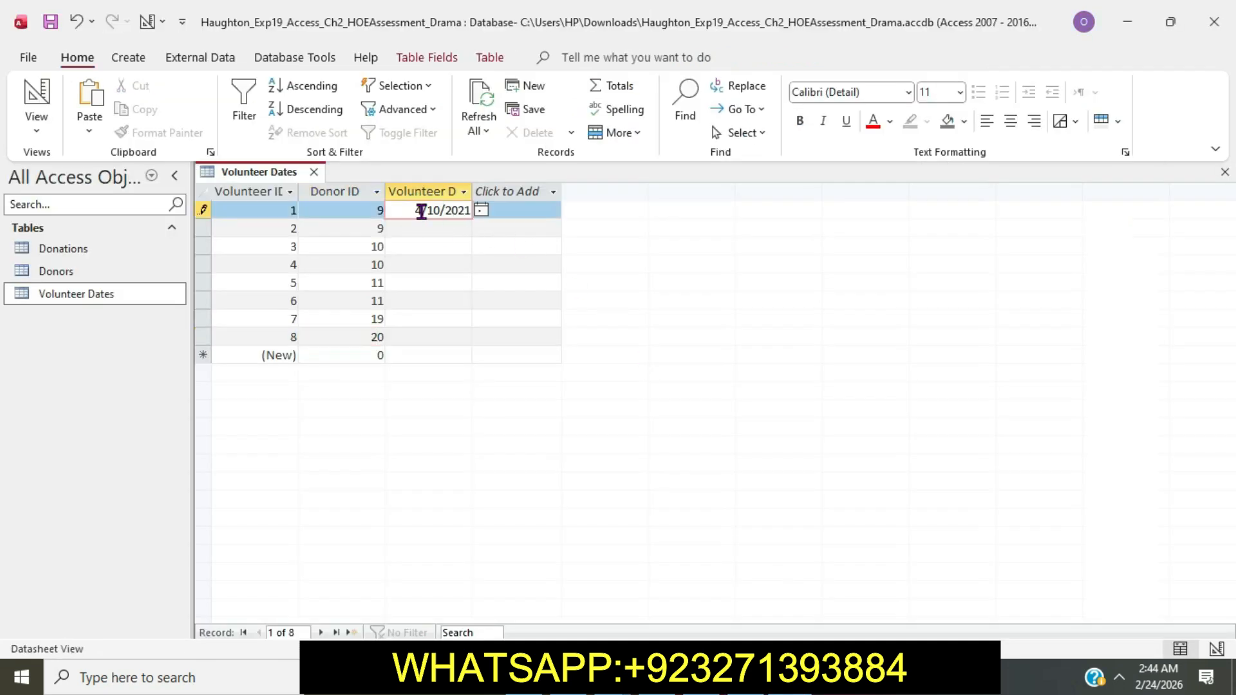
# Step: Copy the date 4/24/2021 from the second row in Word into the second record's Volunteer Date in Access
pyautogui.click(433, 229)
pyautogui.hotkey('alt', 'Tab')
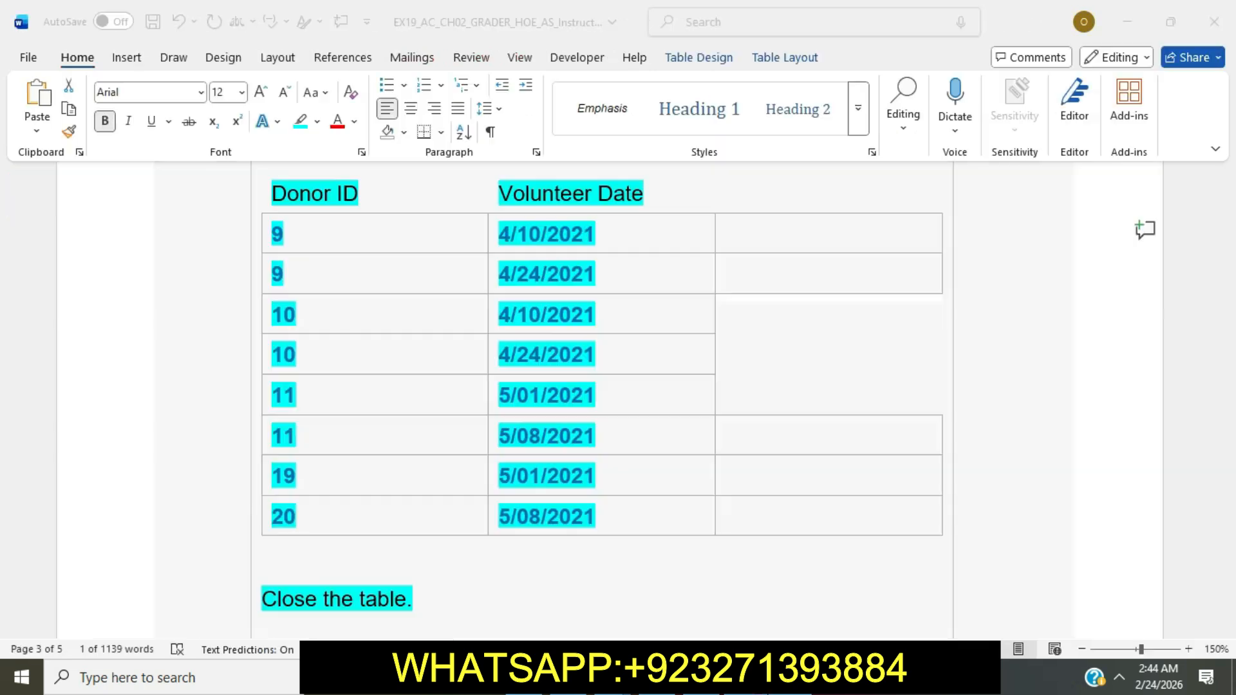
pyautogui.moveTo(505, 275); pyautogui.dragTo(594, 280)
pyautogui.hotkey('ctrl', 'c')
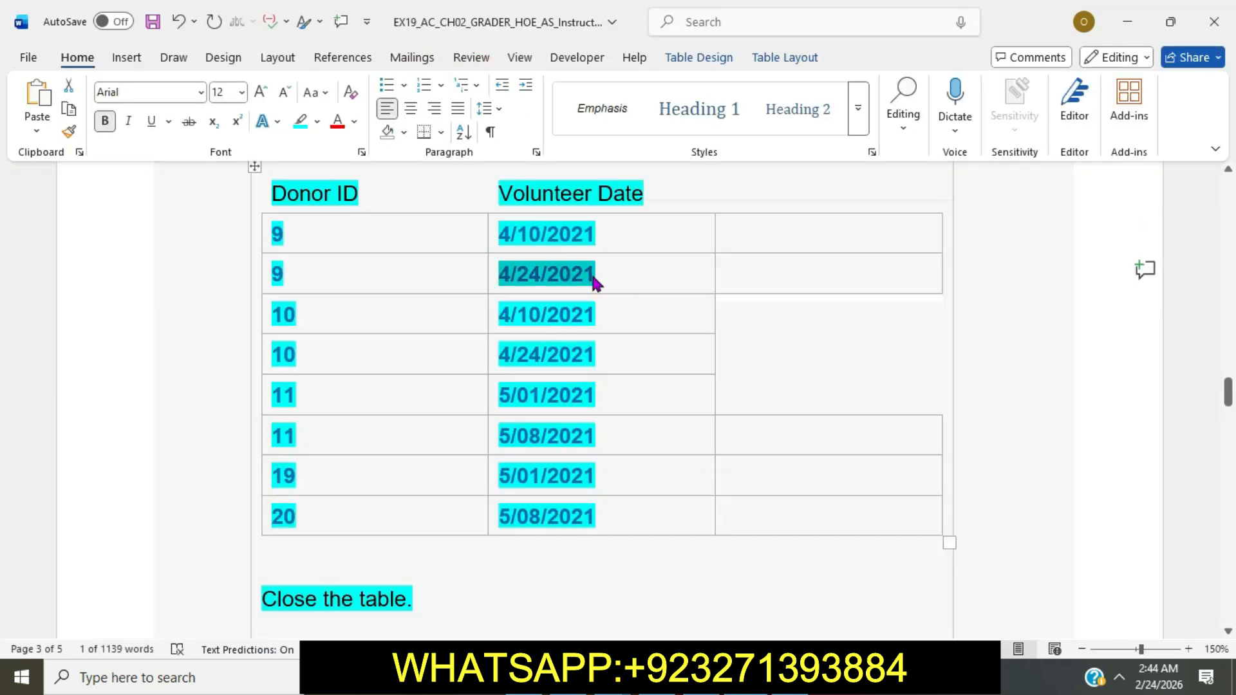
pyautogui.hotkey('alt', 'Tab')
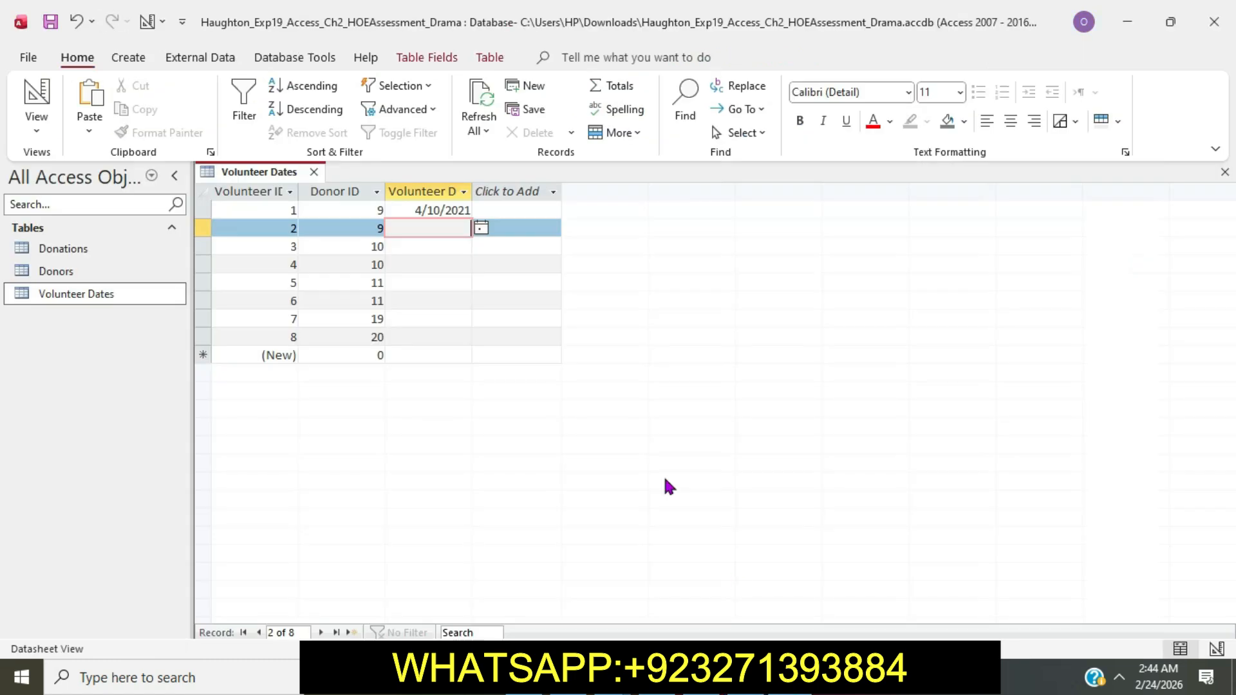
pyautogui.hotkey('ctrl', 'v')
pyautogui.press('Tab')
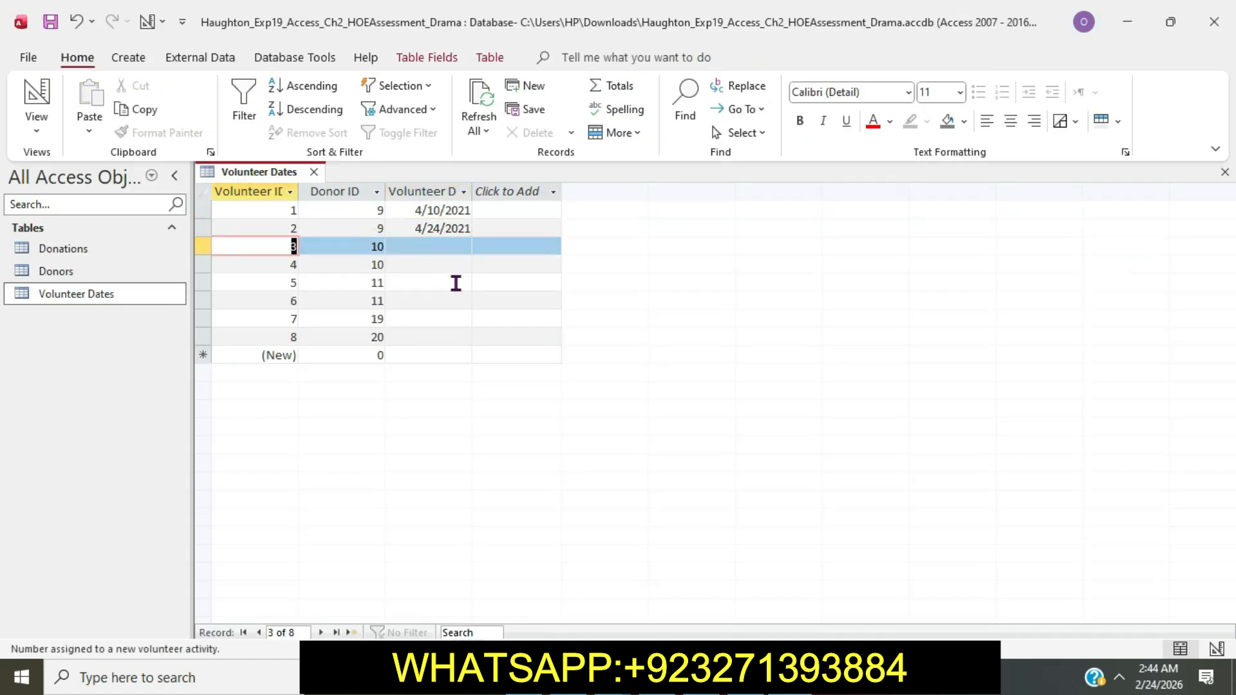
# Step: Copy the date 4/10/2021 from the third row in Word into the third record's Volunteer Date in Access
pyautogui.hotkey('alt', 'Tab')
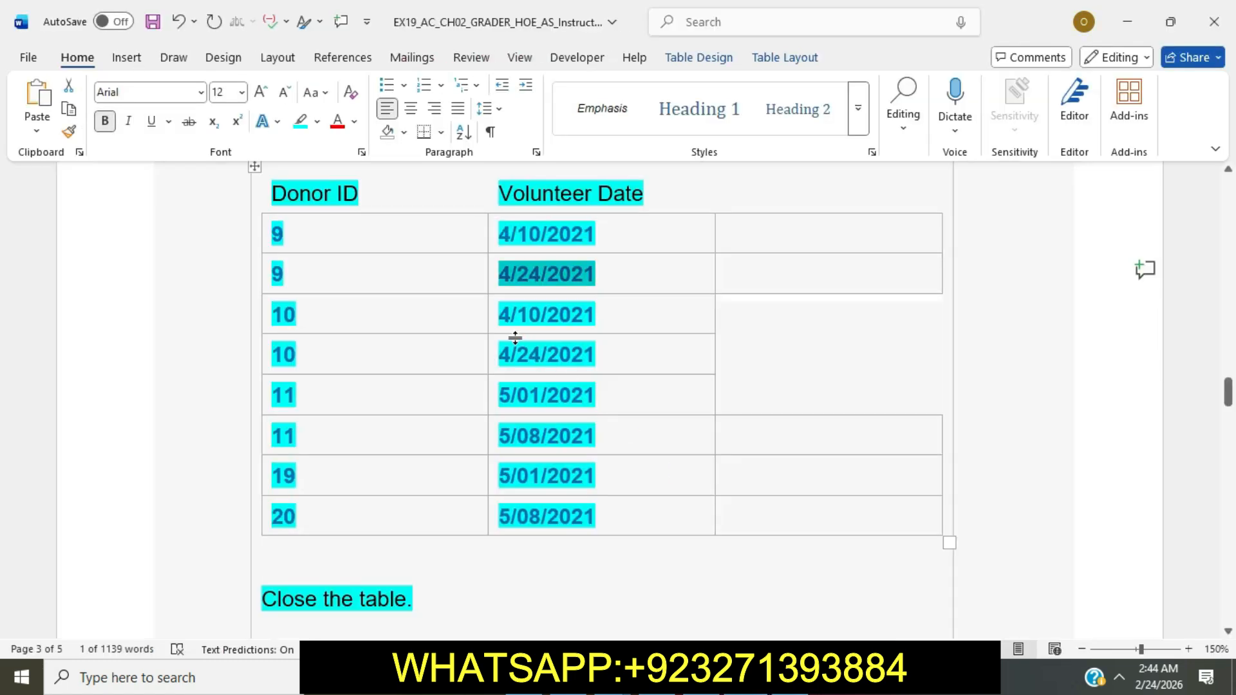
pyautogui.moveTo(503, 320); pyautogui.dragTo(599, 316)
pyautogui.hotkey('ctrl', 'c')
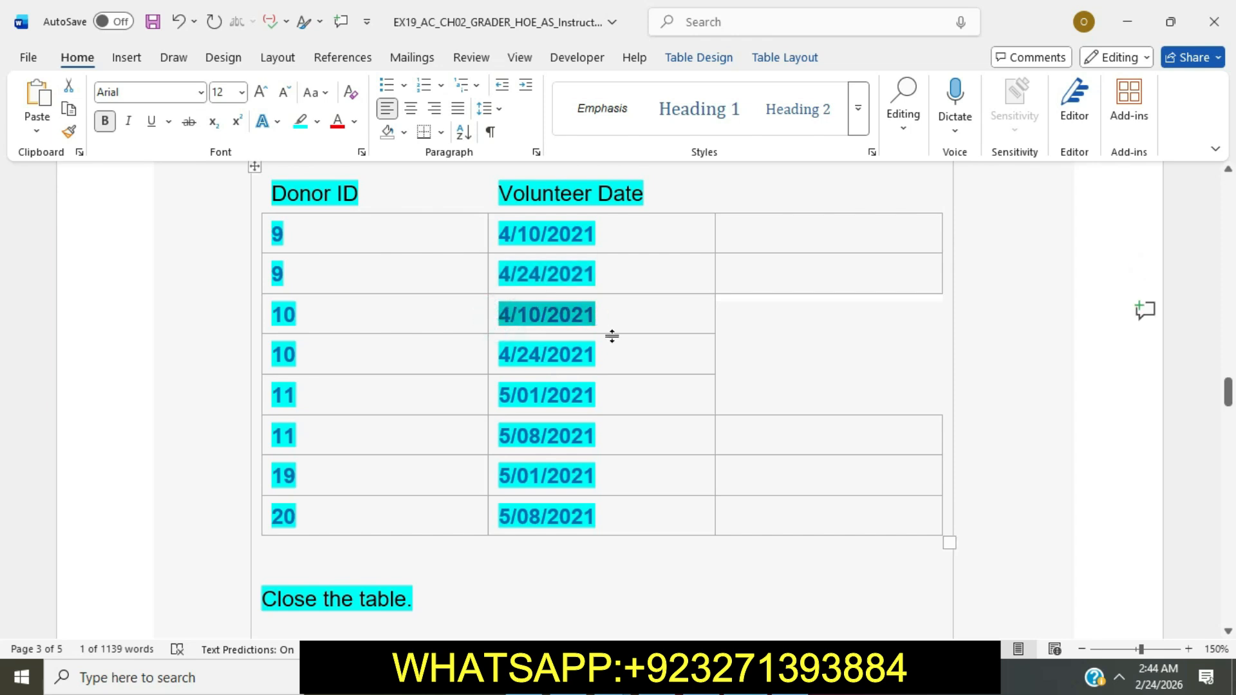
pyautogui.hotkey('alt', 'Tab')
pyautogui.click(412, 247)
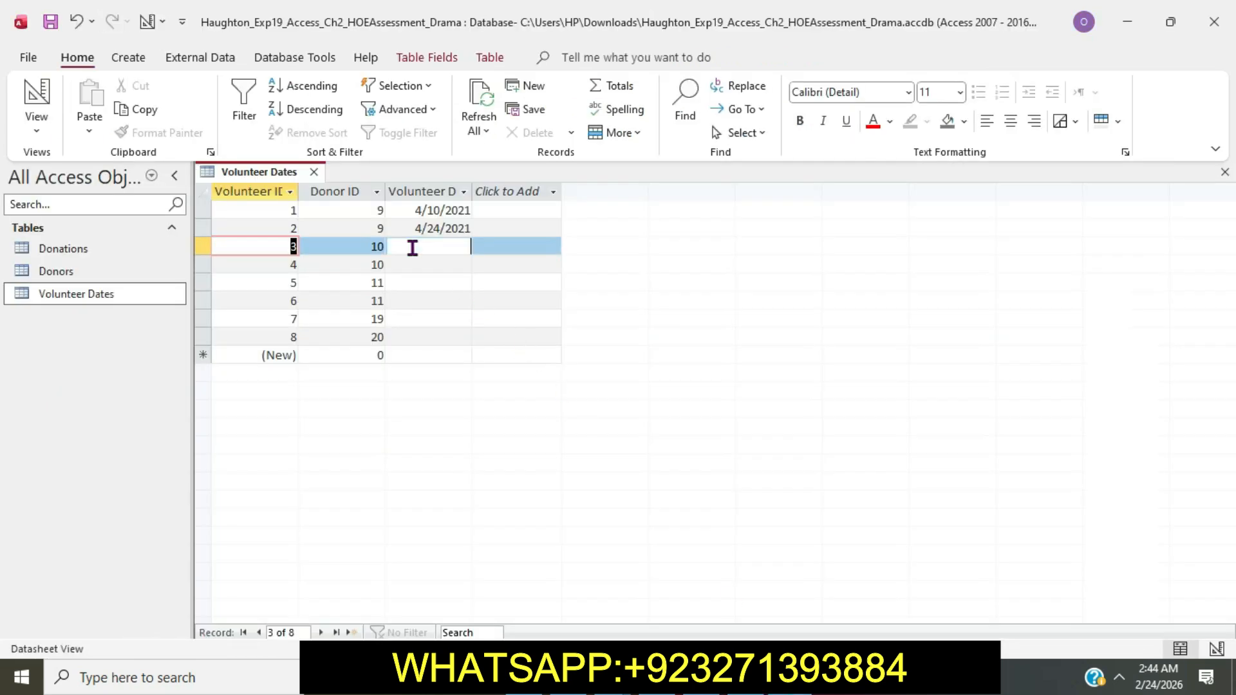
pyautogui.hotkey('ctrl', 'v')
pyautogui.press('Tab')
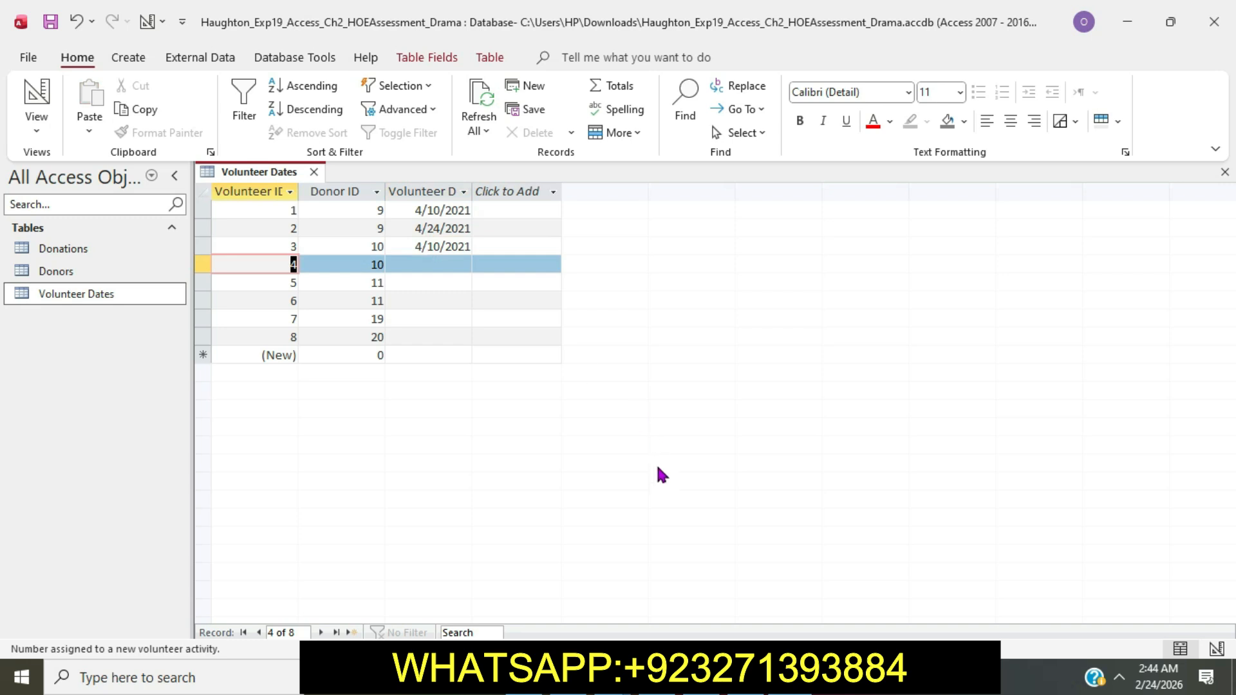
# Step: Copy the date 4/24/2021 from the fourth row in Word into the fourth record's Volunteer Date in Access
pyautogui.hotkey('alt', 'Tab')
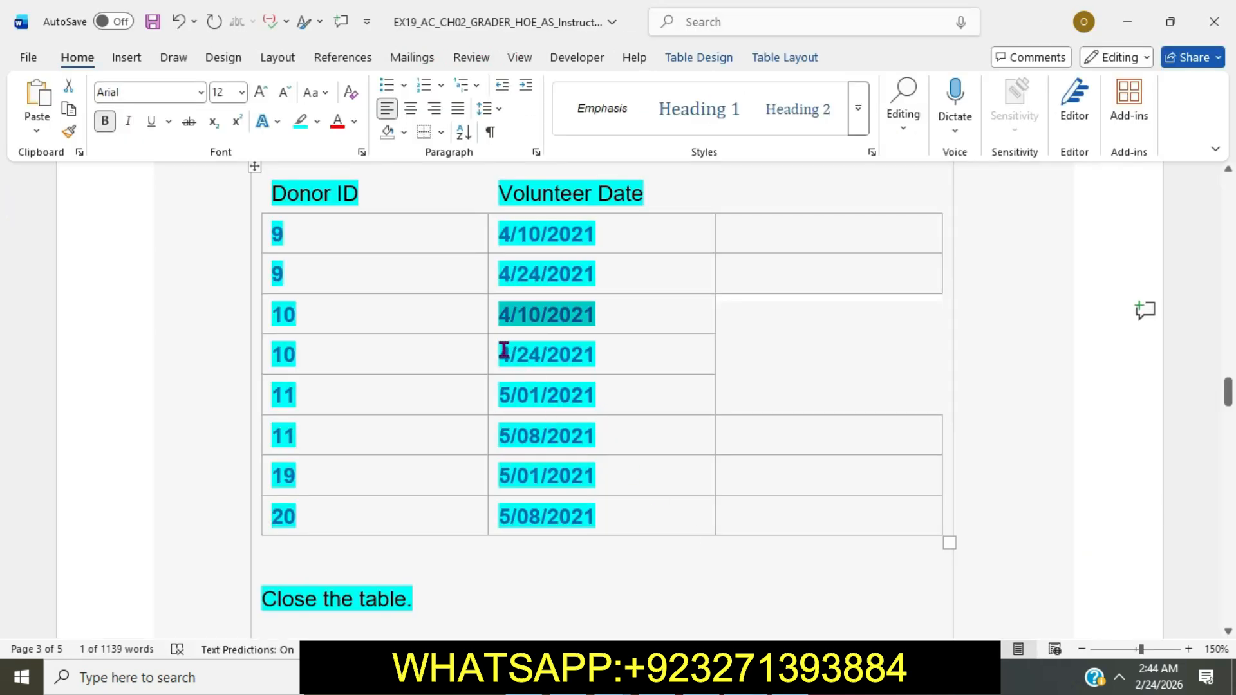
pyautogui.moveTo(504, 351); pyautogui.dragTo(584, 353)
pyautogui.hotkey('ctrl', 'c')
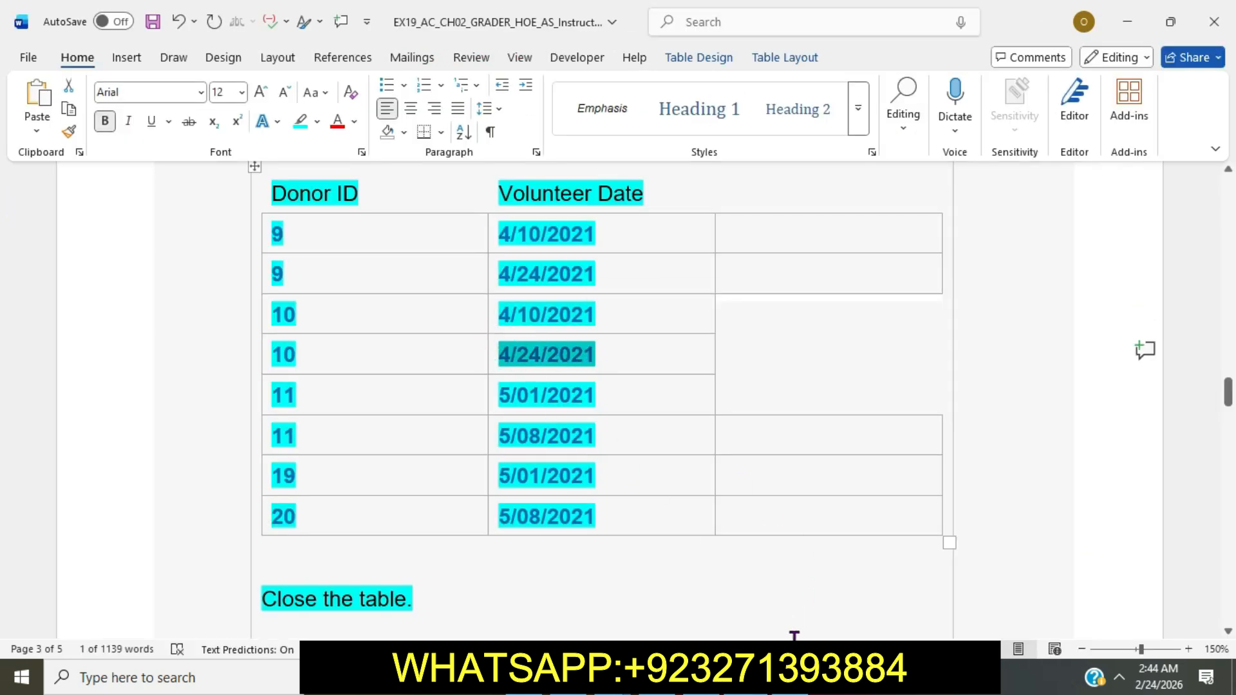
pyautogui.hotkey('alt', 'Tab')
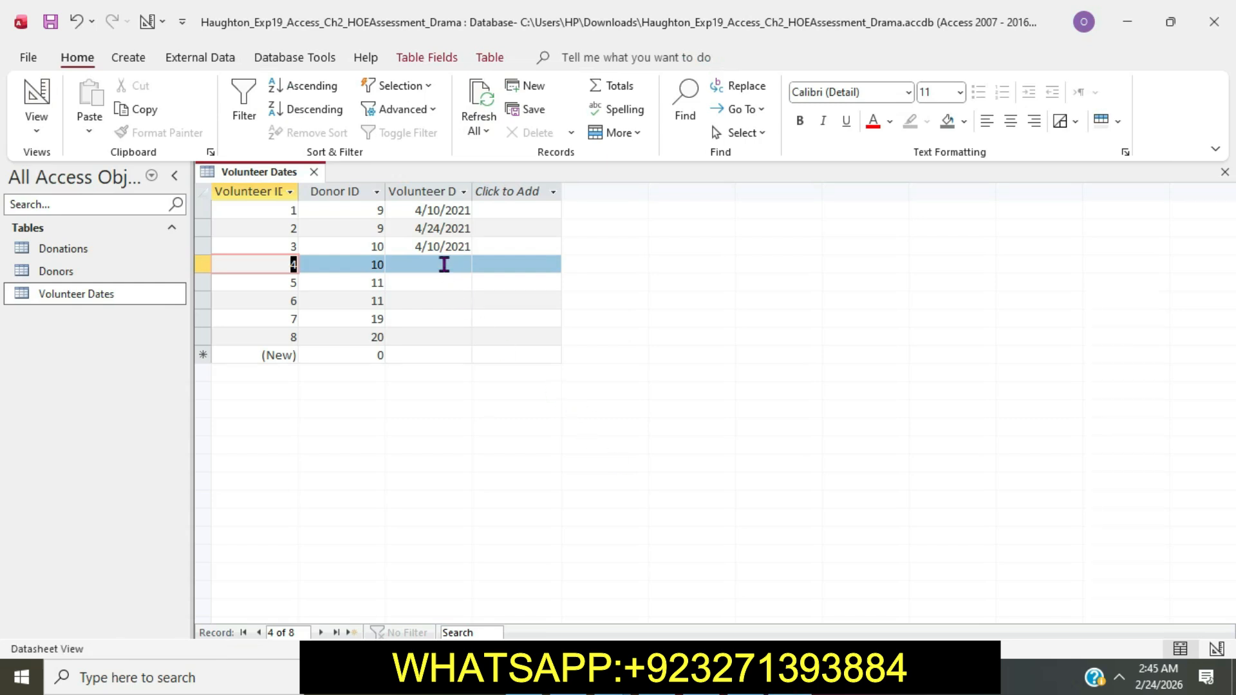
pyautogui.click(444, 264)
pyautogui.hotkey('ctrl', 'v')
pyautogui.press('Return')
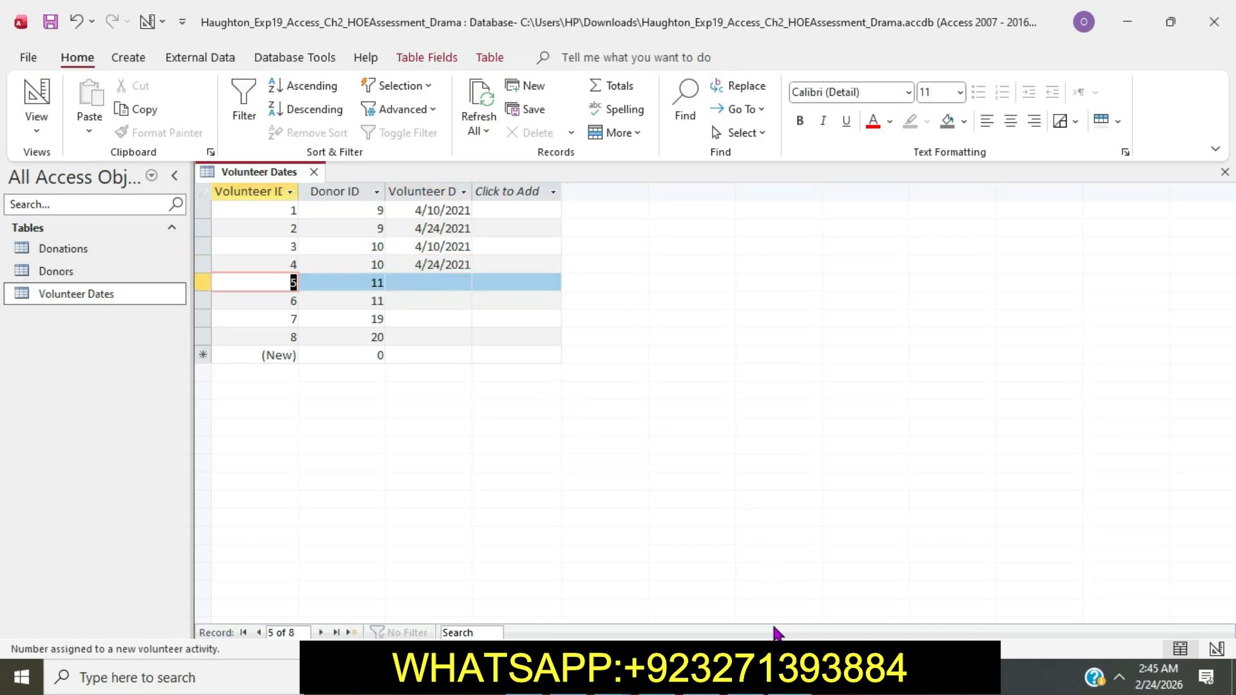
# Step: Copy the date 5/01/2021 from the fifth row in Word into the fifth record's Volunteer Date in Access
pyautogui.hotkey('alt', 'Tab')
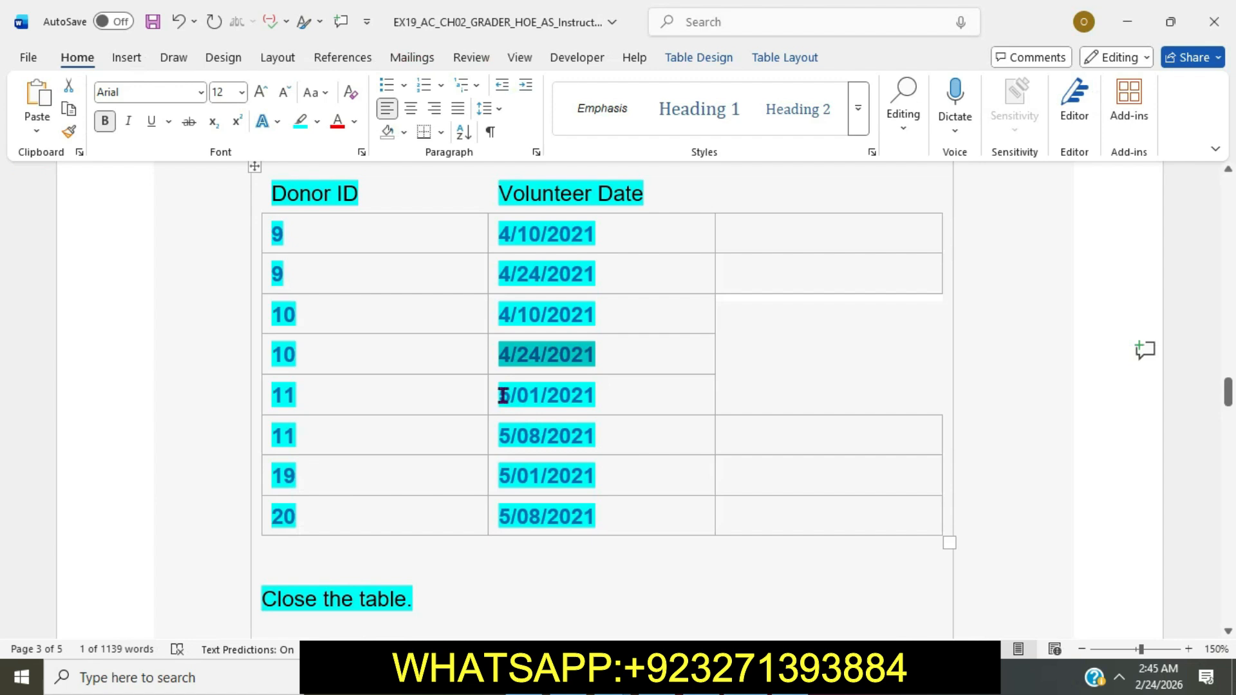
pyautogui.moveTo(501, 395); pyautogui.dragTo(594, 395)
pyautogui.hotkey('ctrl', 'c')
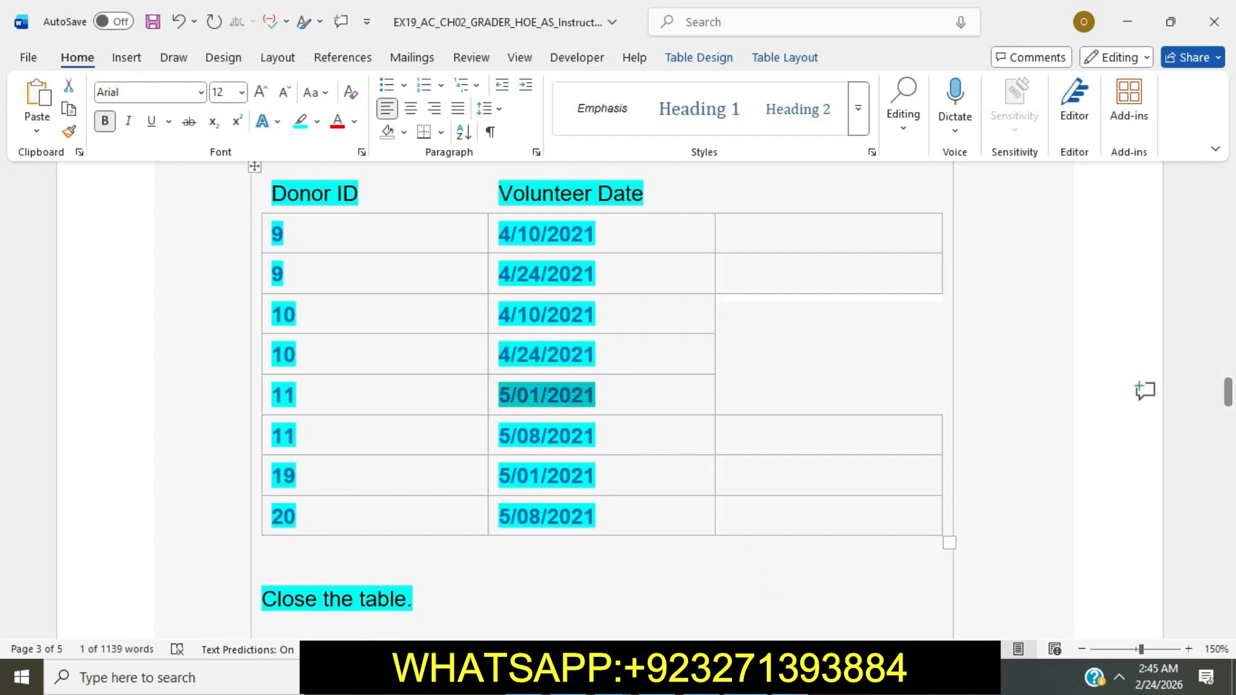
pyautogui.hotkey('alt', 'Tab')
pyautogui.click(444, 284)
pyautogui.hotkey('ctrl', 'v')
pyautogui.press('Return')
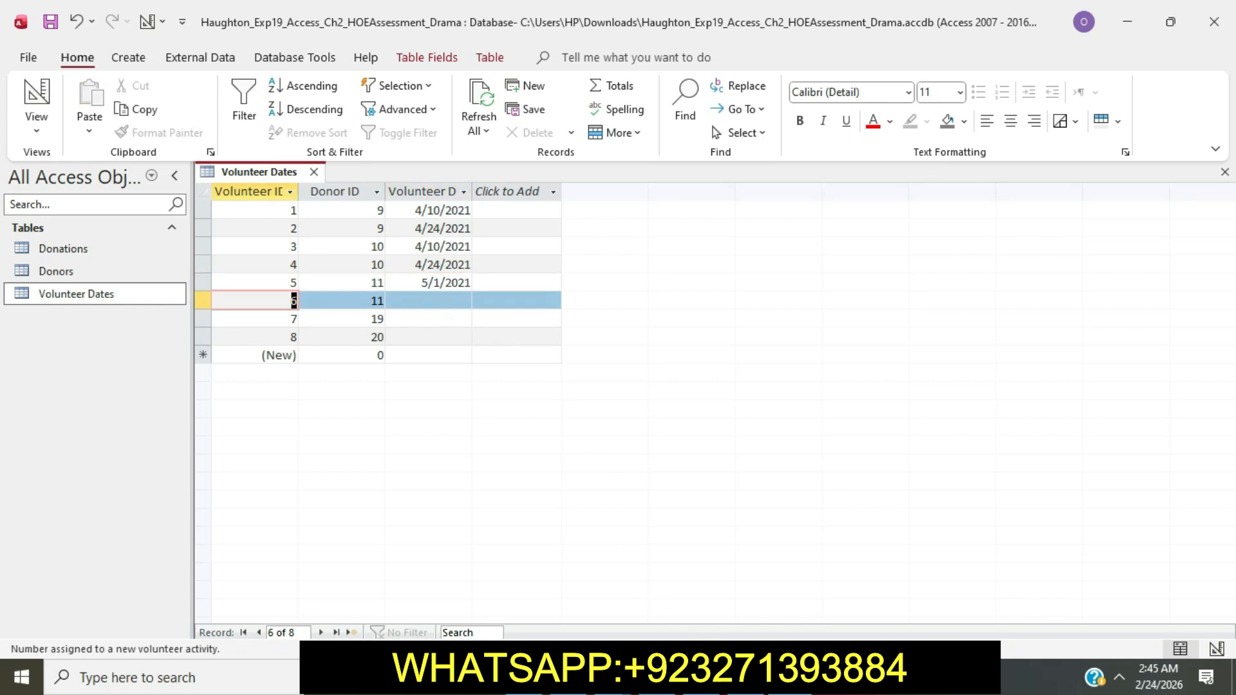
# Step: Copy the date 5/08/2021 from the sixth row in Word into the sixth record's Volunteer Date in Access
pyautogui.hotkey('alt', 'Tab')
pyautogui.hotkey('alt', 'Tab')
pyautogui.moveTo(504, 432); pyautogui.dragTo(605, 436)
pyautogui.hotkey('ctrl', 'c')
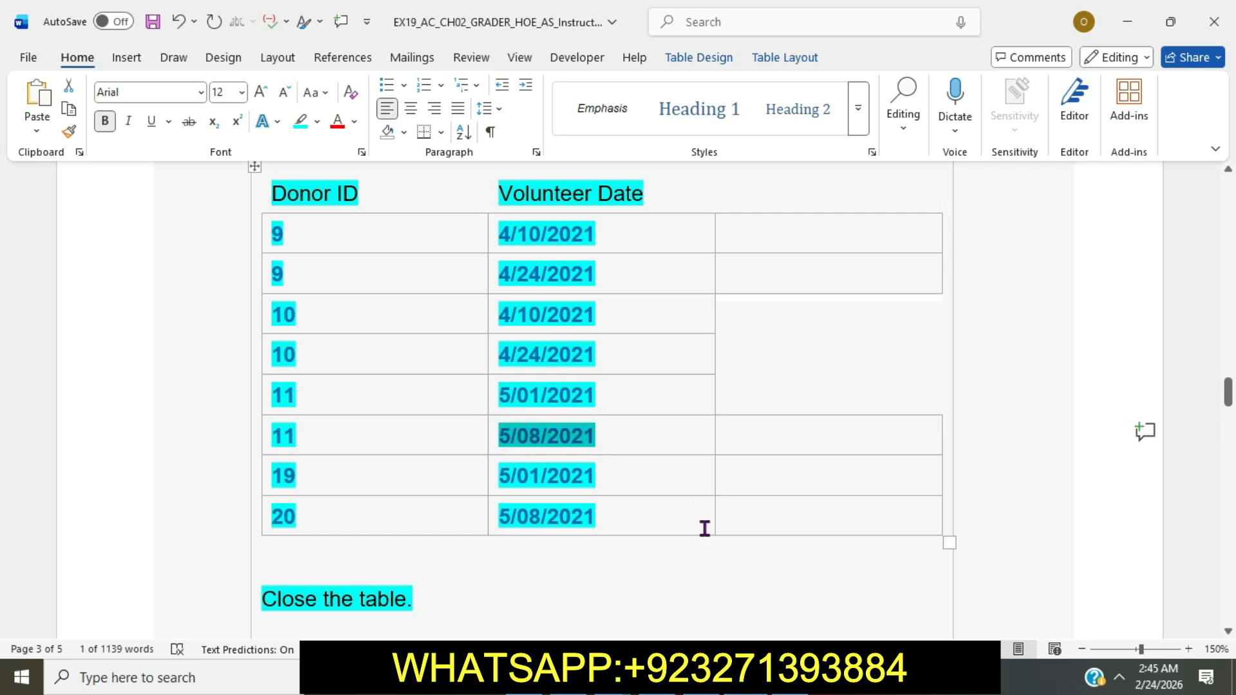
pyautogui.hotkey('alt', 'Tab')
pyautogui.click(429, 300)
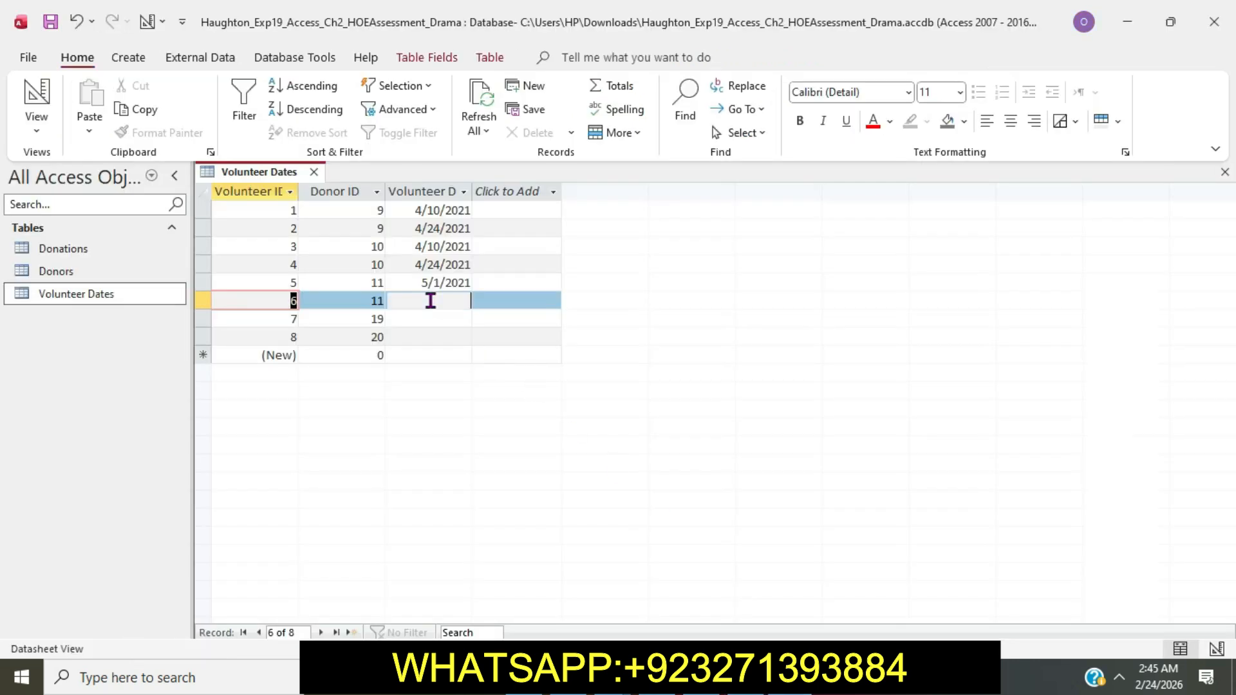
pyautogui.hotkey('ctrl', 'v')
pyautogui.press('Tab')
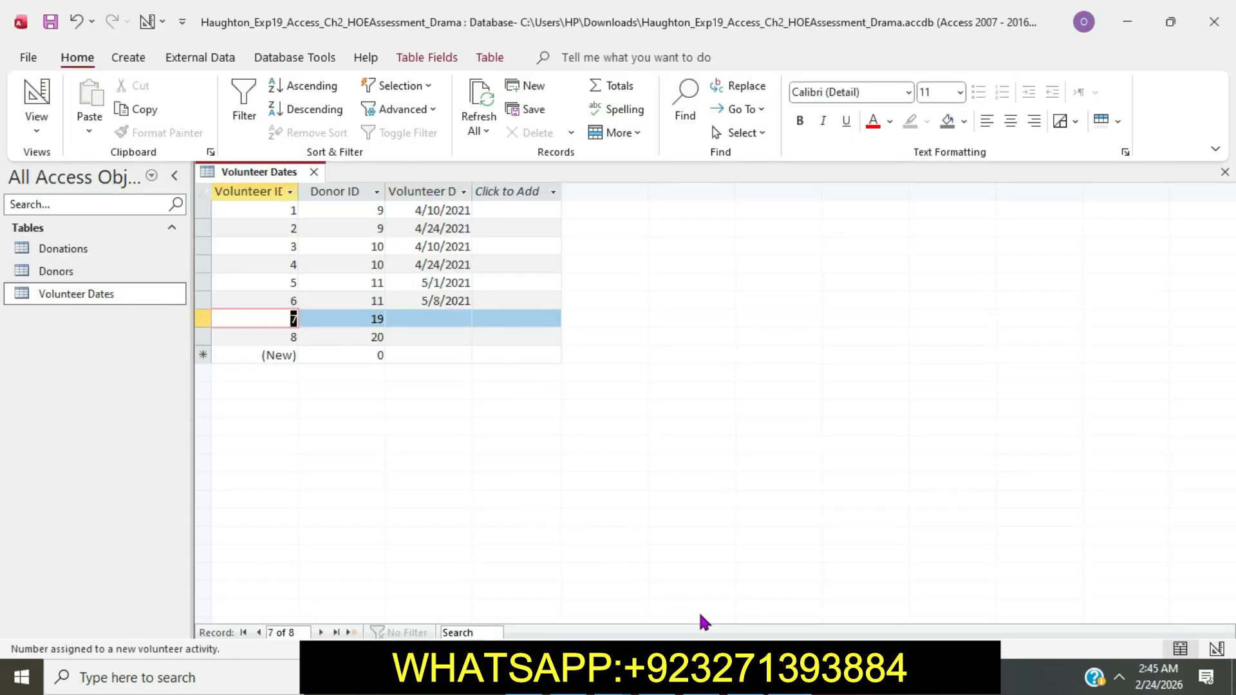
# Step: Copy the date 5/01/2021 from the seventh row in Word into the seventh record's Volunteer Date in Access
pyautogui.hotkey('alt', 'Tab')
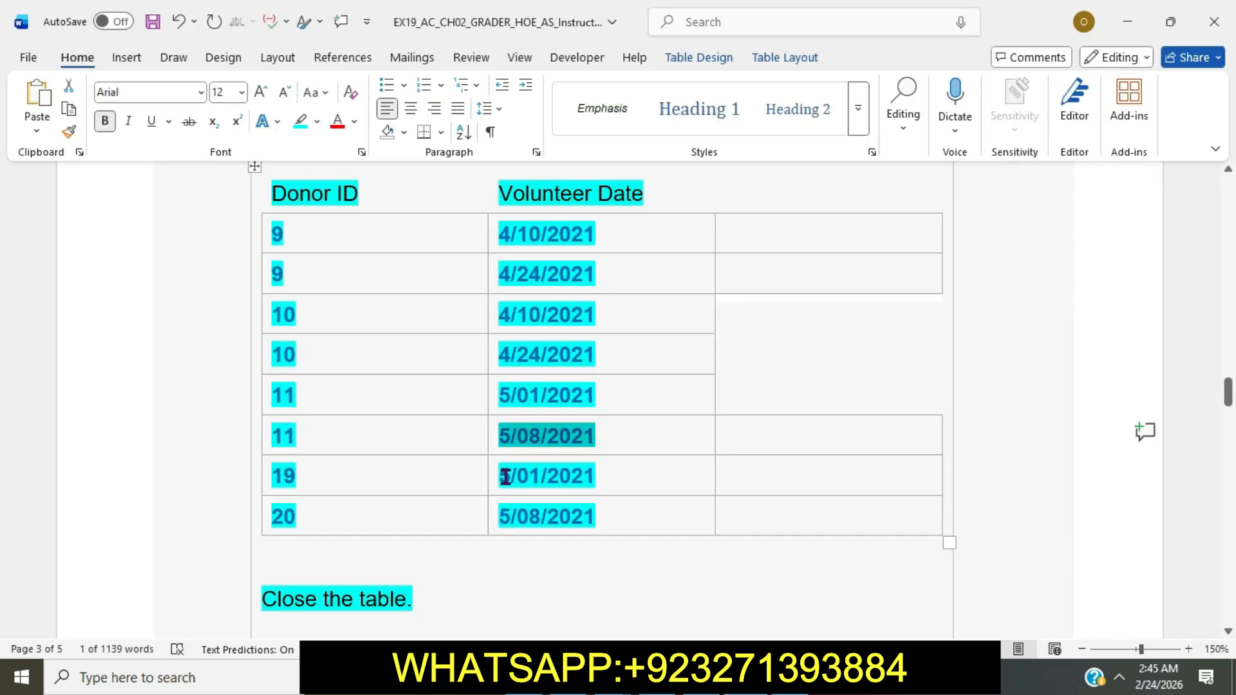
pyautogui.moveTo(505, 476); pyautogui.dragTo(618, 476)
pyautogui.hotkey('ctrl', 'c')
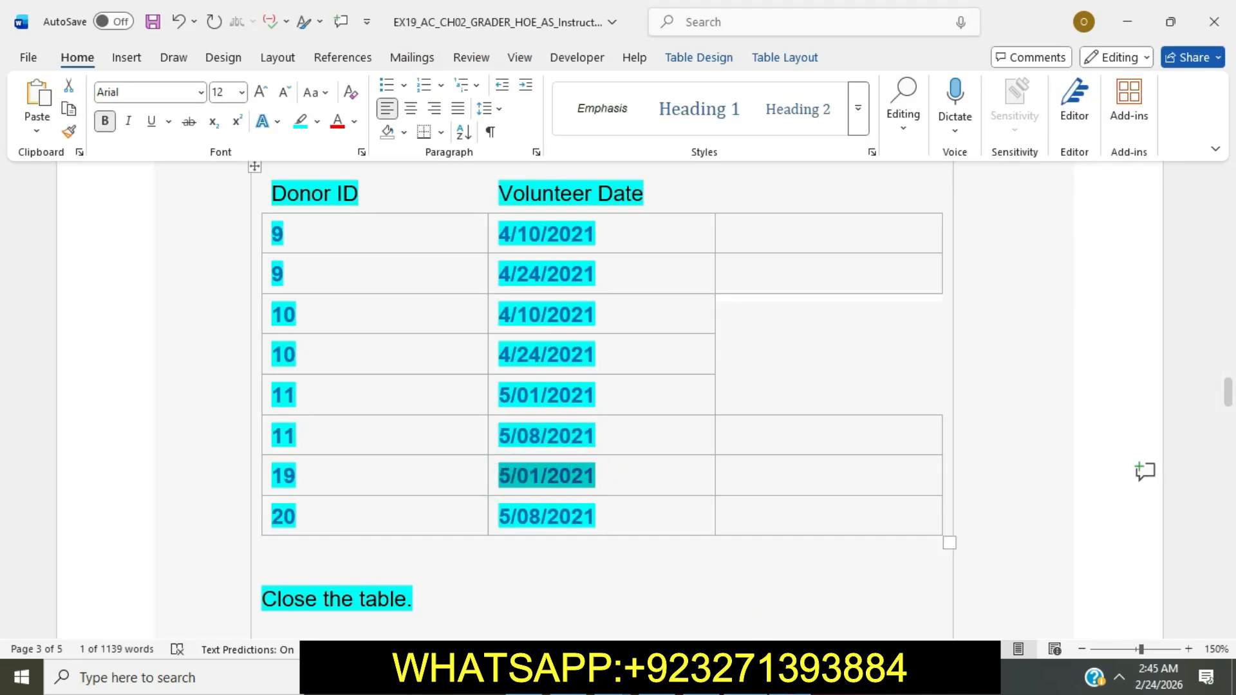
pyautogui.hotkey('alt', 'Tab')
pyautogui.click(455, 318)
pyautogui.hotkey('ctrl', 'v')
pyautogui.press('Tab')
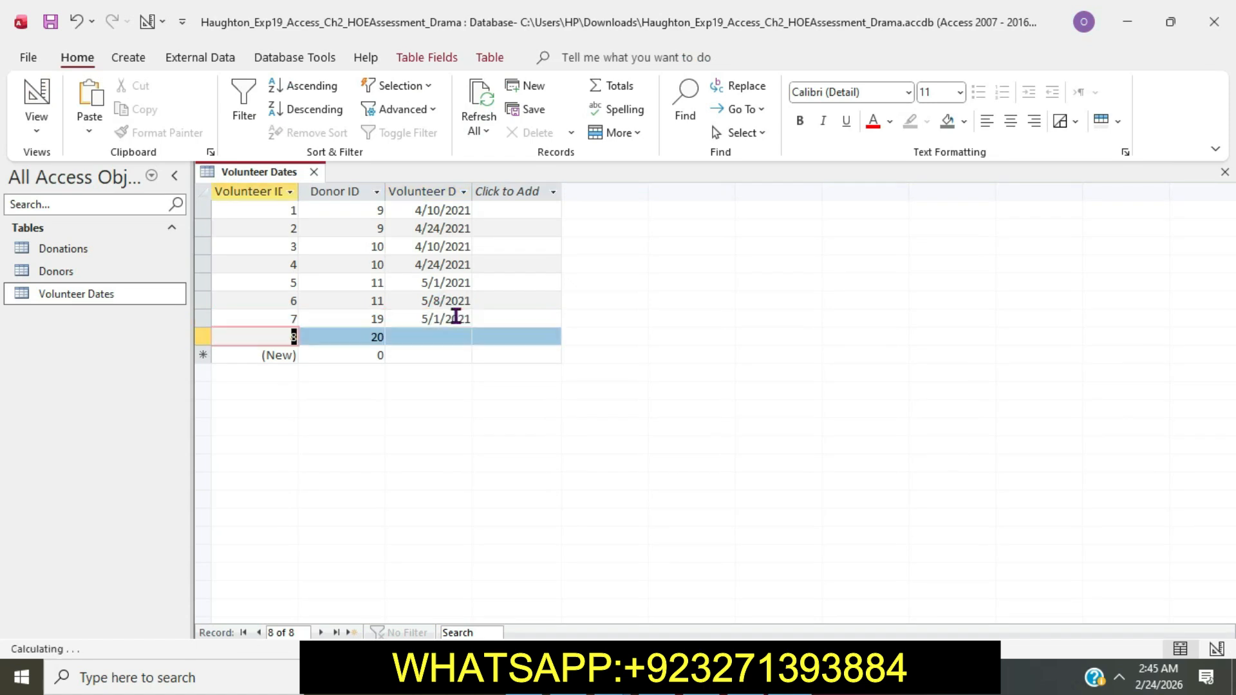
# Step: Copy the date 5/08/2021 from the eighth row in Word into the eighth record's Volunteer Date in Access
pyautogui.click(701, 677)
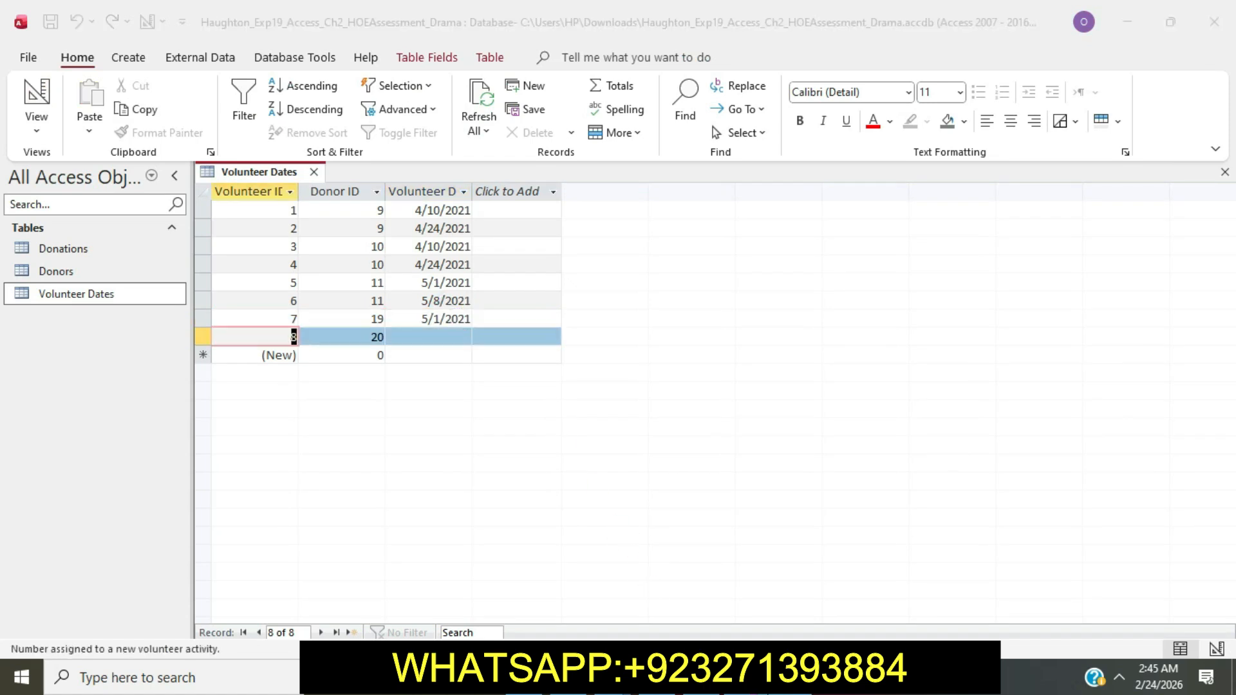
pyautogui.moveTo(504, 517); pyautogui.dragTo(611, 516)
pyautogui.hotkey('ctrl', 'c')
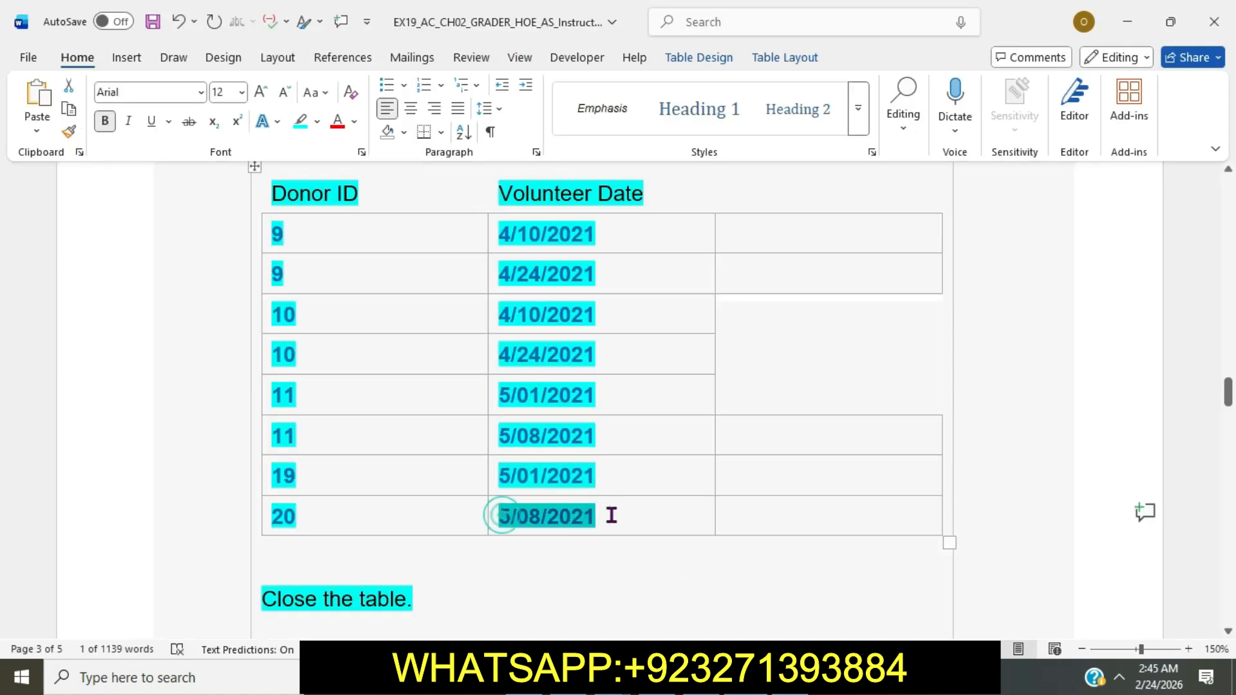
pyautogui.click(746, 677)
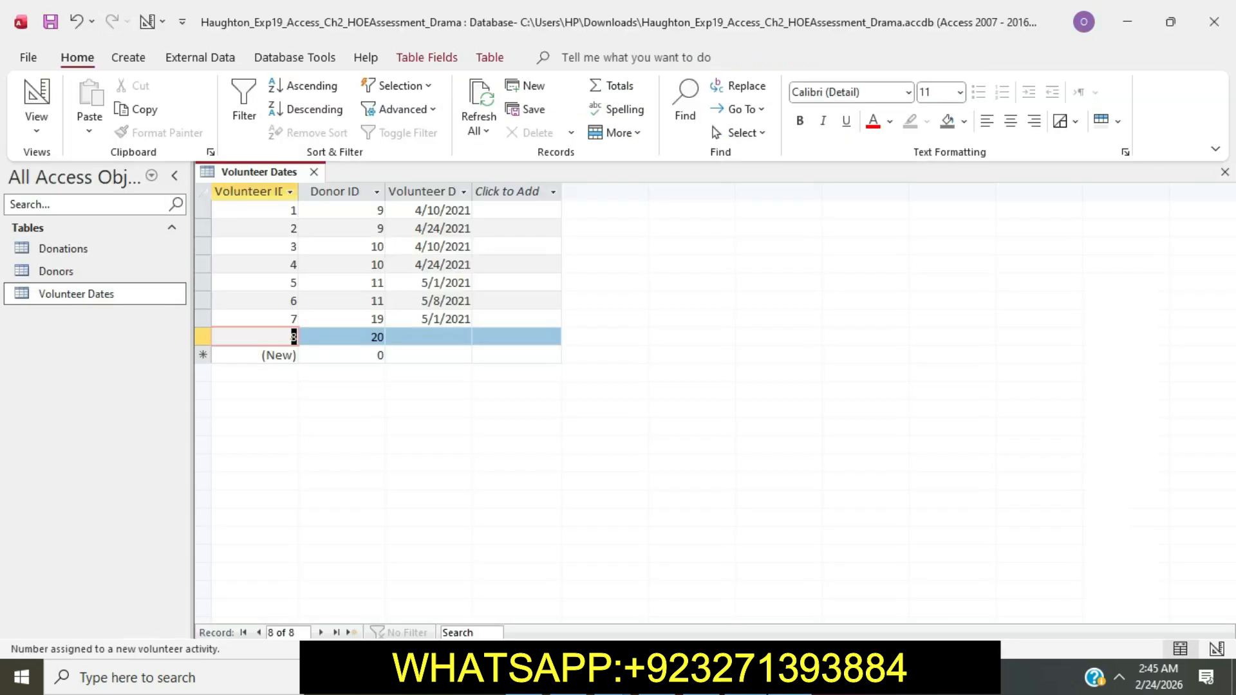
pyautogui.click(430, 337)
pyautogui.hotkey('ctrl', 'v')
pyautogui.press('Tab')
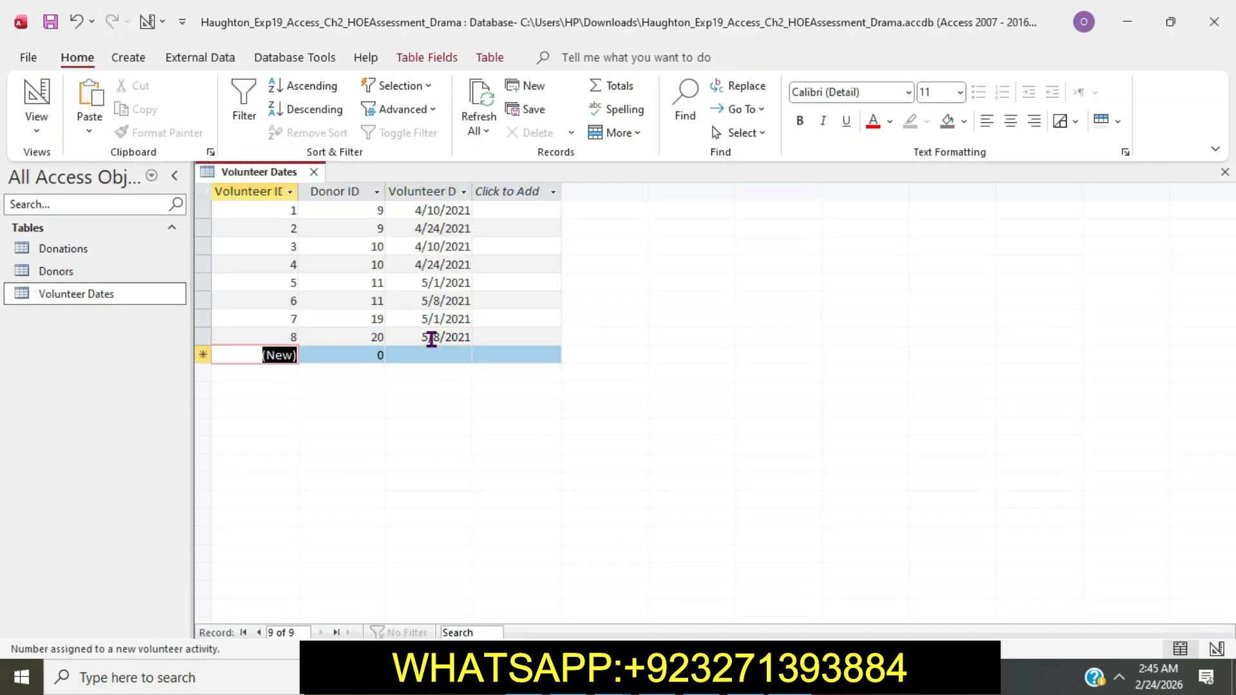
# Step: Check the next instruction in Word, then save and close the Volunteer Dates table in Access
pyautogui.click(732, 676)
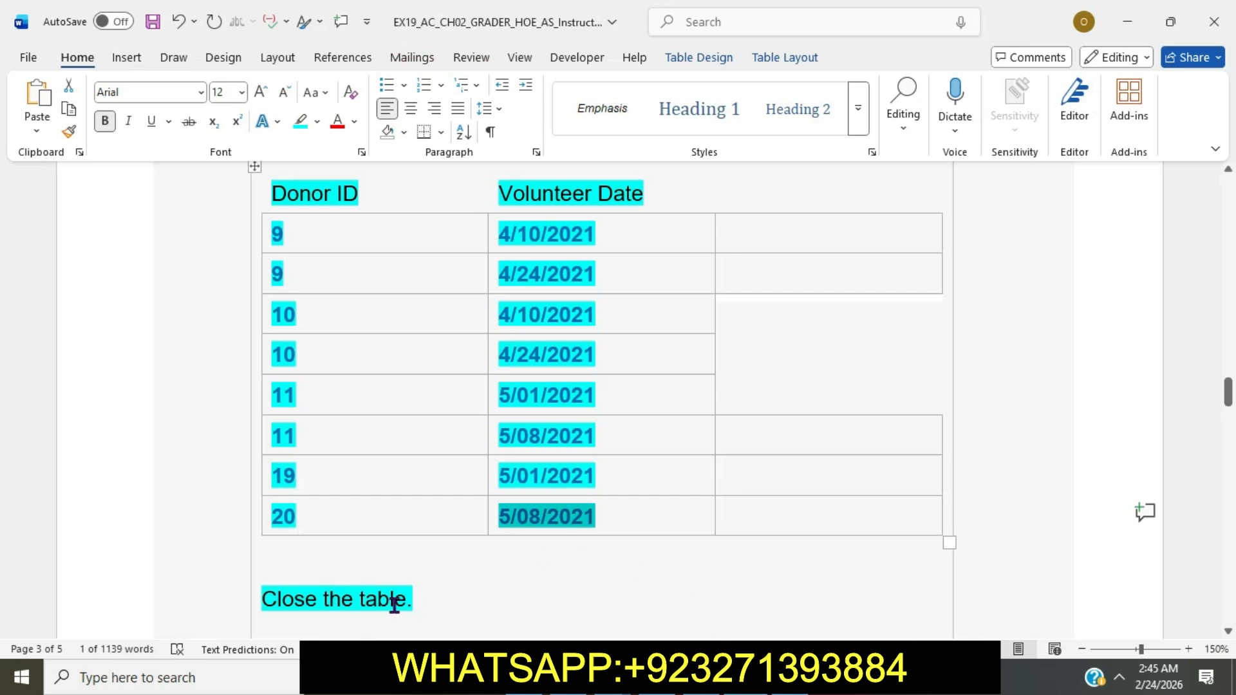
pyautogui.click(744, 676)
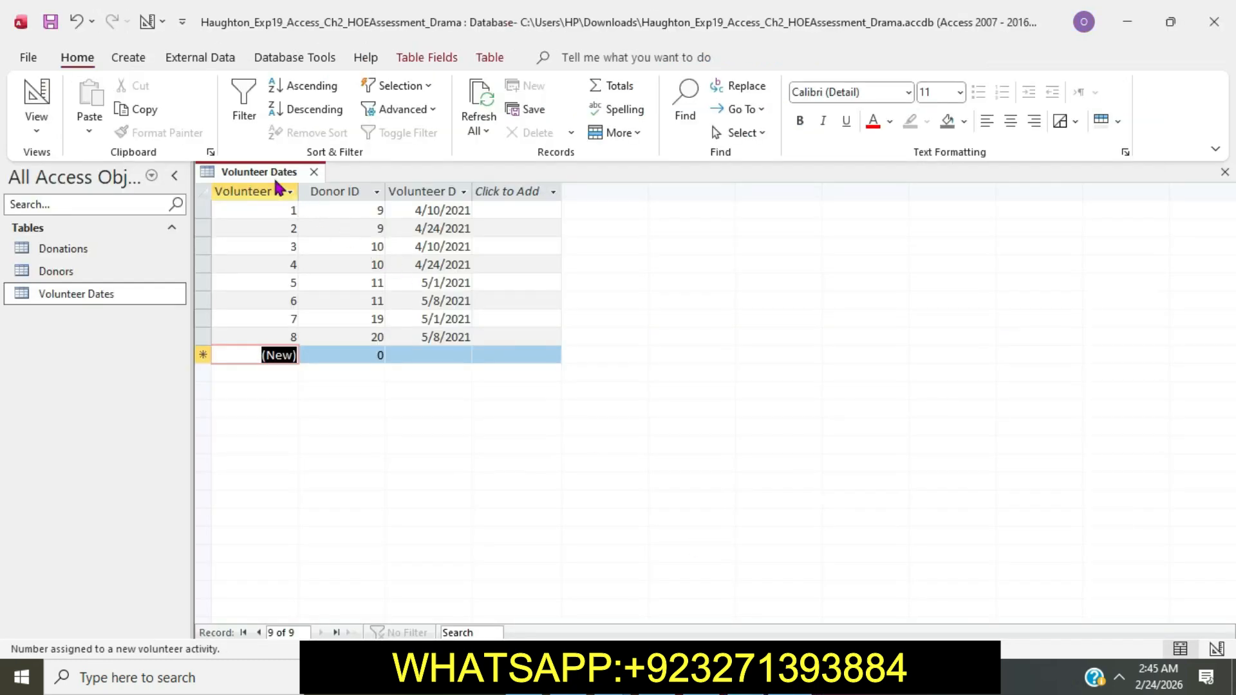
pyautogui.rightClick(272, 175)
pyautogui.click(318, 187)
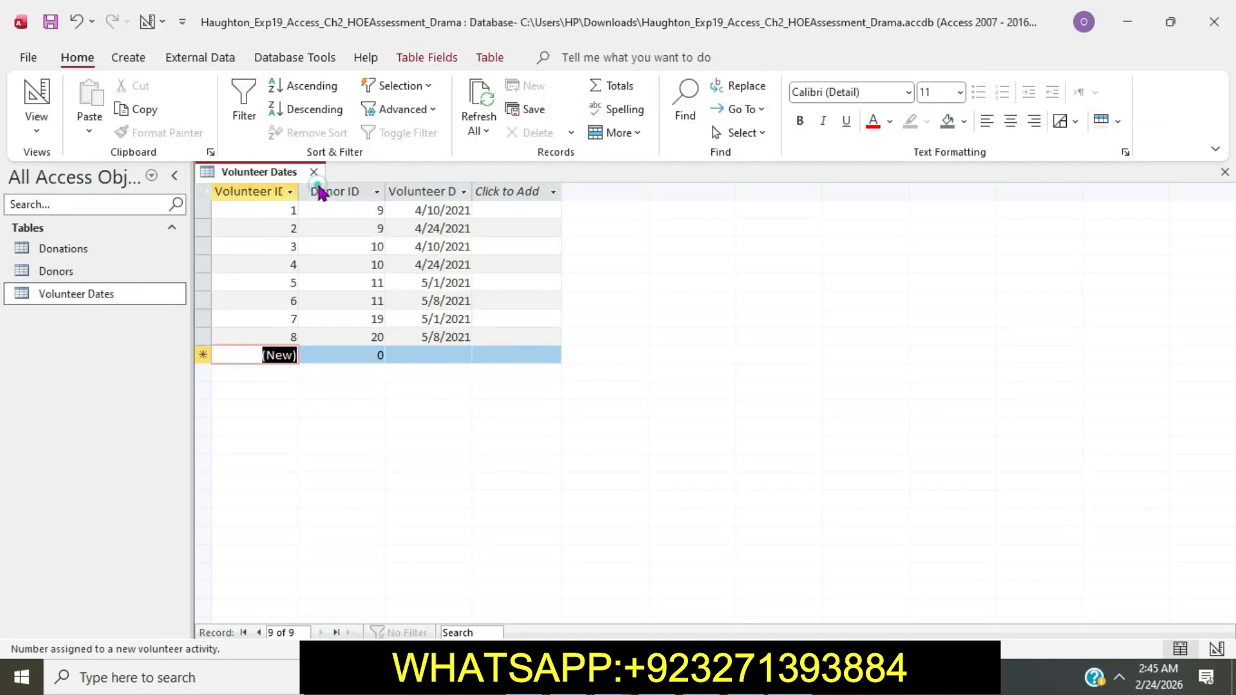
pyautogui.rightClick(271, 175)
pyautogui.click(351, 215)
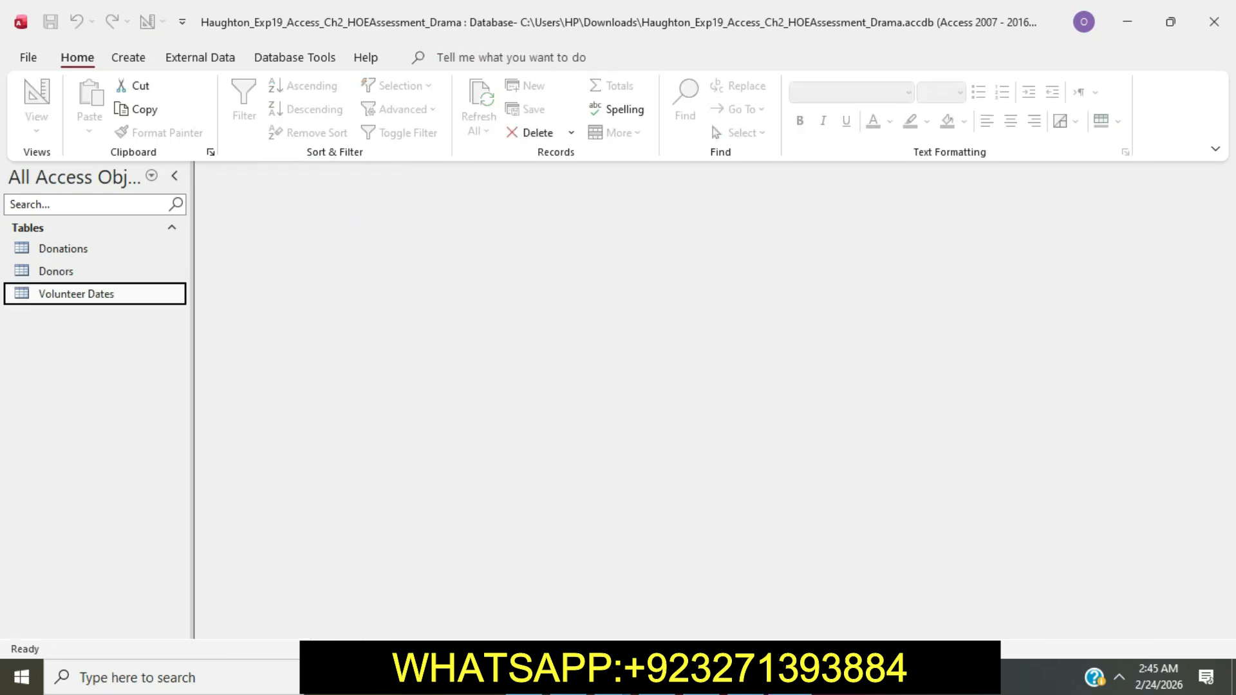
# Step: Highlight the remaining instruction steps in turquoise in the Word document and go back to the first instructions
pyautogui.click(732, 677)
pyautogui.scroll(-7, 697, 442)
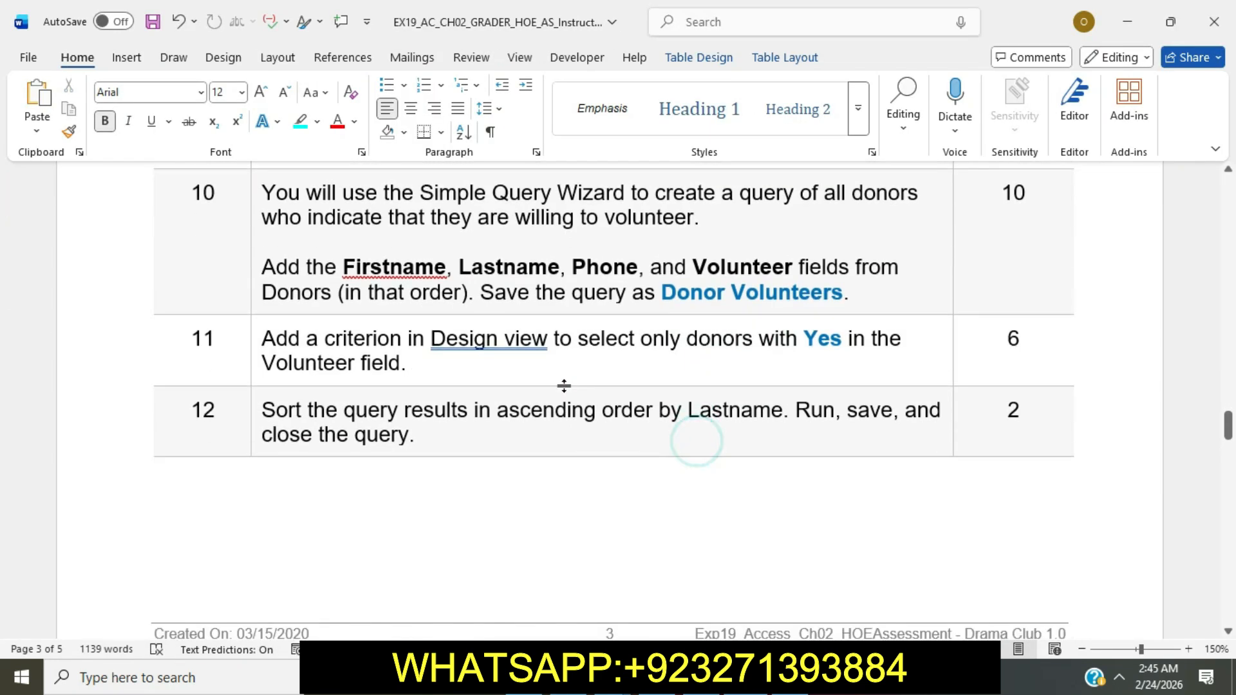
pyautogui.scroll(2, 562, 386)
pyautogui.moveTo(259, 284); pyautogui.dragTo(585, 345)
pyautogui.click(665, 311)
pyautogui.click(547, 329)
pyautogui.scroll(8, 546, 328)
pyautogui.scroll(20, 547, 330)
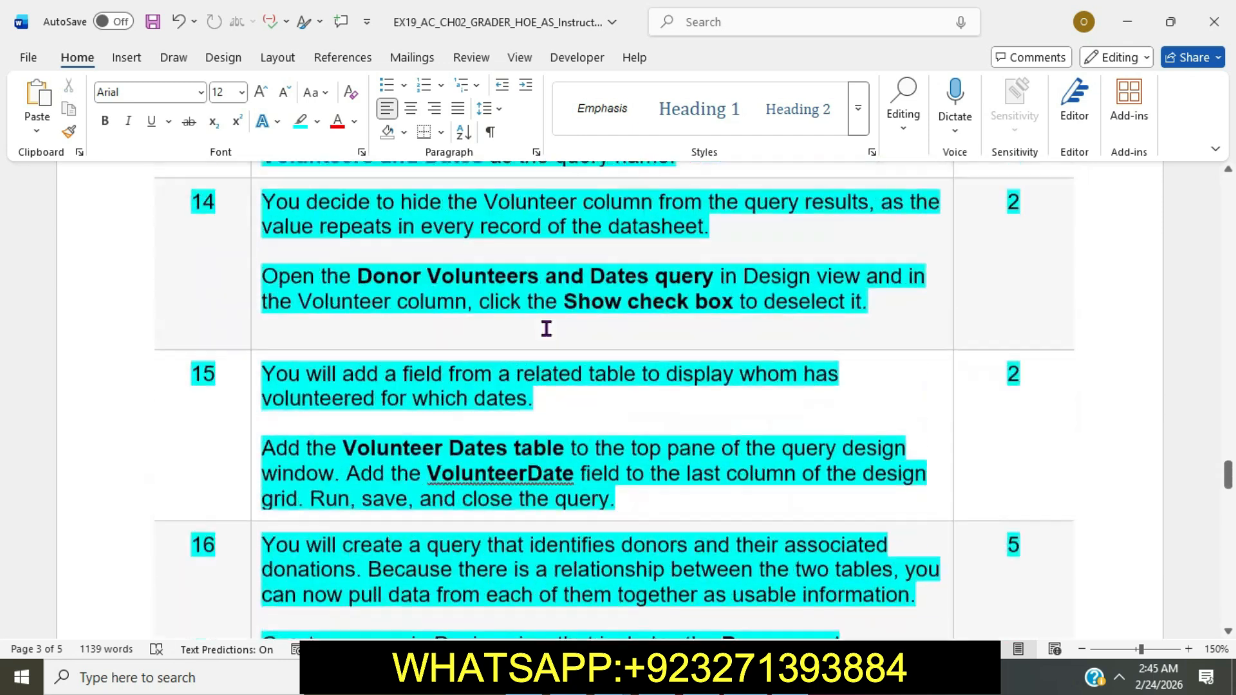
pyautogui.scroll(15, 546, 328)
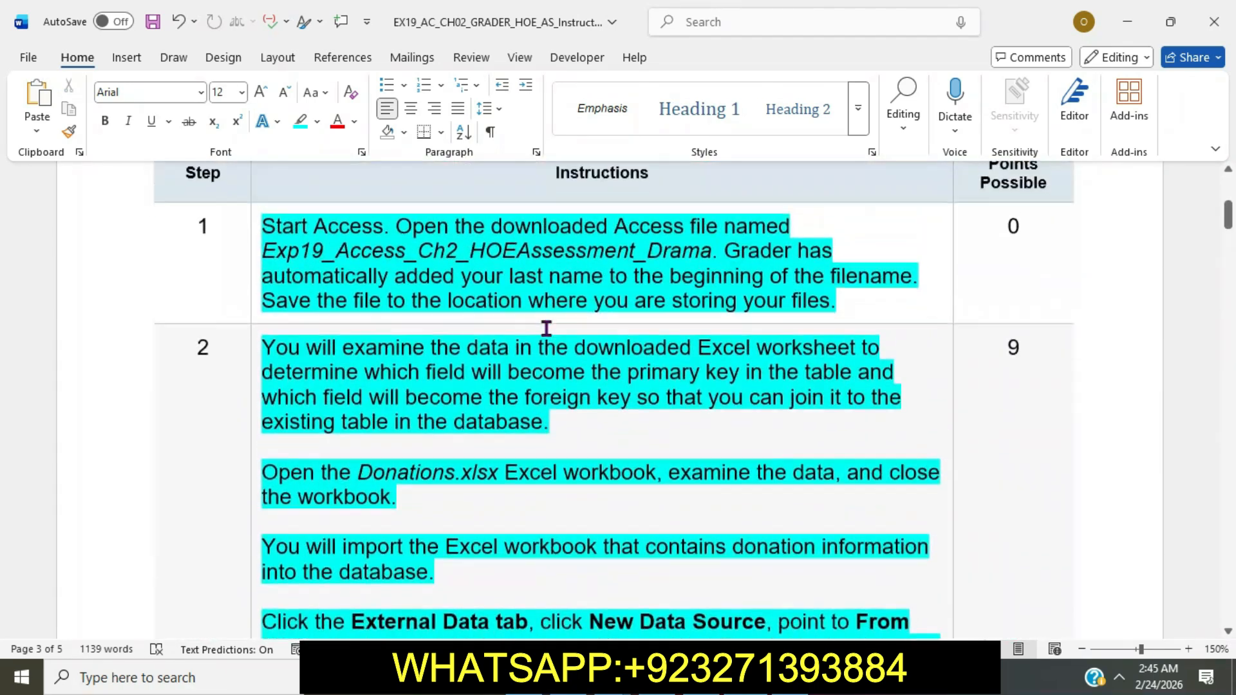